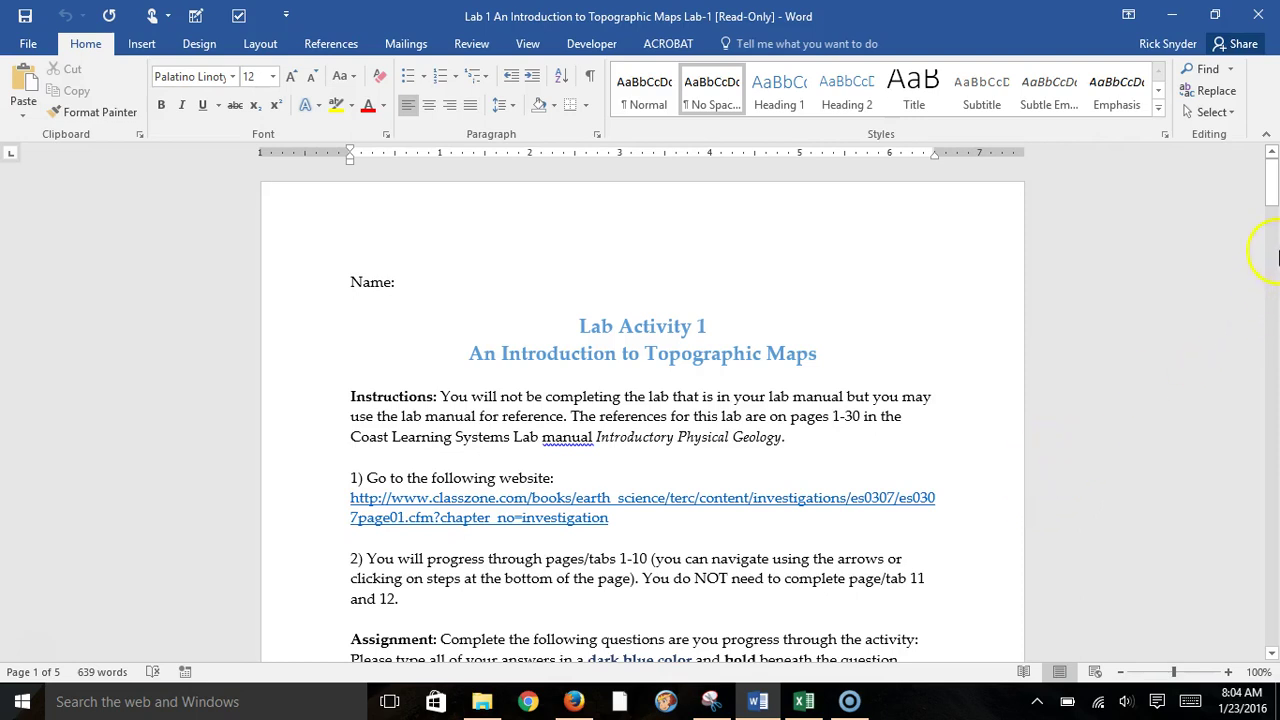
Step: Draw a straight horizontal line about 0.49" long just above the contour map's 1 mi scale bar, matching the bar's length
{"action": "left_click_drag", "start_coordinate": [1270, 192], "coordinate": [1273, 498]}
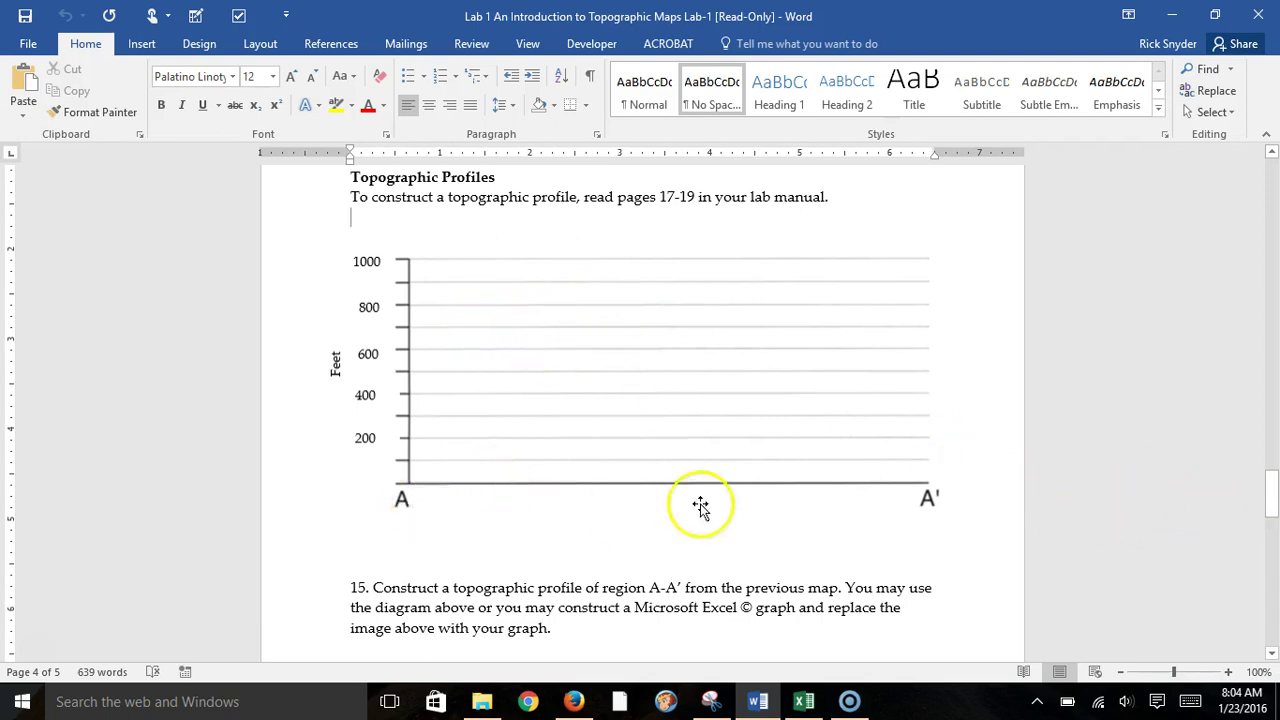
{"action": "left_click_drag", "start_coordinate": [1275, 500], "coordinate": [1268, 385]}
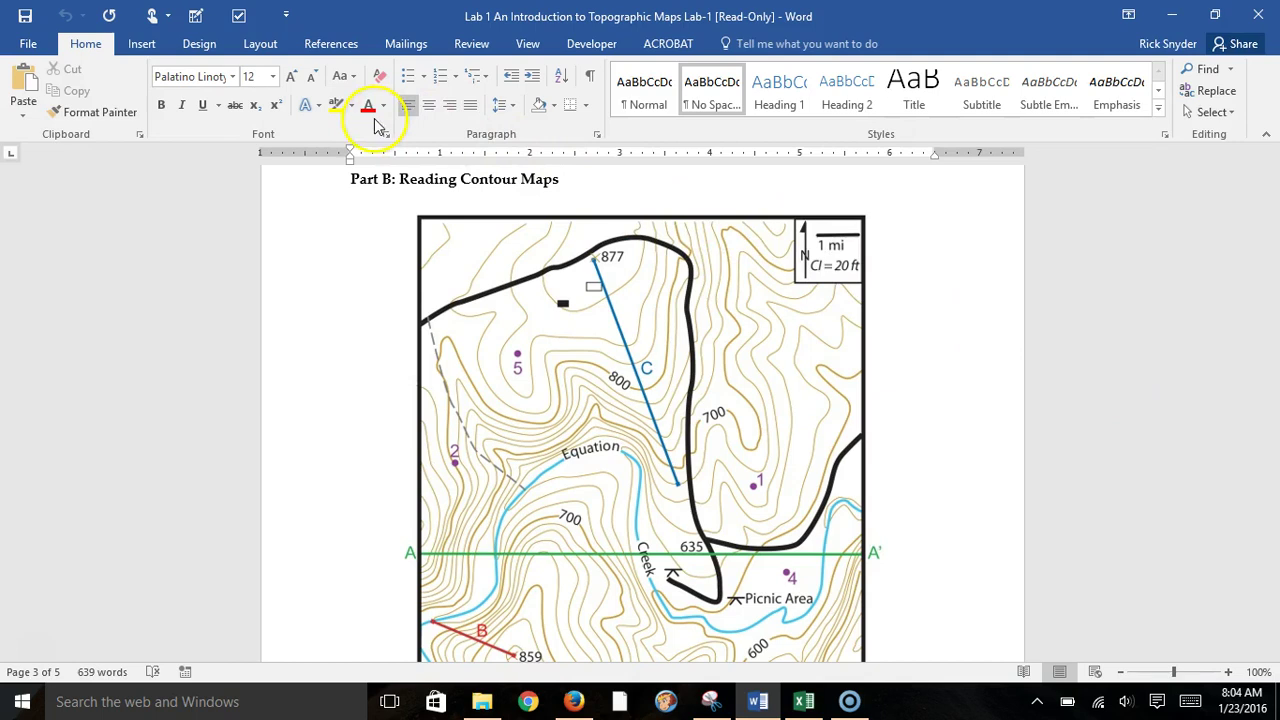
{"action": "left_click", "coordinate": [143, 45]}
{"action": "left_click", "coordinate": [257, 95]}
{"action": "left_click", "coordinate": [262, 158]}
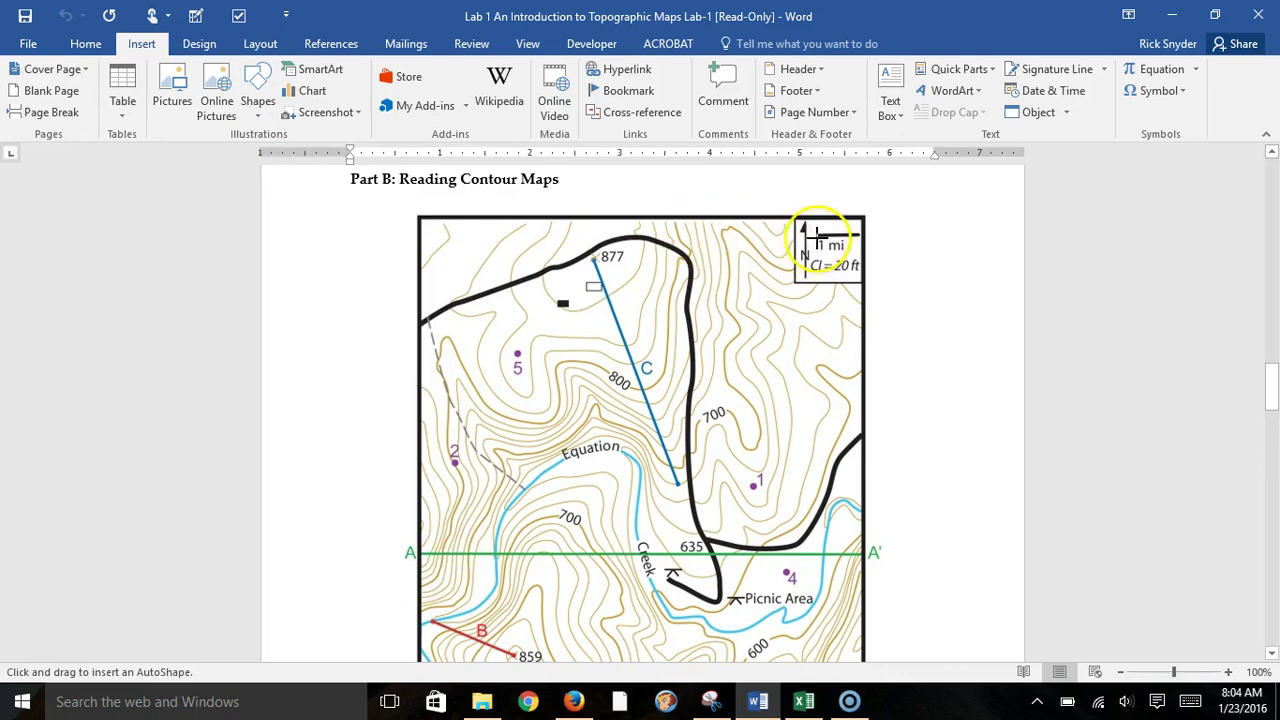
{"action": "left_click_drag", "start_coordinate": [818, 207], "coordinate": [862, 207]}
Step: Set the outline weight of the drawn scale line to 3 pt
{"action": "left_click", "coordinate": [270, 88]}
{"action": "left_click", "coordinate": [490, 90]}
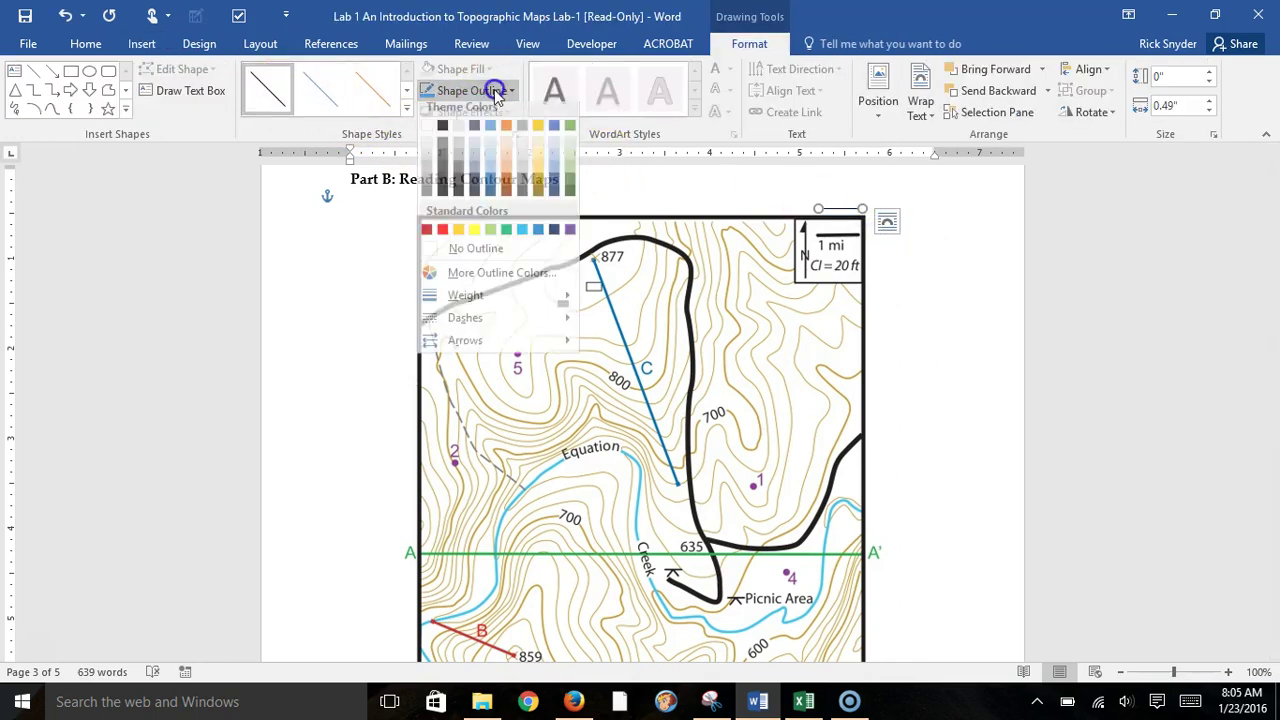
{"action": "mouse_move", "coordinate": [465, 302]}
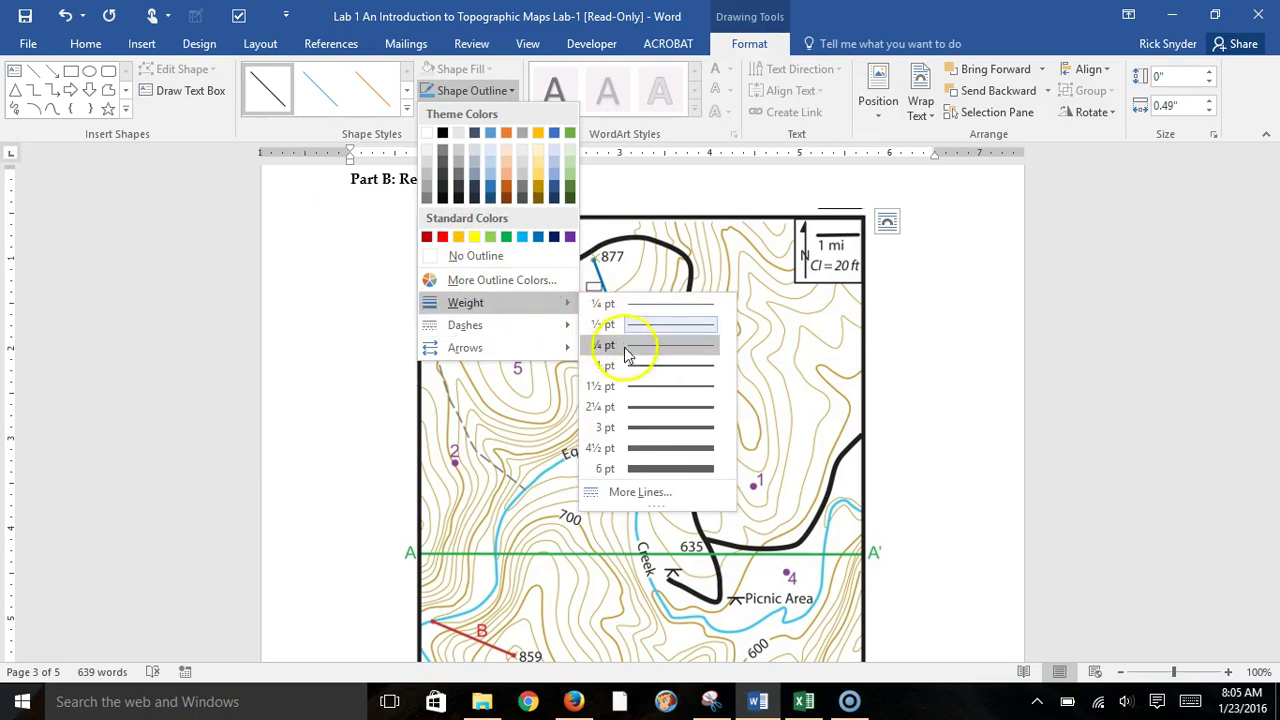
{"action": "left_click", "coordinate": [653, 428]}
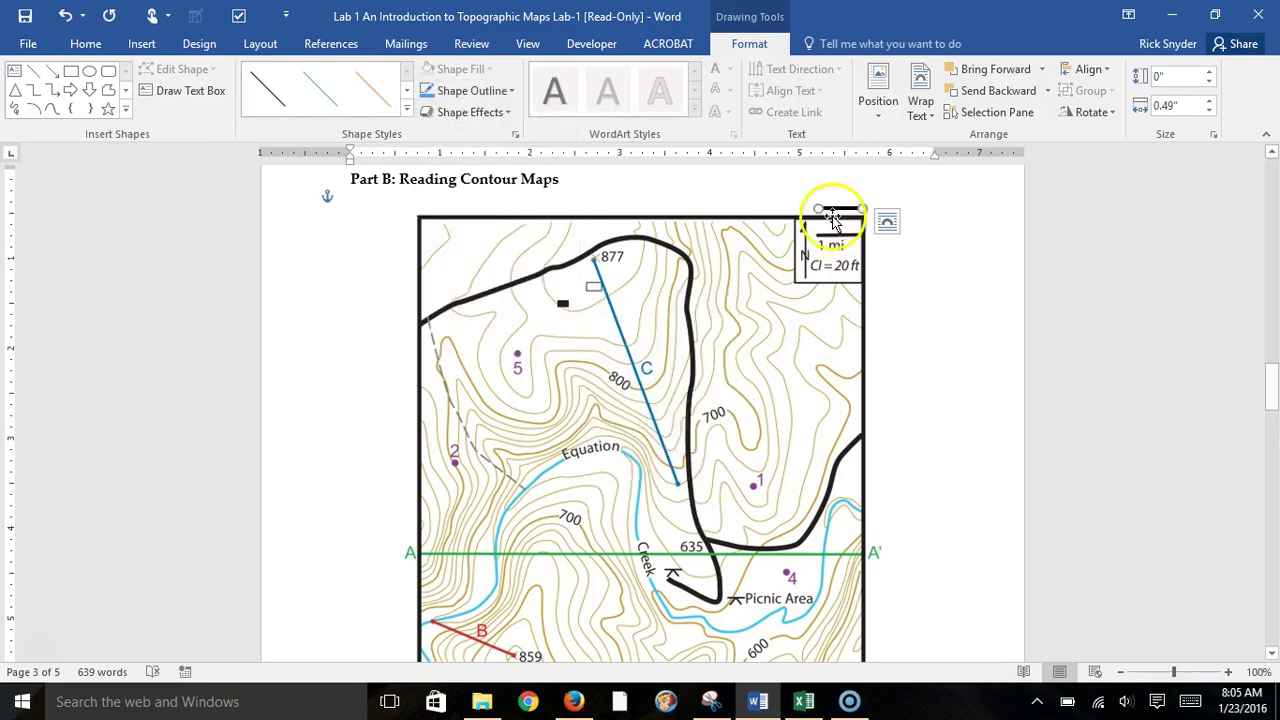
Step: Move the scale line to the A end of the map, just below the green A-A' line
{"action": "left_click_drag", "start_coordinate": [834, 208], "coordinate": [918, 208]}
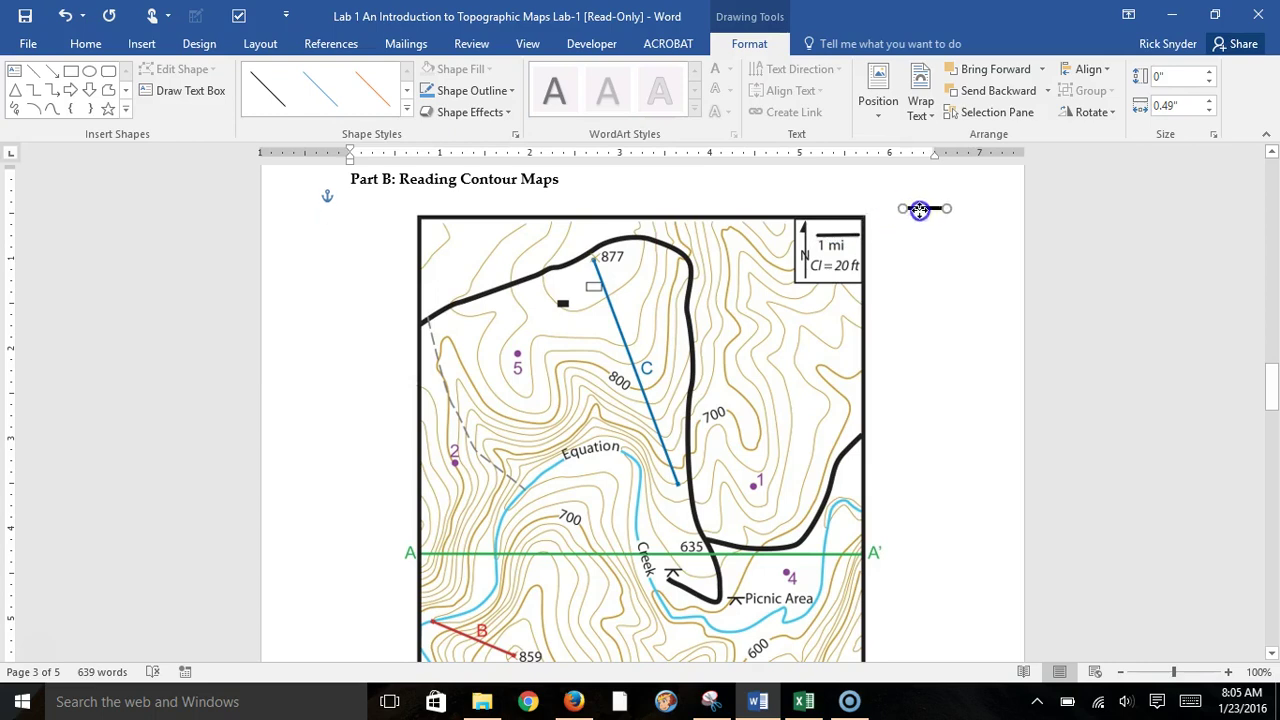
{"action": "left_click_drag", "start_coordinate": [919, 210], "coordinate": [447, 575]}
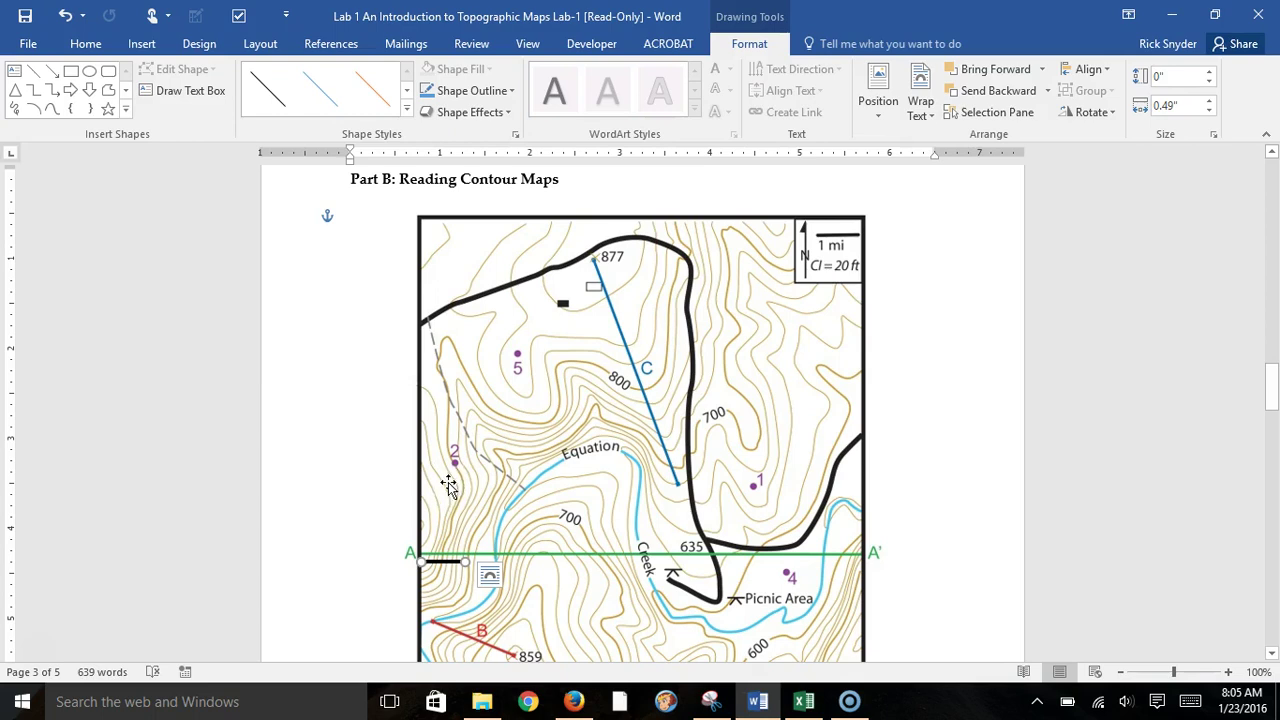
{"action": "left_click", "coordinate": [428, 555]}
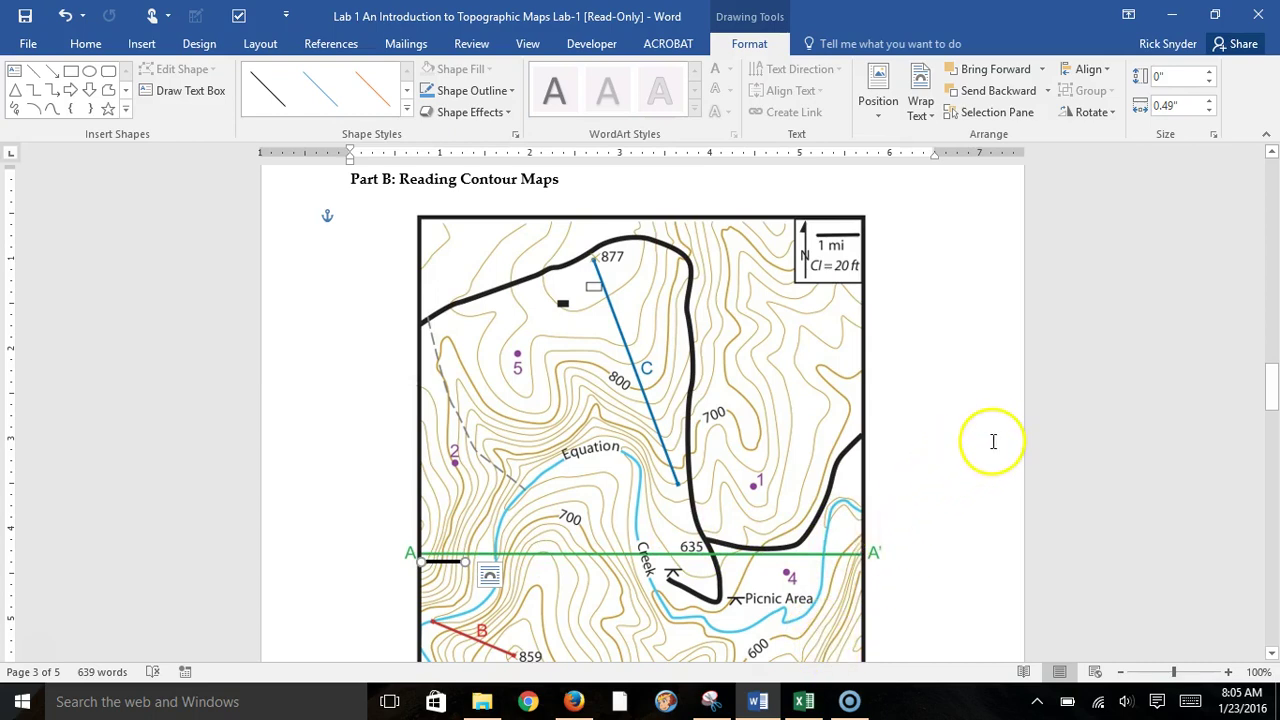
Step: Draw a tiny oval about 0.05" in size beside the Topographic Profiles graph's vertical axis, slightly above the 700-foot gridline
{"action": "left_click_drag", "start_coordinate": [1274, 395], "coordinate": [1274, 497]}
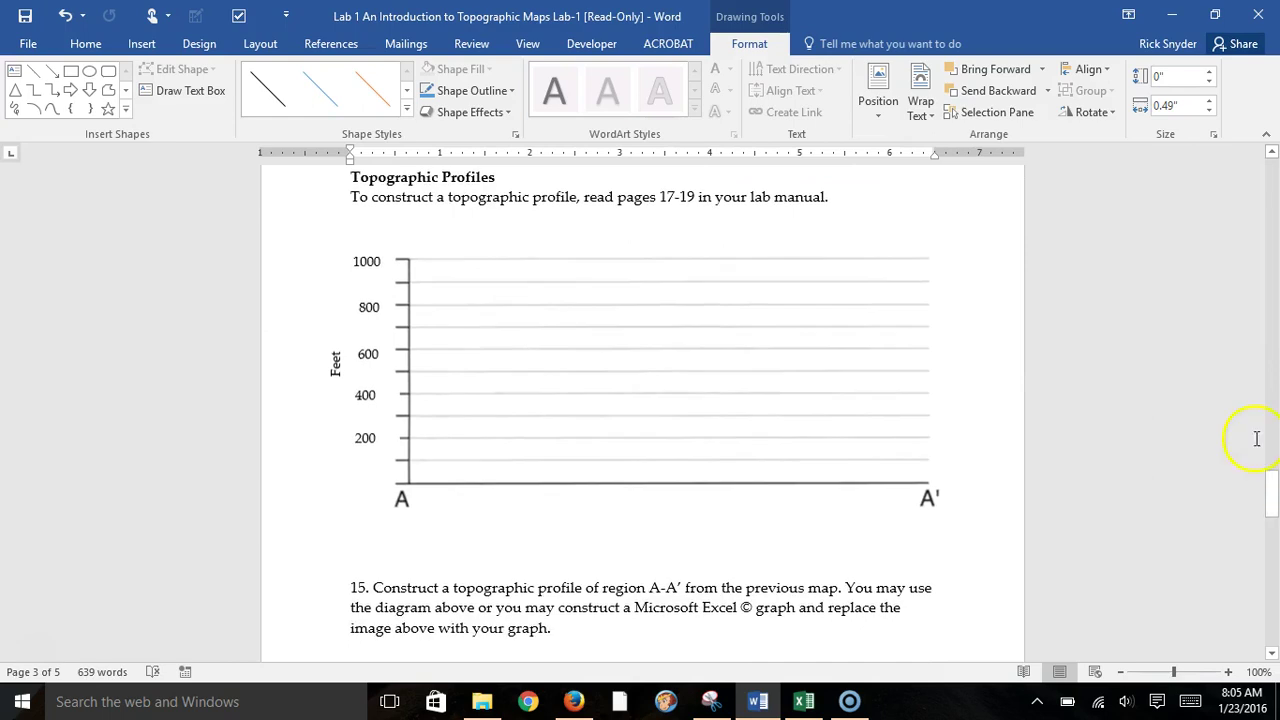
{"action": "left_click", "coordinate": [140, 45]}
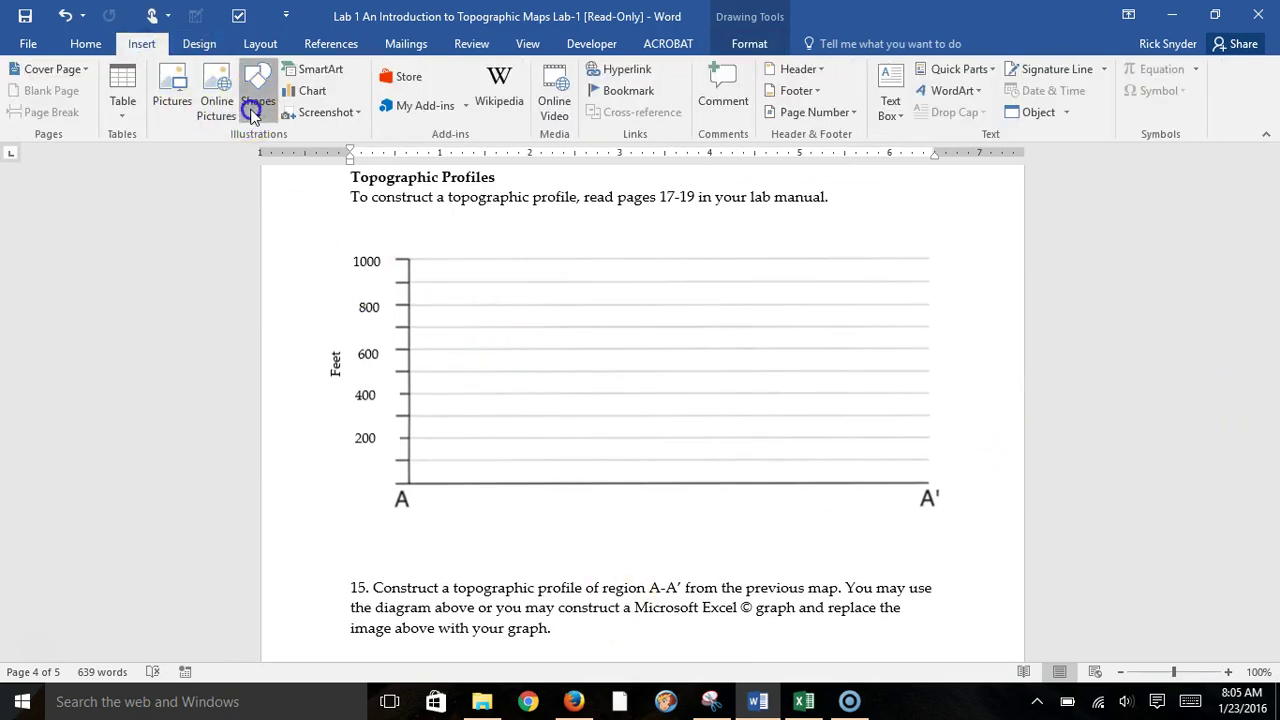
{"action": "left_click", "coordinate": [257, 95]}
{"action": "left_click", "coordinate": [325, 155]}
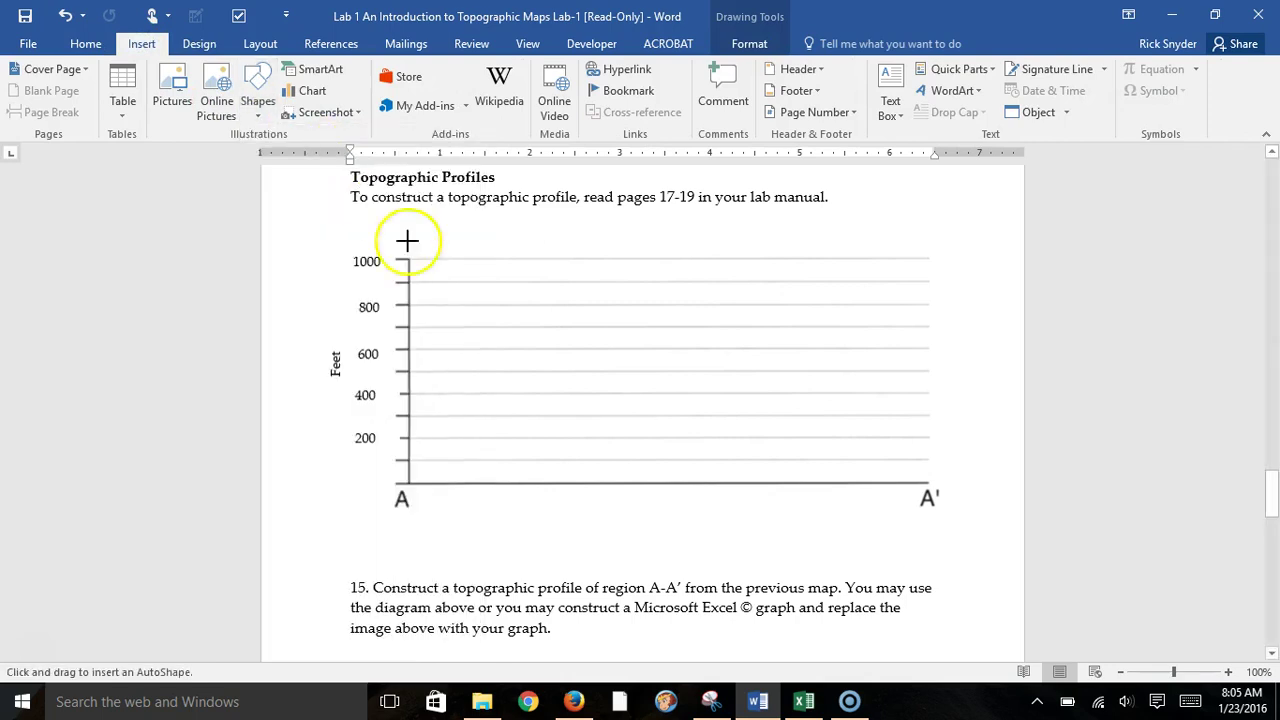
{"action": "left_click_drag", "start_coordinate": [416, 320], "coordinate": [414, 322]}
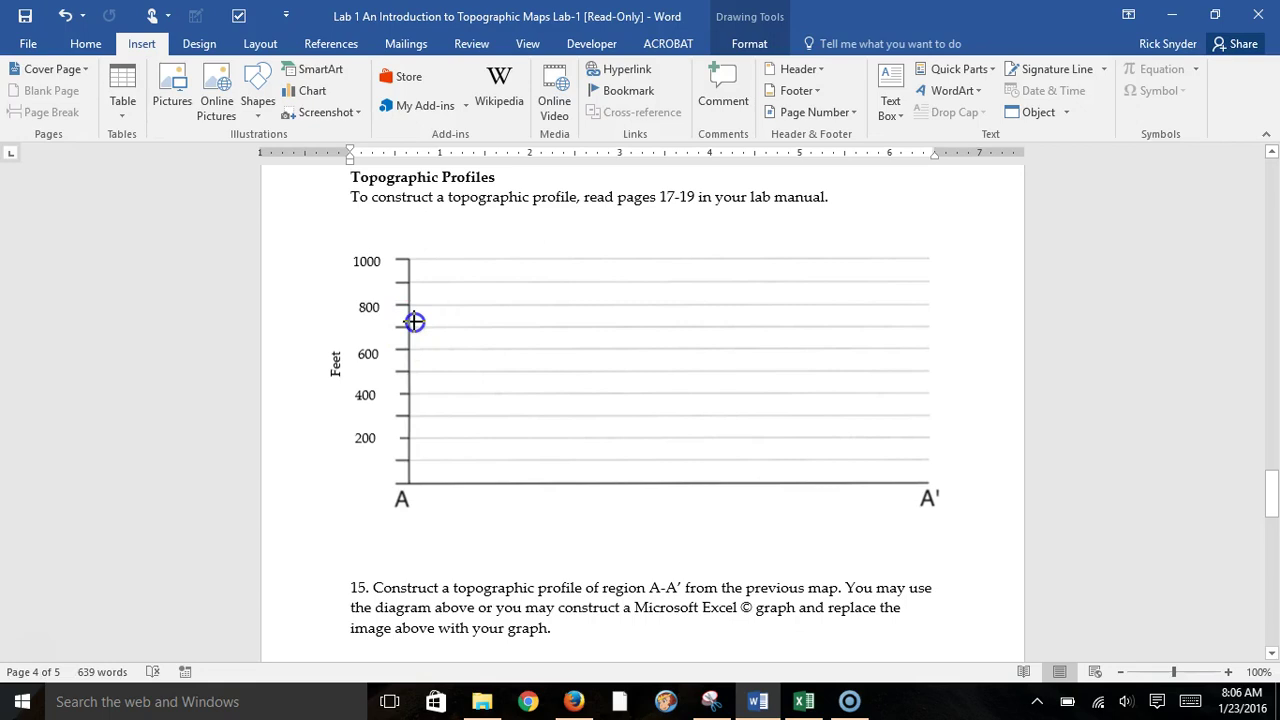
{"action": "left_click_drag", "start_coordinate": [414, 322], "coordinate": [416, 324]}
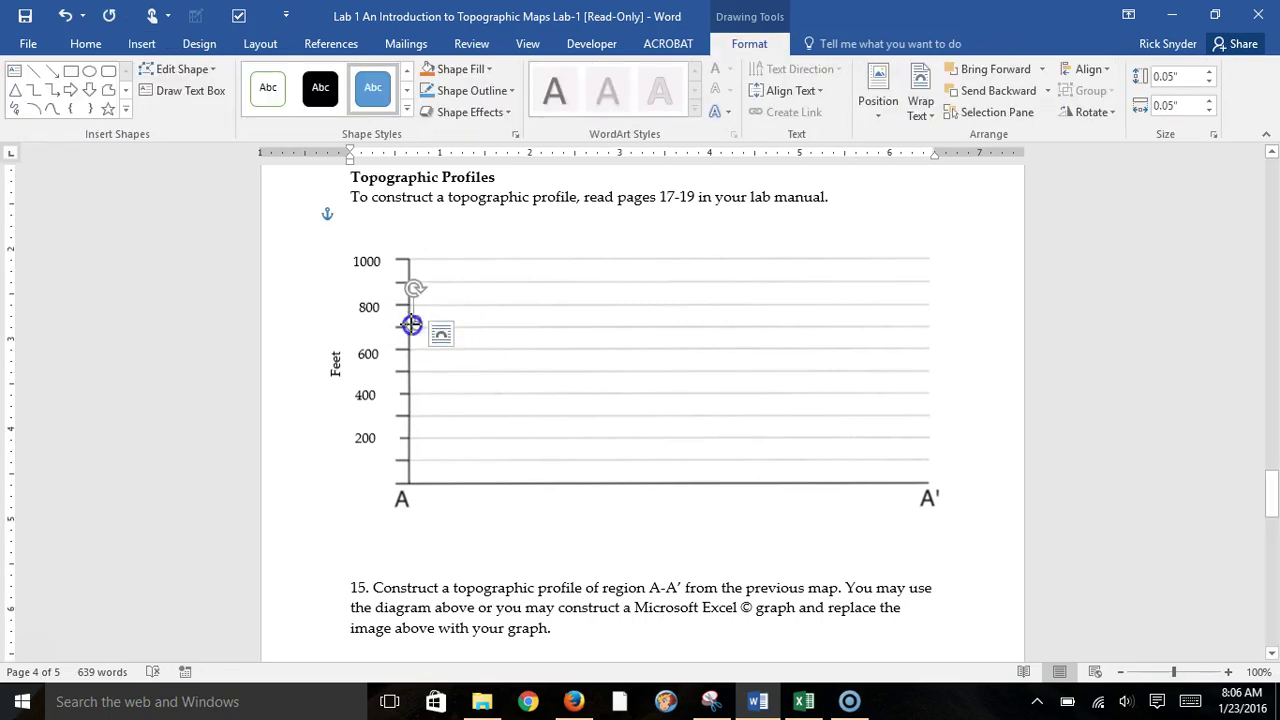
{"action": "left_click", "coordinate": [1099, 326]}
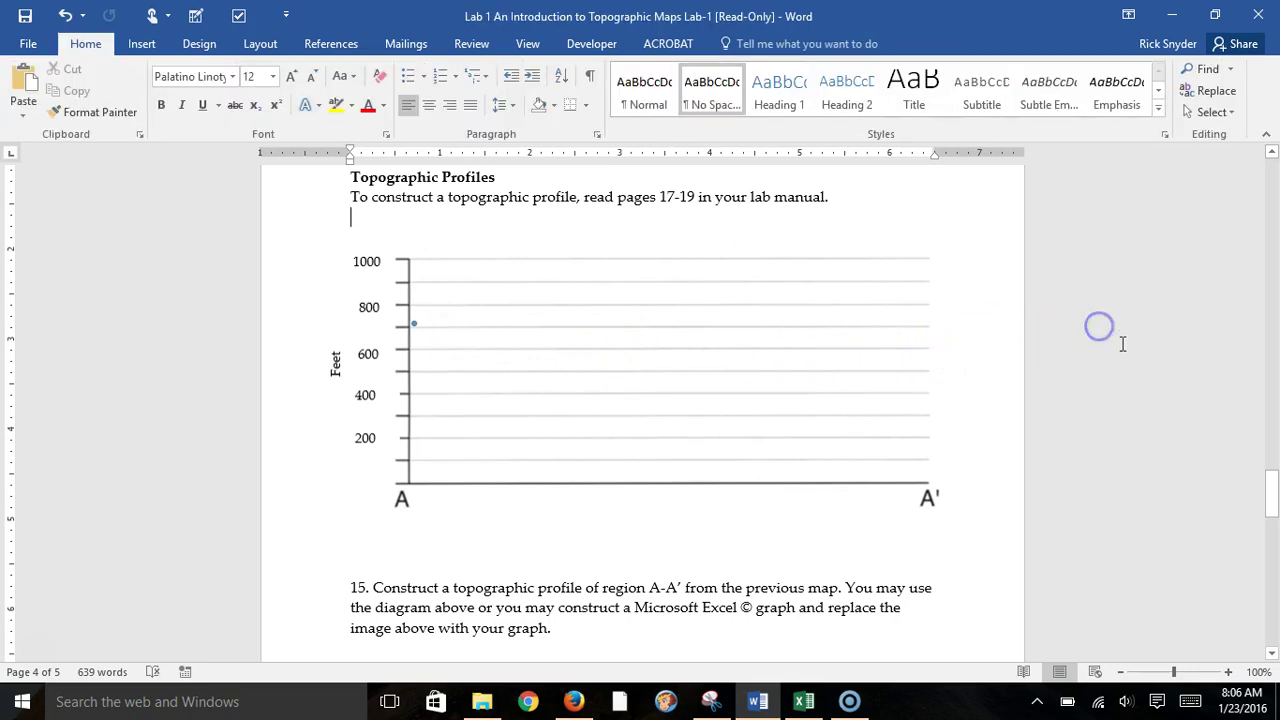
Step: Shift the plotted dot sideways so it sits exactly on the graph's vertical axis, and deselect it
{"action": "left_click", "coordinate": [414, 322]}
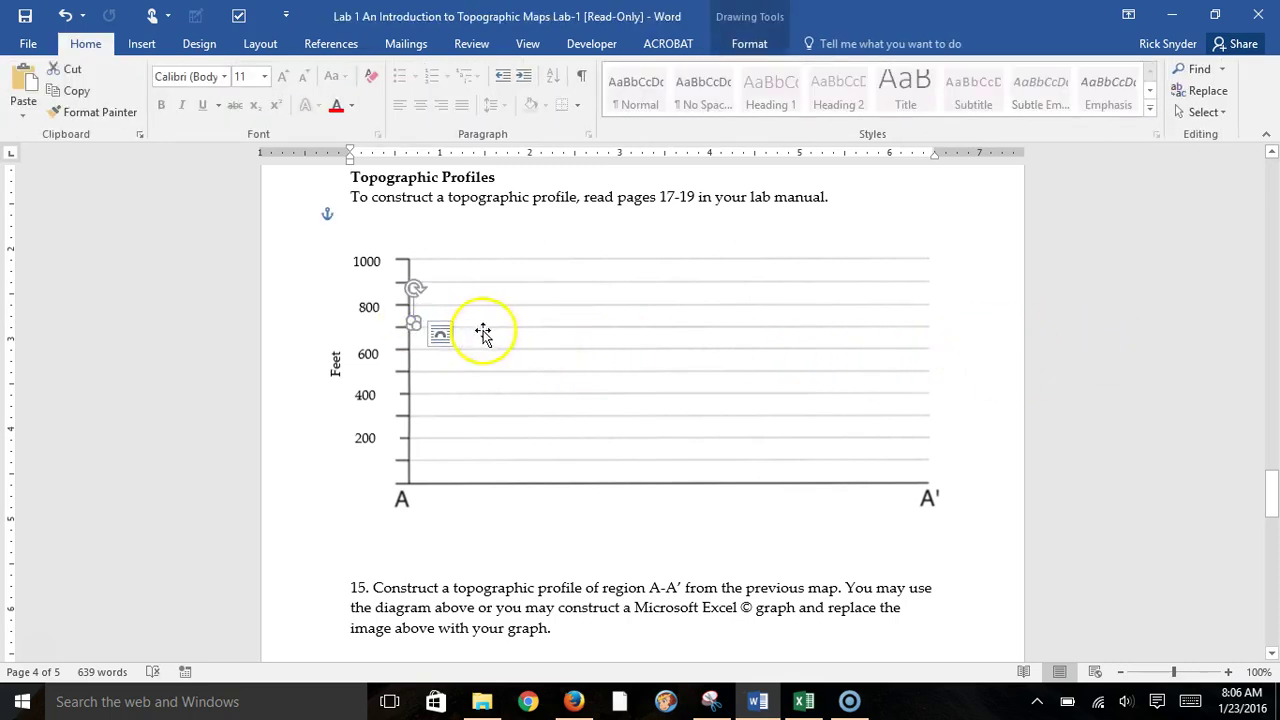
{"action": "key", "text": "ctrl+z"}
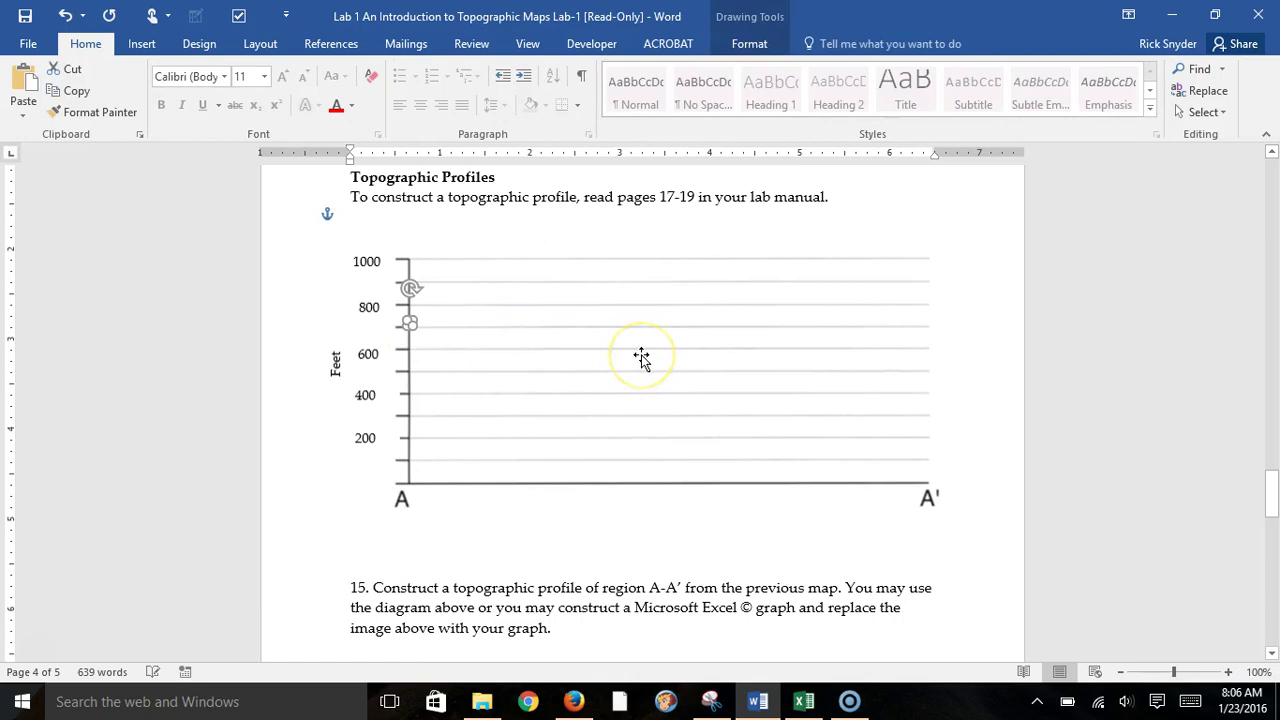
{"action": "left_click", "coordinate": [1148, 347]}
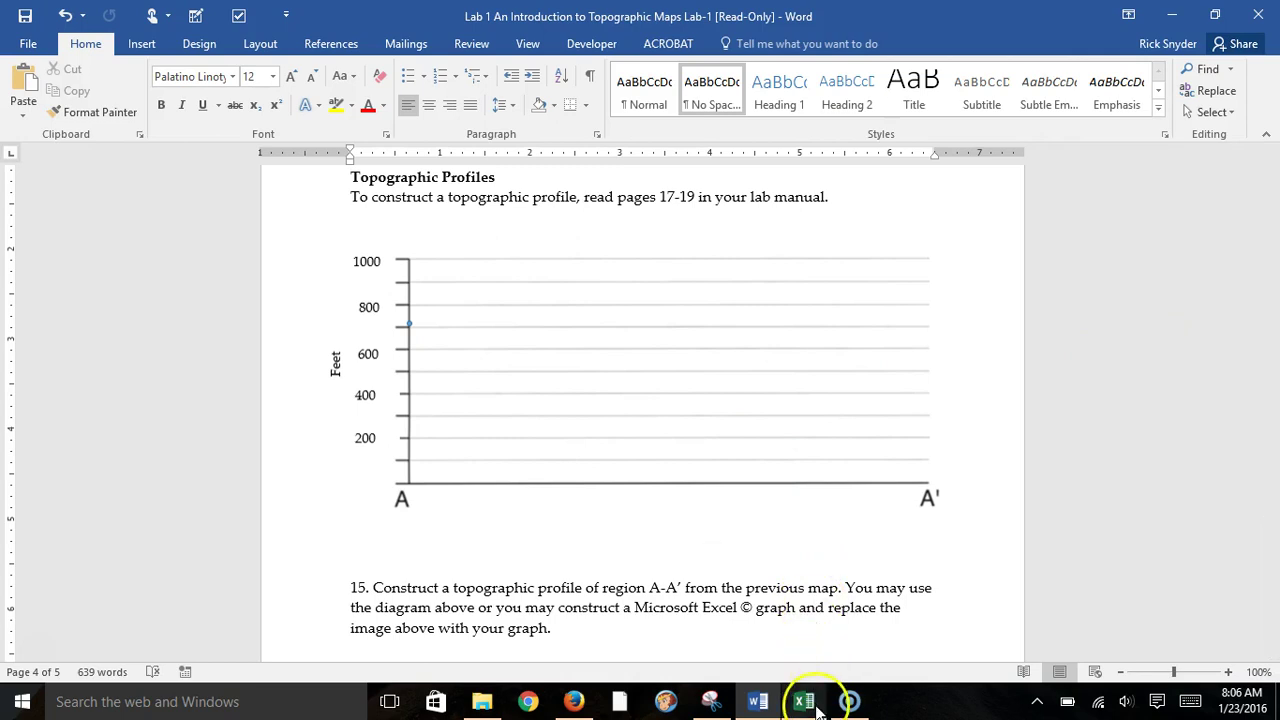
Step: Return to the contour map and move the black scale line up onto the green A-A' line, starting near A
{"action": "left_click", "coordinate": [757, 700]}
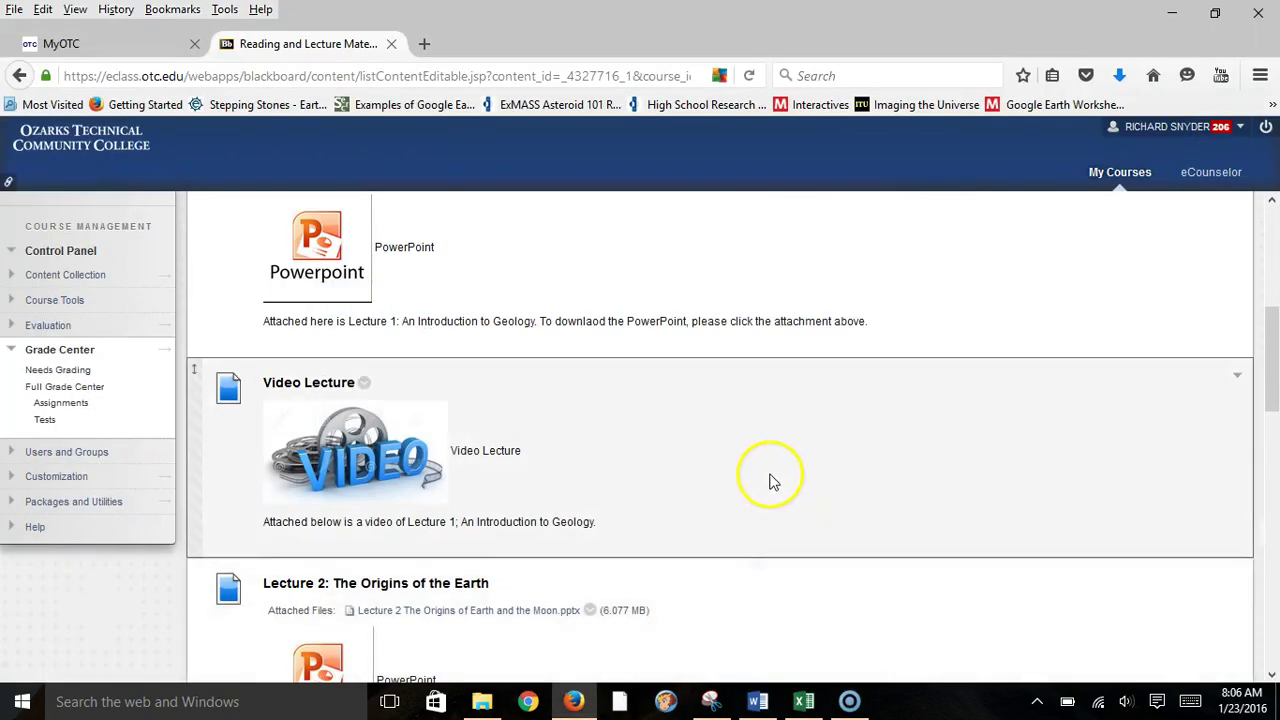
{"action": "left_click", "coordinate": [757, 700]}
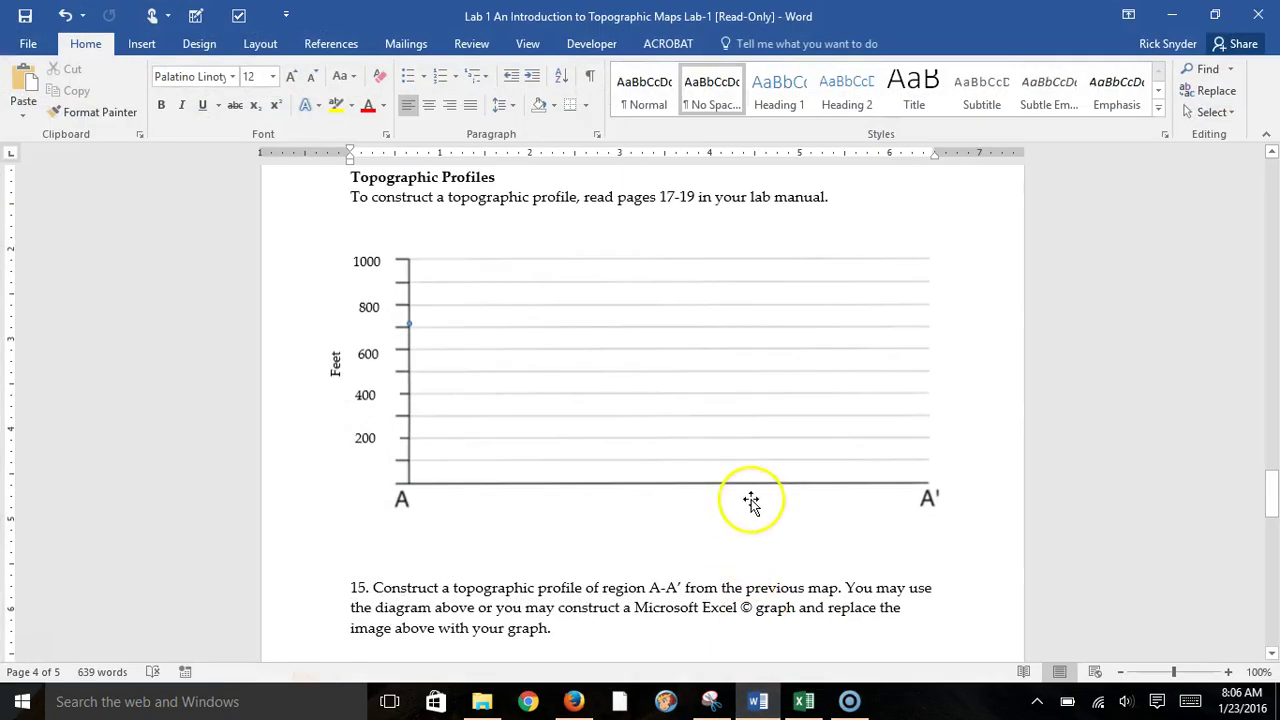
{"action": "scroll", "coordinate": [950, 412], "scroll_direction": "up", "scroll_amount": 10}
{"action": "scroll", "coordinate": [949, 410], "scroll_direction": "up", "scroll_amount": 5}
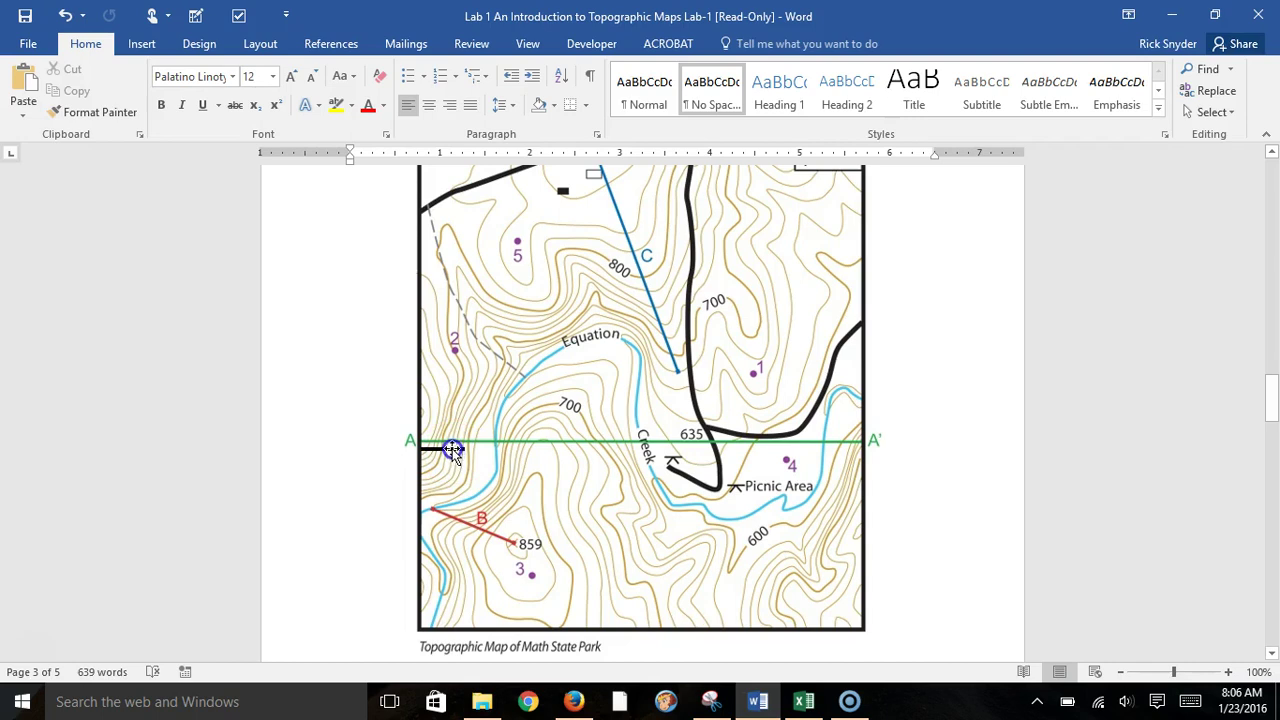
{"action": "left_click", "coordinate": [452, 450]}
{"action": "left_click", "coordinate": [447, 451]}
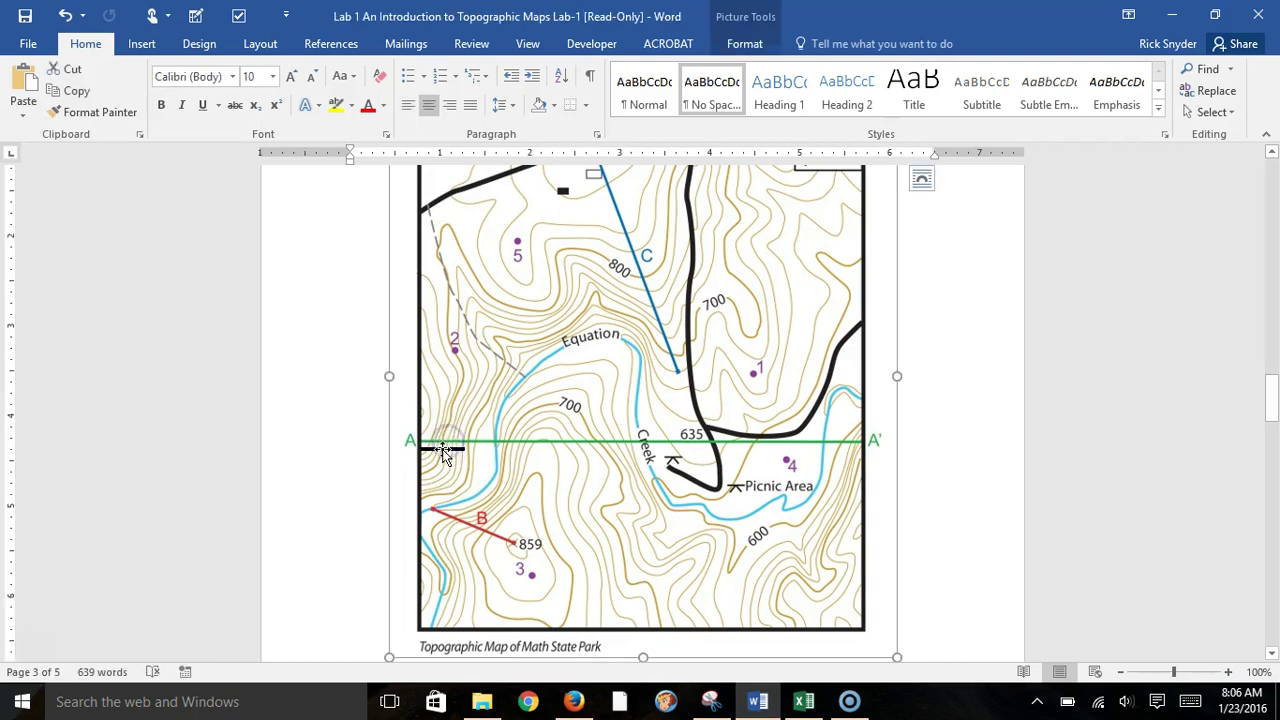
{"action": "left_click_drag", "start_coordinate": [444, 451], "coordinate": [444, 440]}
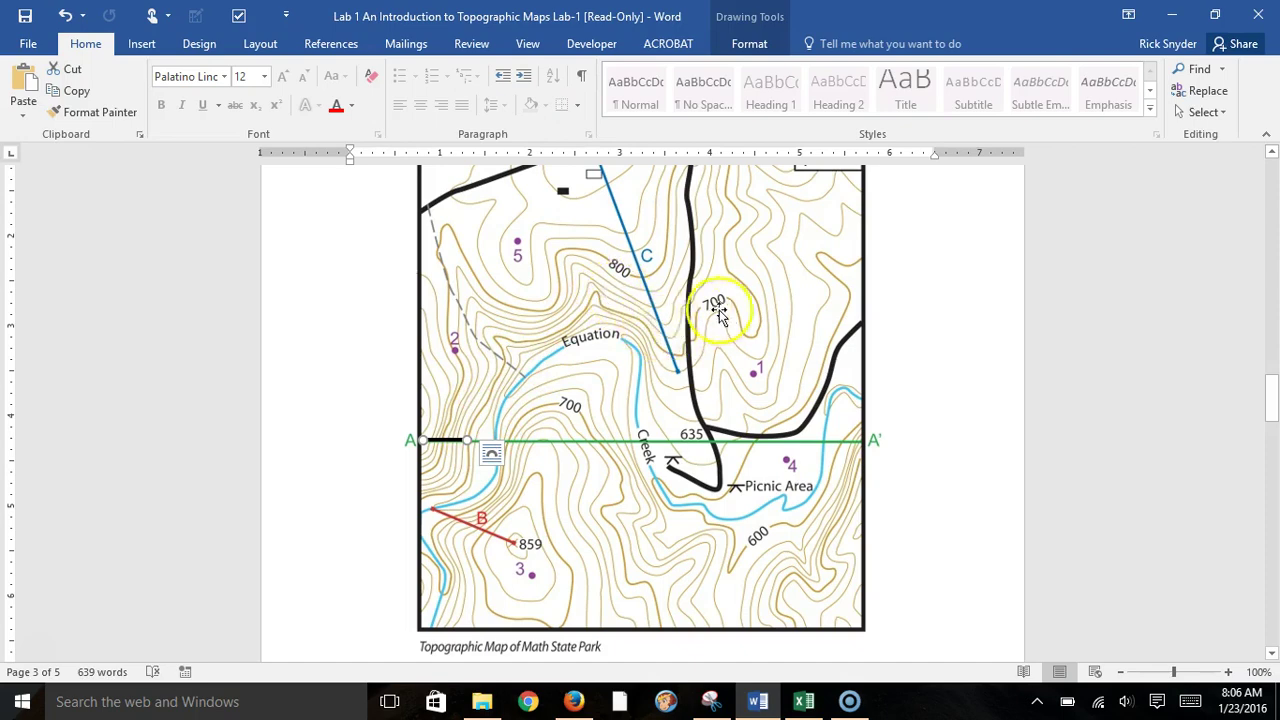
{"action": "left_click", "coordinate": [813, 707]}
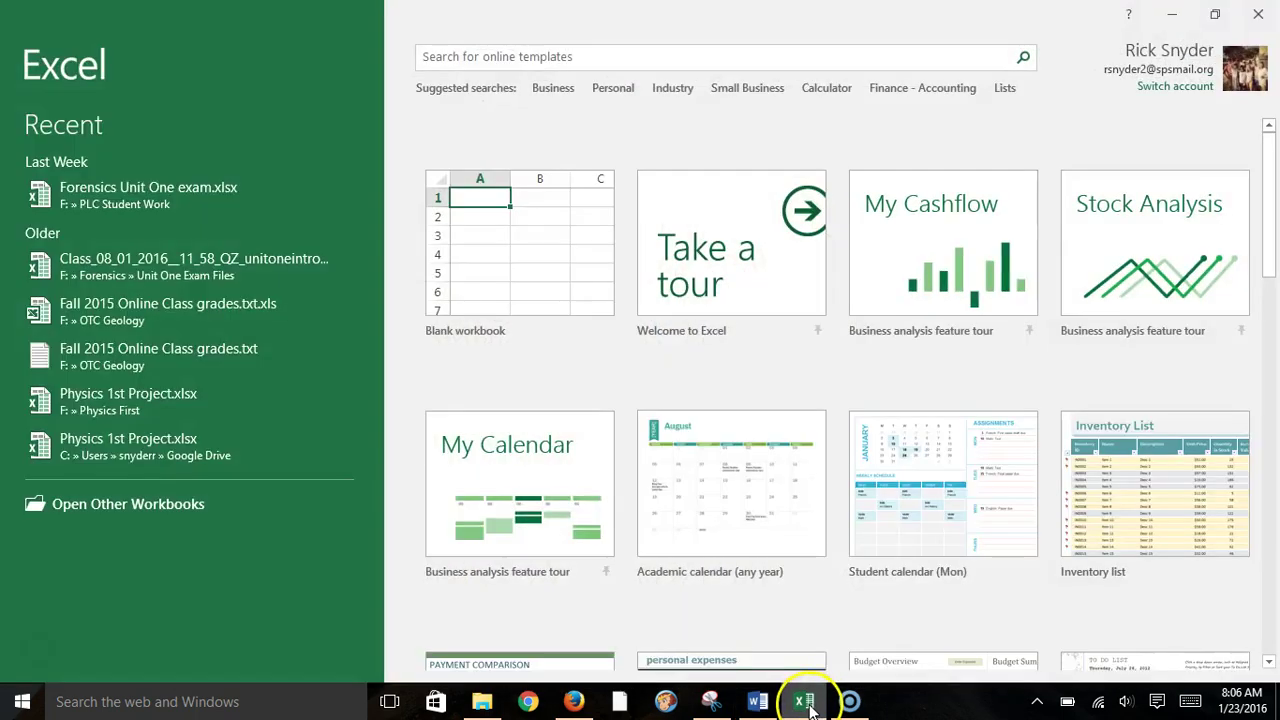
{"action": "left_click", "coordinate": [811, 707]}
{"action": "left_click", "coordinate": [758, 703]}
{"action": "left_click", "coordinate": [758, 703]}
Step: Draw a text box about 5.69" wide and 0.29" high under the profile graph's horizontal axis and enter spaced numbers 1 through 9
{"action": "scroll", "coordinate": [652, 515], "scroll_direction": "down", "scroll_amount": 10}
{"action": "scroll", "coordinate": [648, 509], "scroll_direction": "down", "scroll_amount": 5}
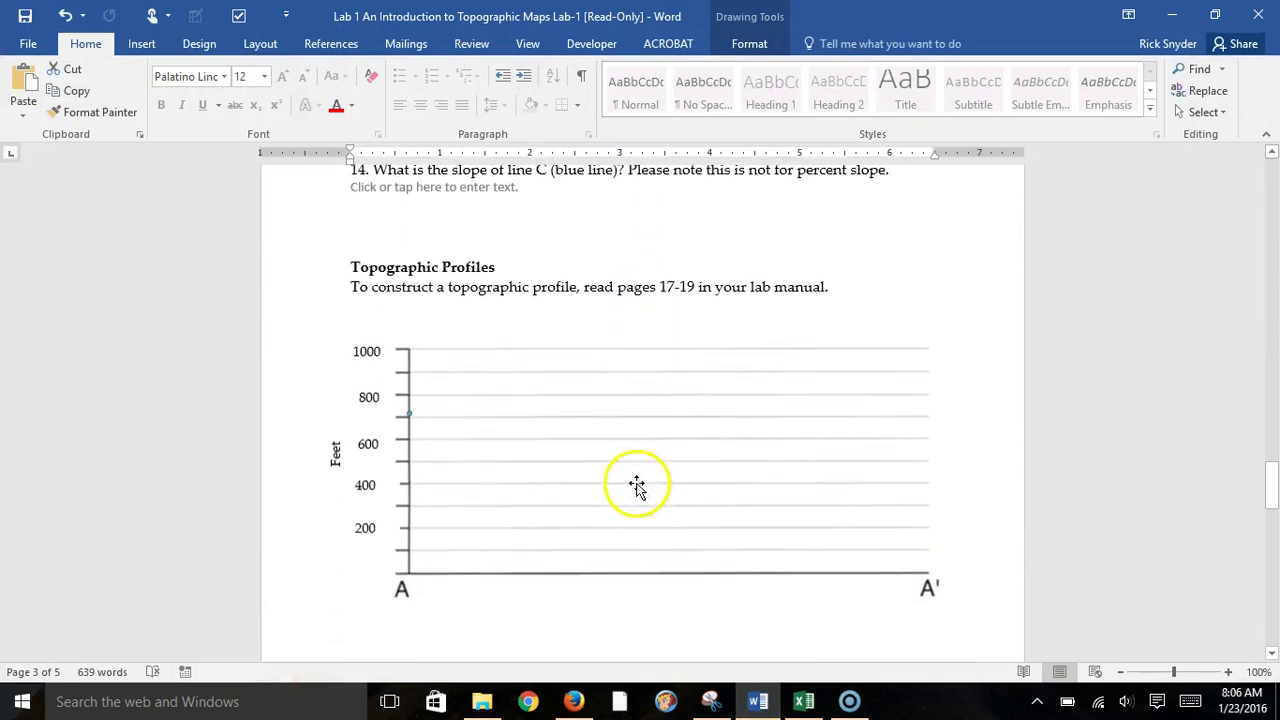
{"action": "left_click", "coordinate": [141, 43]}
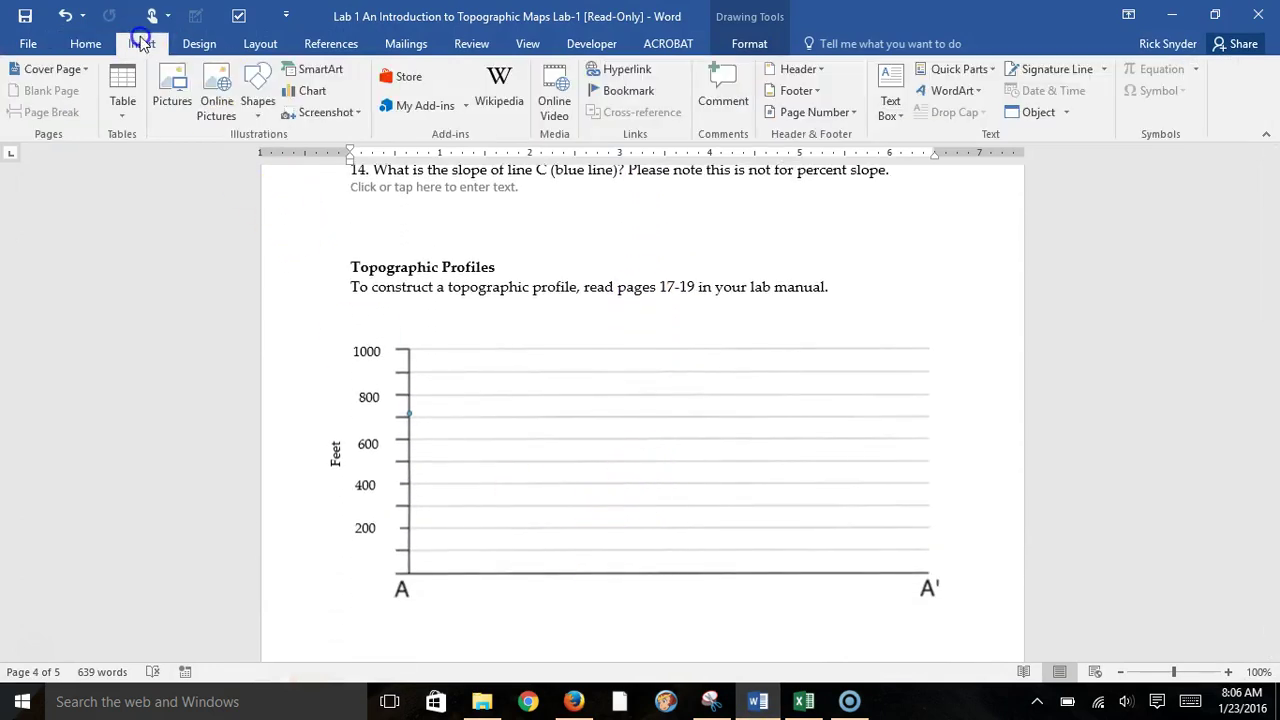
{"action": "left_click", "coordinate": [897, 116]}
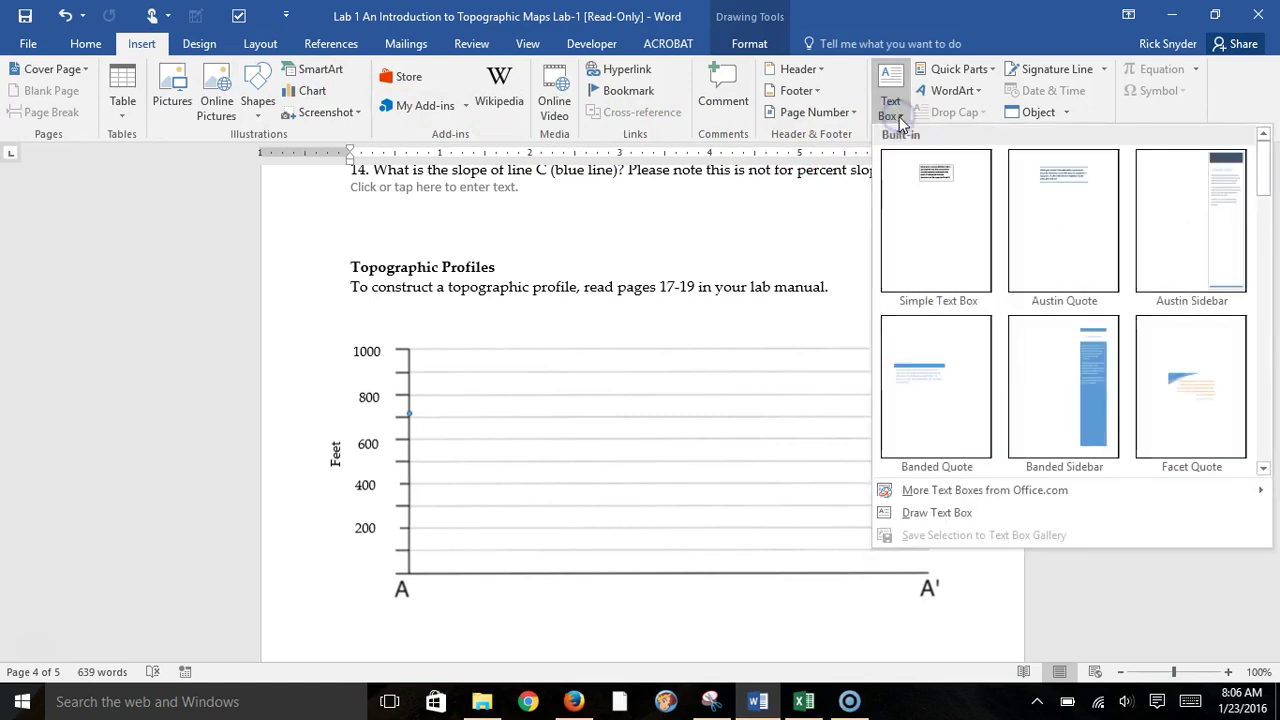
{"action": "left_click", "coordinate": [938, 513]}
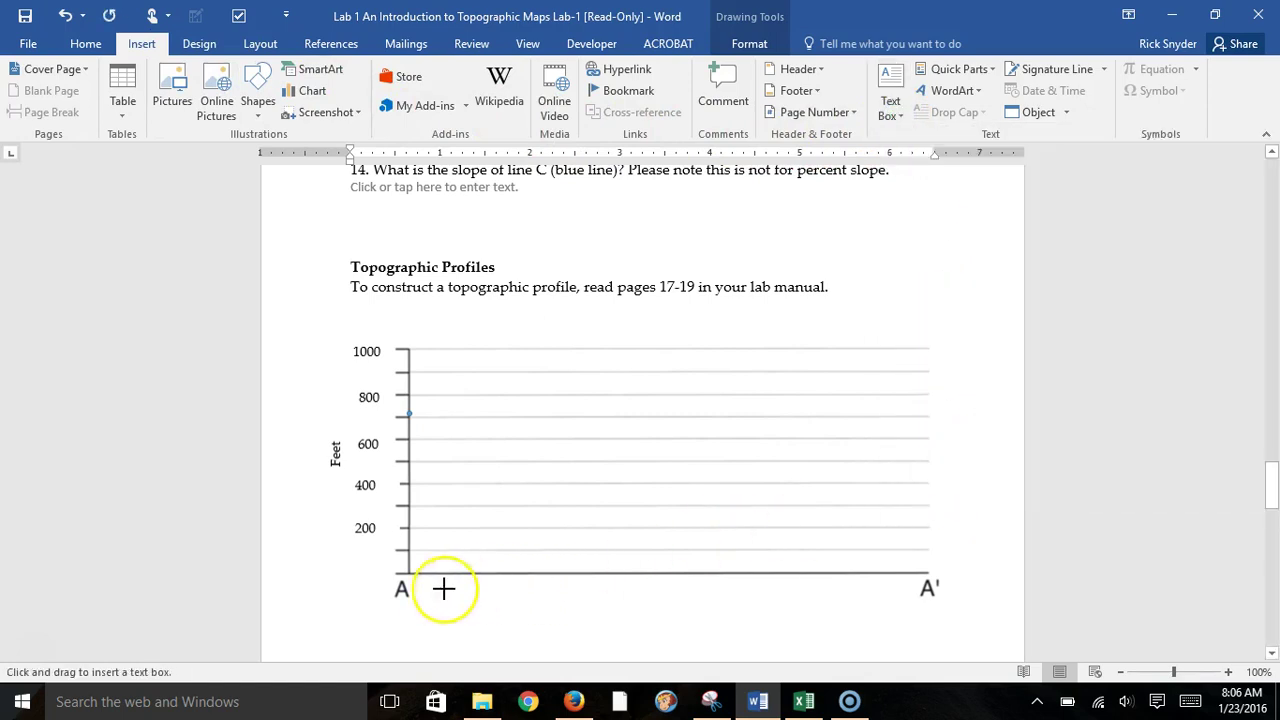
{"action": "mouse_move", "coordinate": [408, 578]}
{"action": "left_mouse_down"}
{"action": "mouse_move", "coordinate": [425, 593]}
{"action": "mouse_move", "coordinate": [919, 602]}
{"action": "left_mouse_up"}
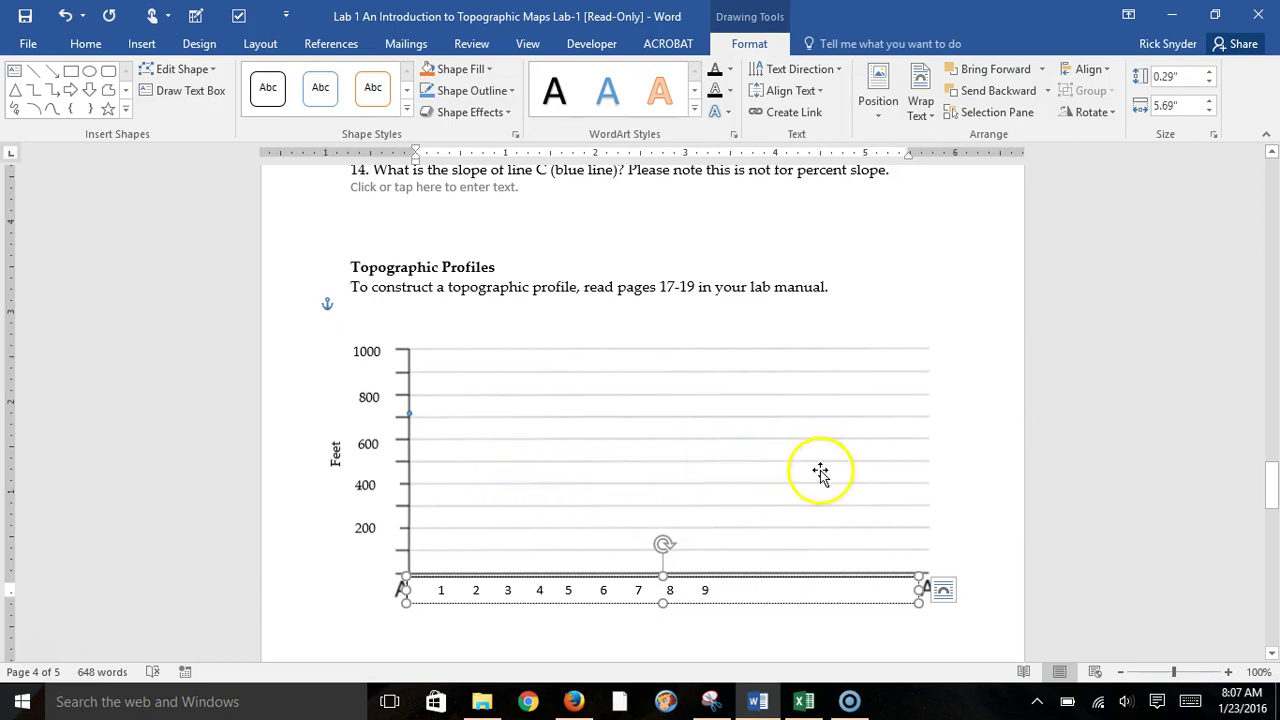
Step: Copy the blue dot on the graph's vertical axis and paste a duplicate of it
{"action": "left_click", "coordinate": [407, 414]}
{"action": "right_click", "coordinate": [414, 416]}
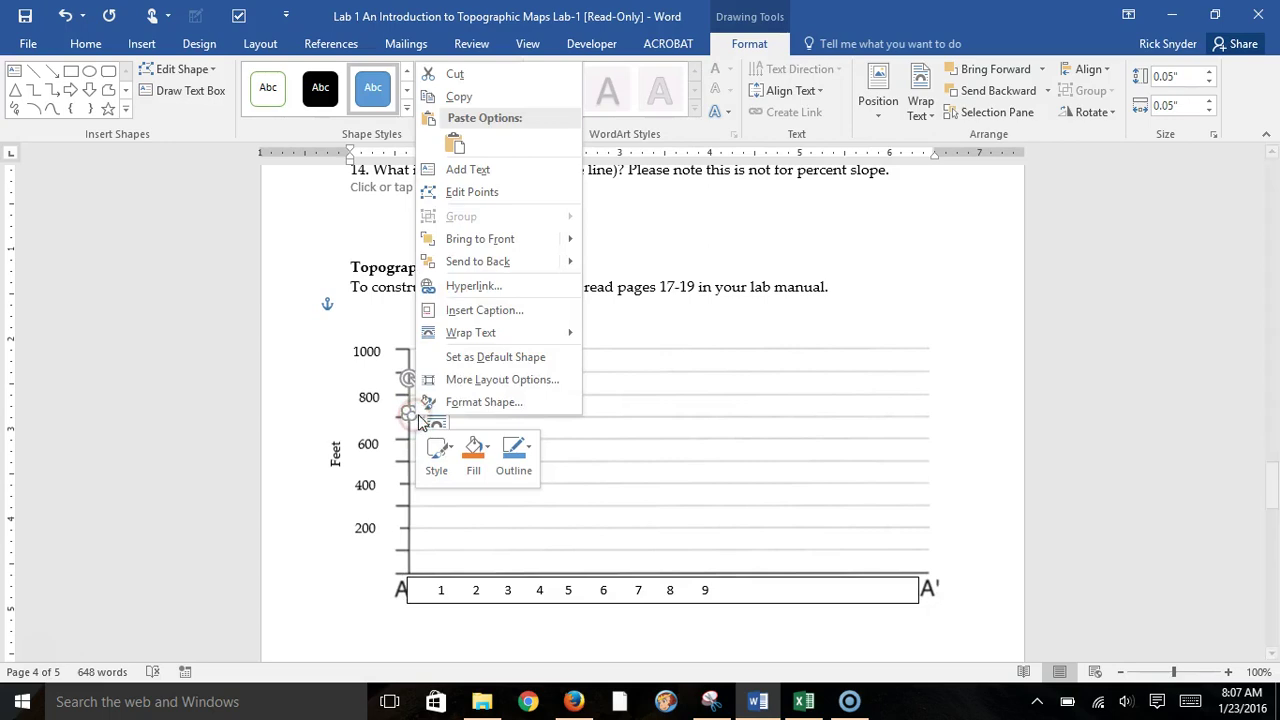
{"action": "left_click", "coordinate": [484, 98]}
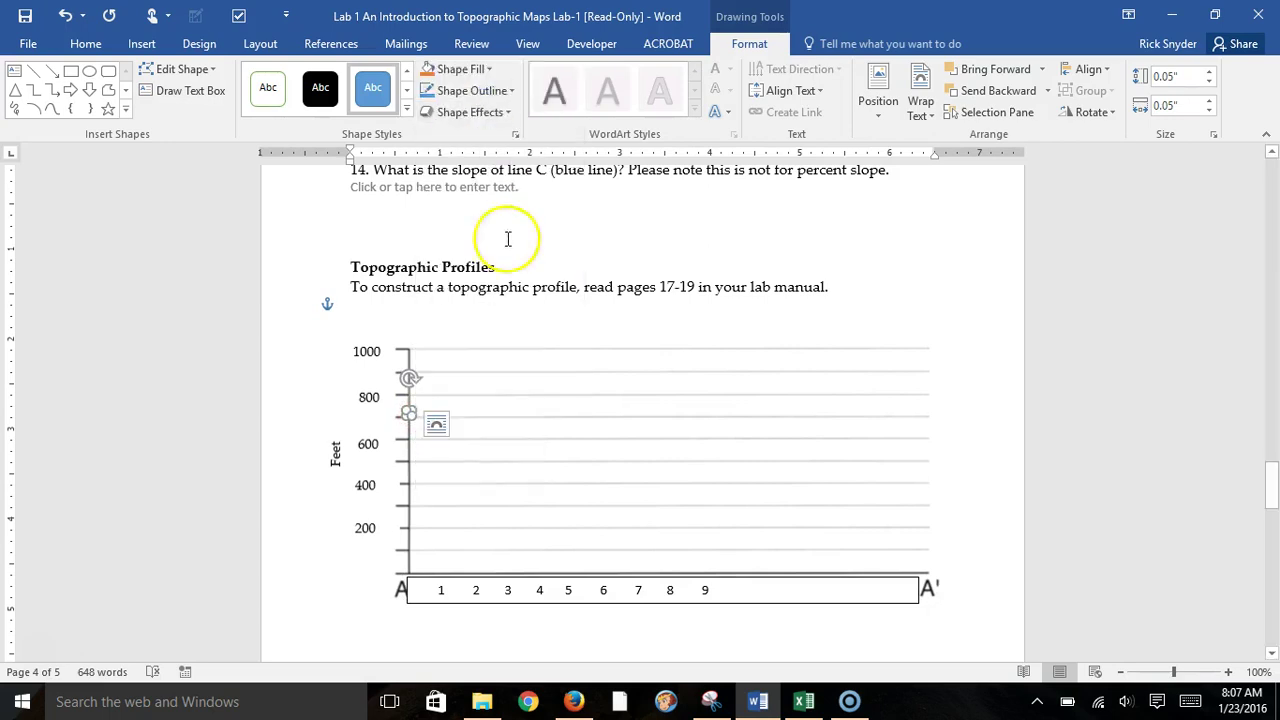
{"action": "right_click", "coordinate": [490, 386]}
{"action": "left_click", "coordinate": [526, 113]}
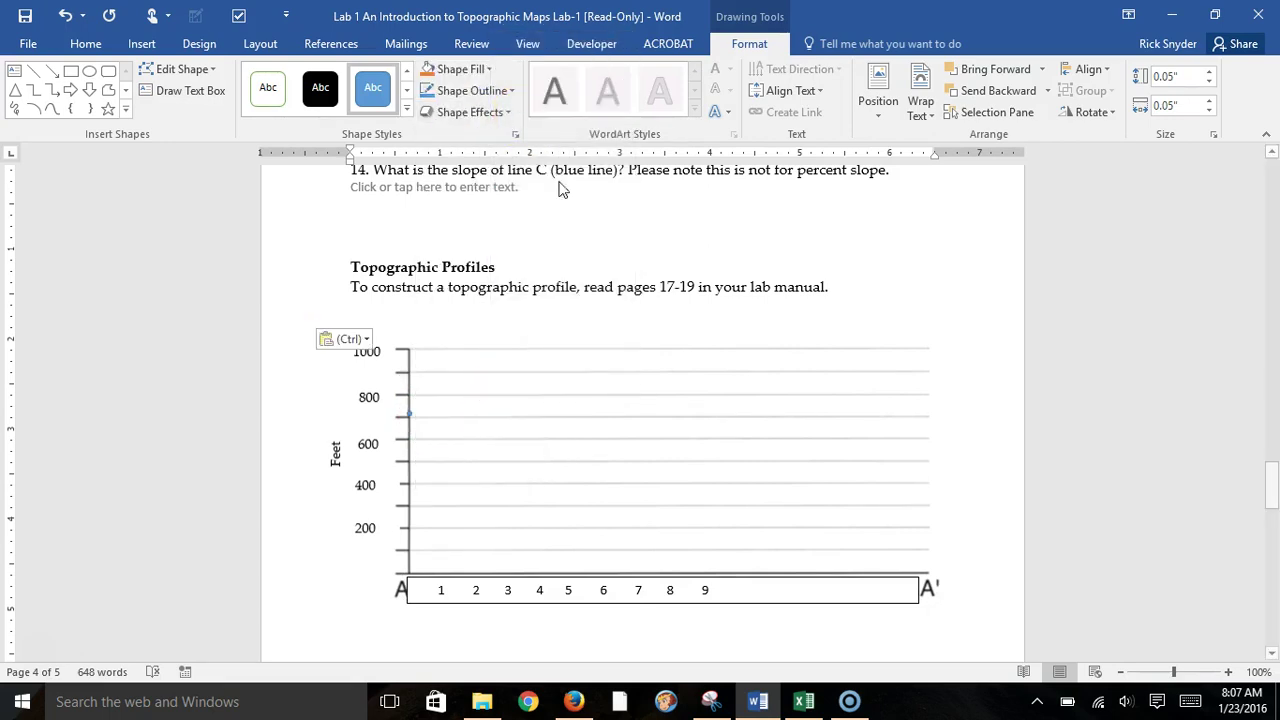
Step: Move the pasted dot into the graph, directly above the number 1 and just below the 700-foot gridline
{"action": "left_click_drag", "start_coordinate": [318, 320], "coordinate": [518, 370]}
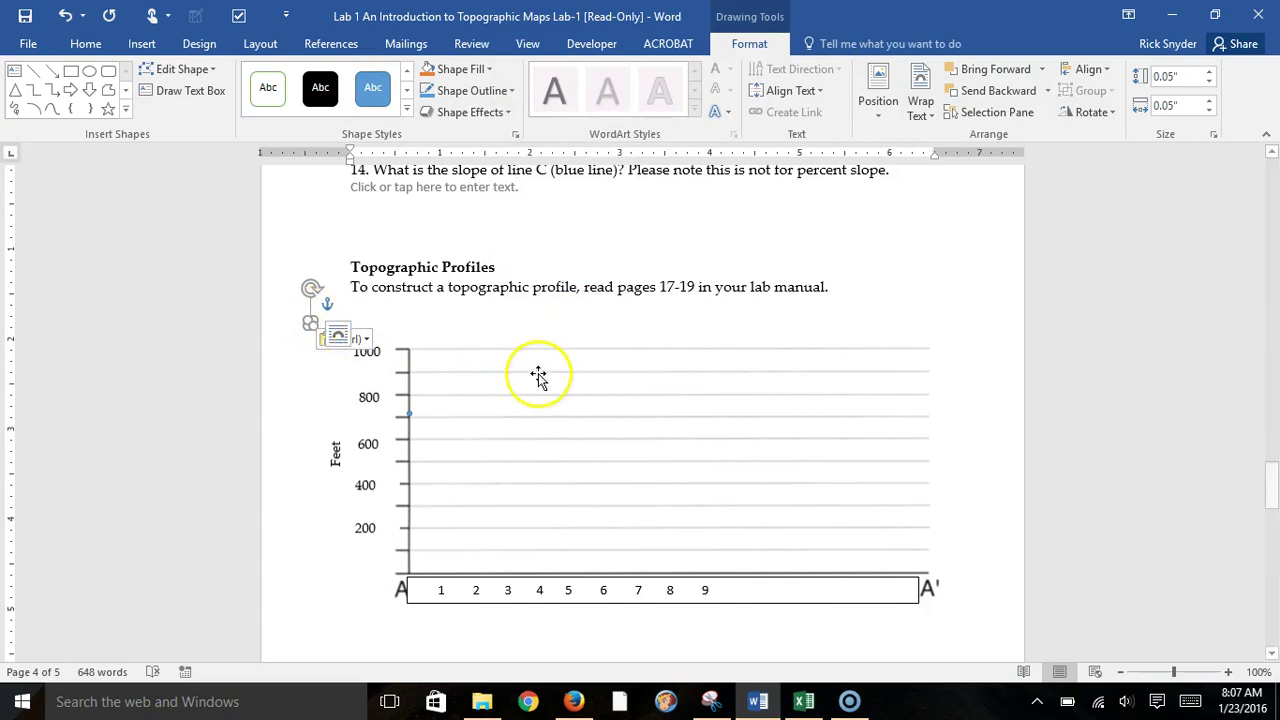
{"action": "key", "text": "Right"}
{"action": "key", "text": "Right"}
{"action": "key", "text": "Right"}
{"action": "key", "text": "Right"}
{"action": "key", "text": "Right"}
{"action": "key", "text": "Right"}
{"action": "key", "text": "Right"}
{"action": "key", "text": "Right"}
{"action": "key", "text": "Right"}
{"action": "key", "text": "Right"}
{"action": "key", "text": "Right"}
{"action": "key", "text": "Right"}
{"action": "key", "text": "Right"}
{"action": "key", "text": "Right"}
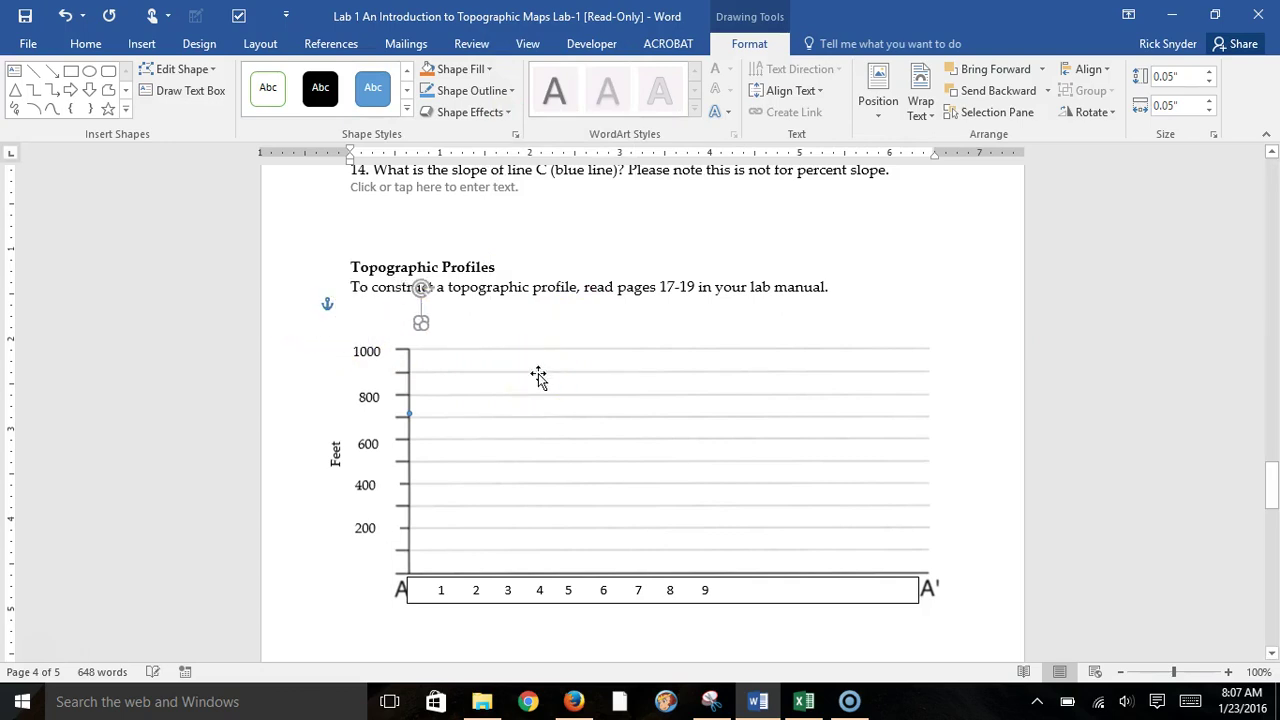
{"action": "key", "text": "Down"}
{"action": "key", "text": "Down"}
{"action": "key", "text": "Down"}
{"action": "key", "text": "Down"}
{"action": "key", "text": "Down"}
{"action": "key", "text": "Down"}
{"action": "key", "text": "Down"}
{"action": "key", "text": "Down"}
{"action": "key", "text": "Down"}
{"action": "key", "text": "Down"}
{"action": "key", "text": "Down"}
{"action": "key", "text": "Down"}
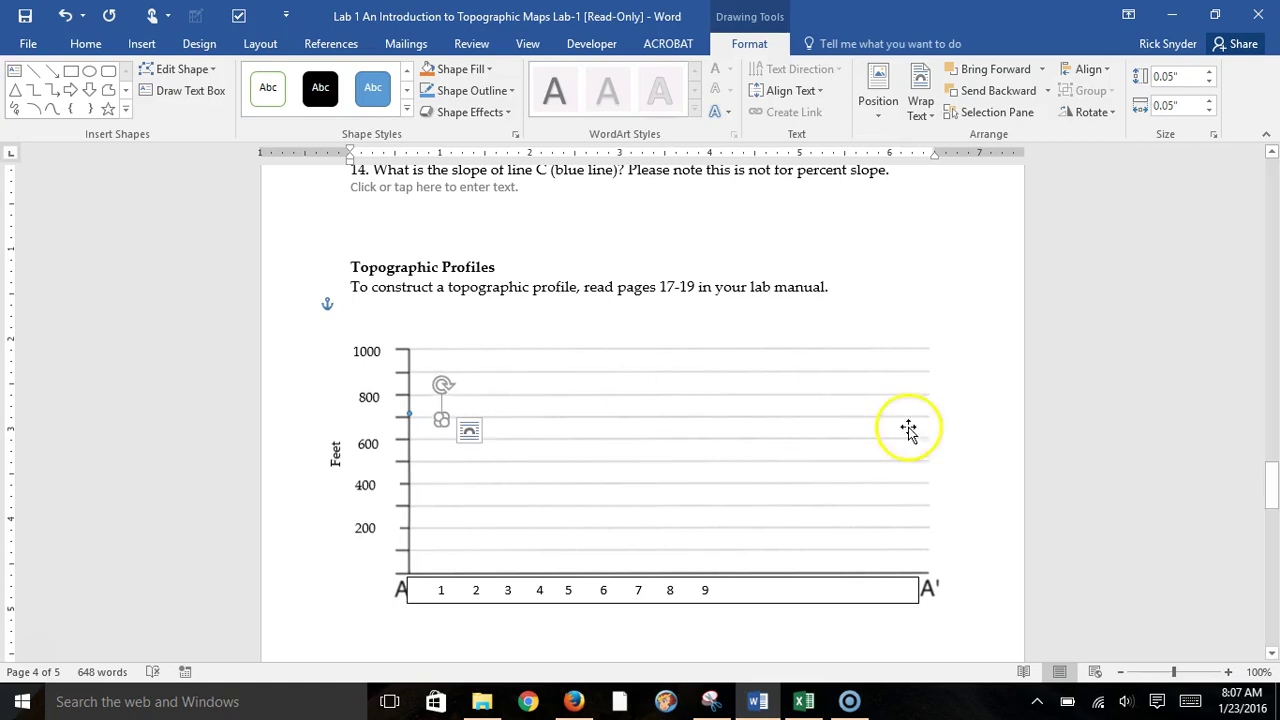
Step: Move the black scale line one full length along the green A-A' line toward A', starting where its previous position ended
{"action": "left_click", "coordinate": [1162, 354]}
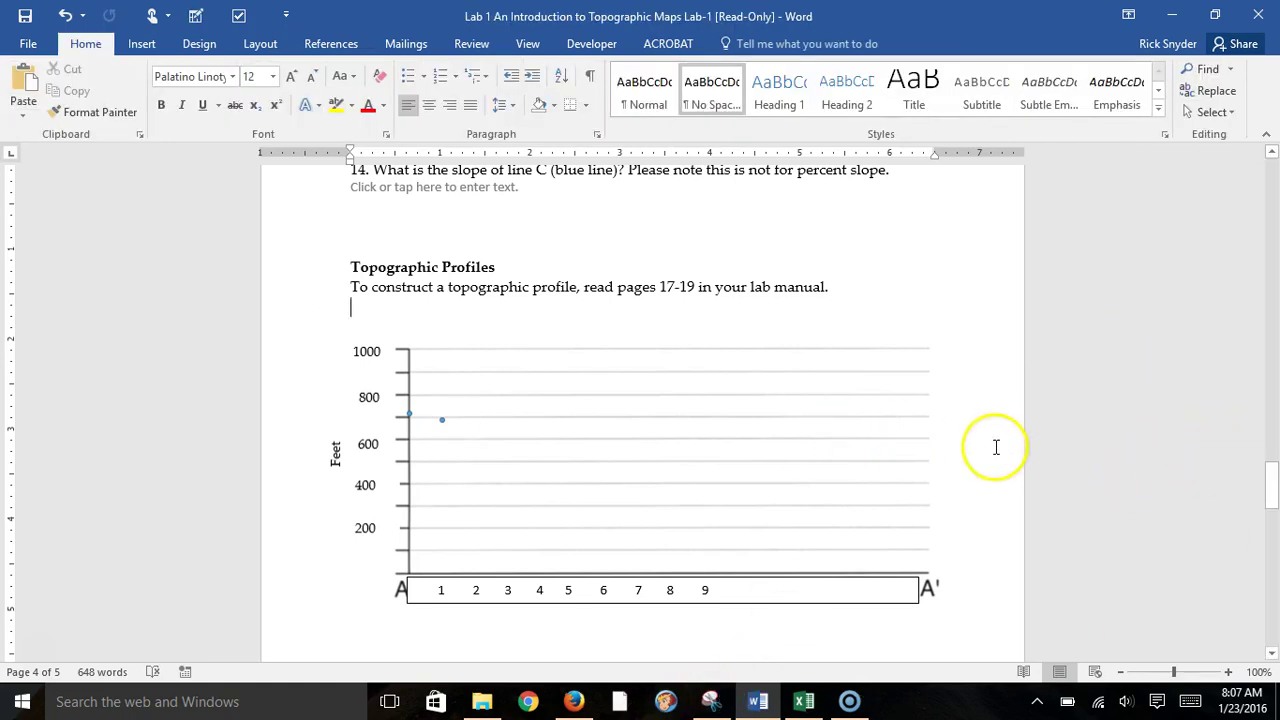
{"action": "scroll", "coordinate": [1025, 476], "scroll_direction": "up", "scroll_amount": 5}
{"action": "scroll", "coordinate": [1025, 476], "scroll_direction": "up", "scroll_amount": 4}
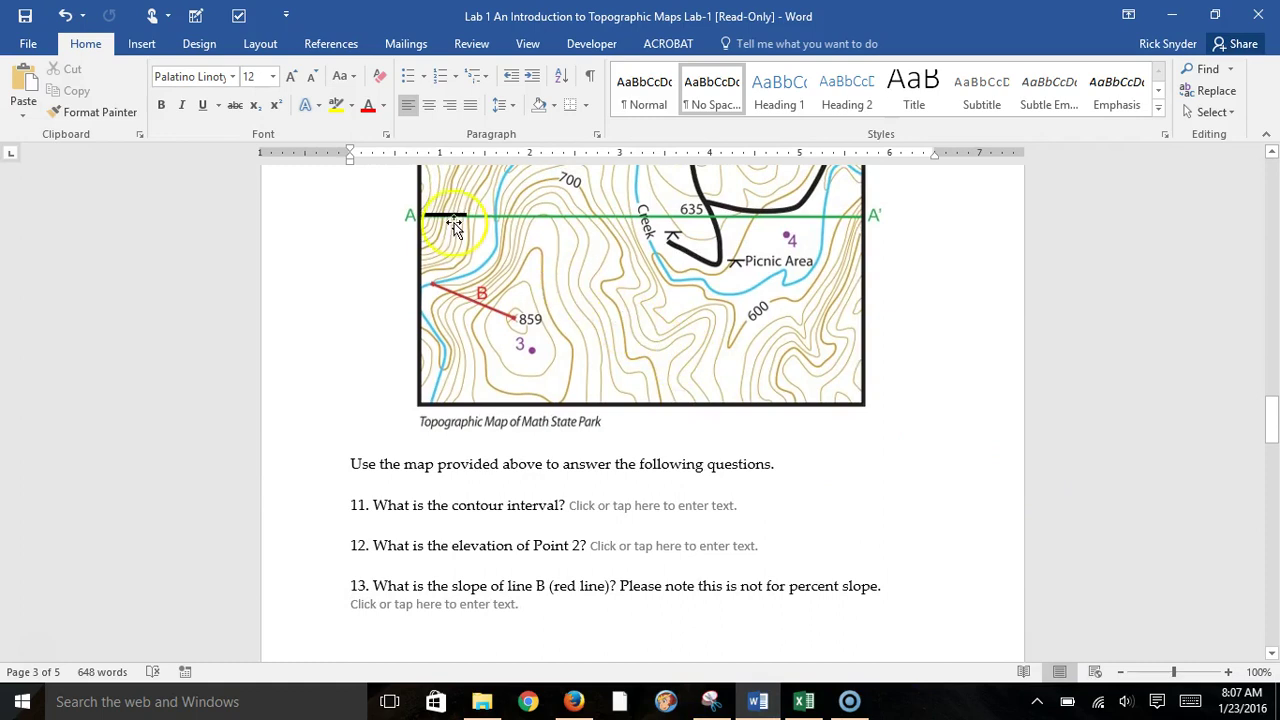
{"action": "mouse_move", "coordinate": [457, 218]}
{"action": "left_mouse_down"}
{"action": "mouse_move", "coordinate": [417, 216]}
{"action": "mouse_move", "coordinate": [510, 216]}
{"action": "left_mouse_up"}
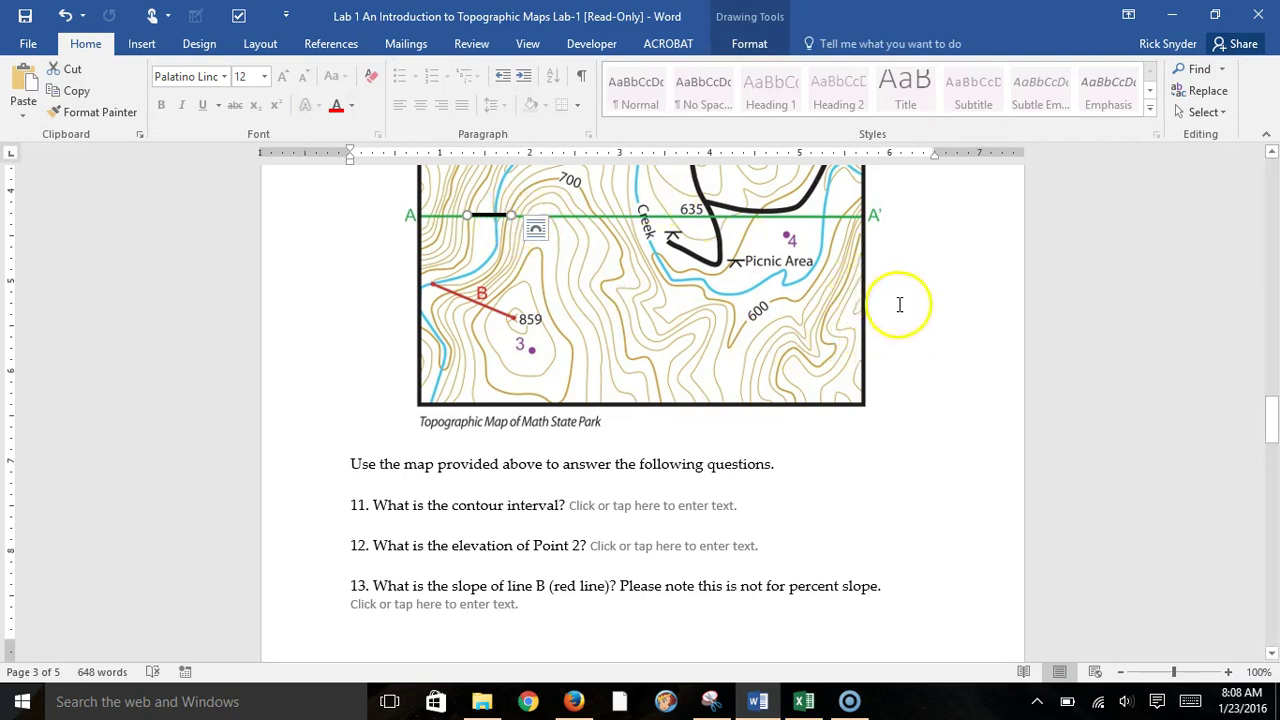
{"action": "left_click", "coordinate": [950, 280]}
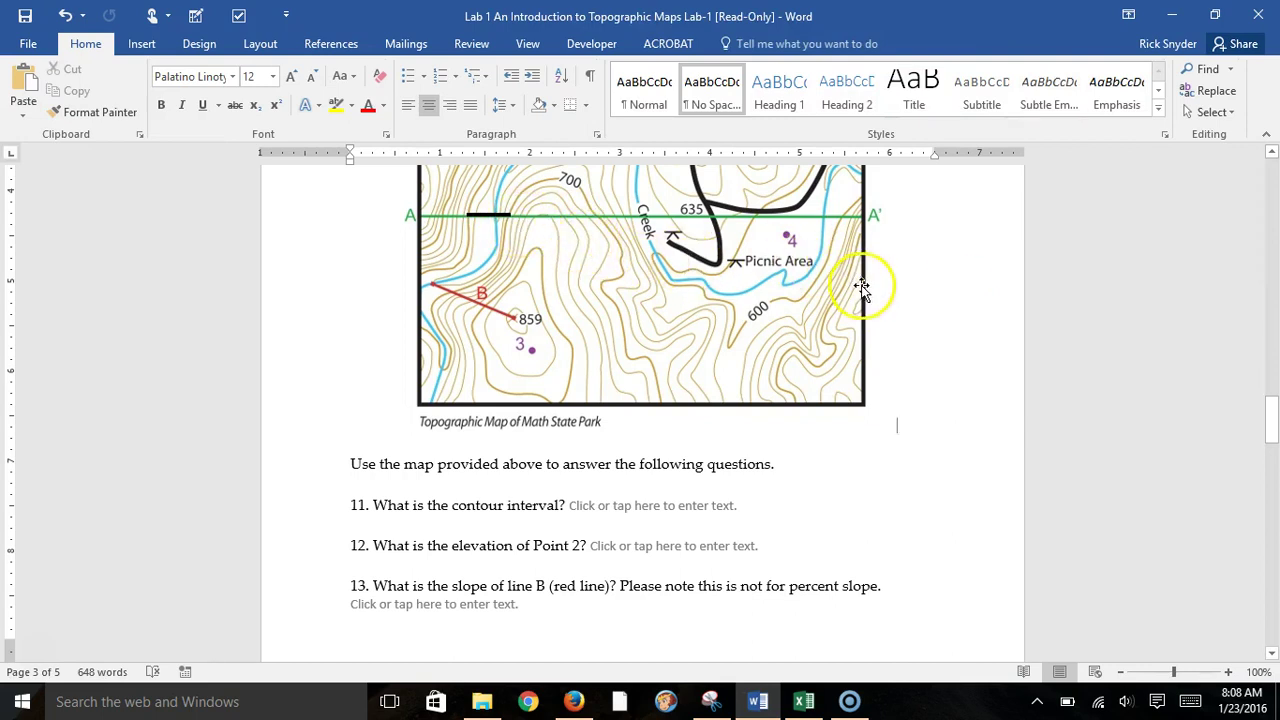
Step: Paste another copy of the blue dot just above the Topographic Profiles heading
{"action": "scroll", "coordinate": [719, 524], "scroll_direction": "down", "scroll_amount": 1}
{"action": "scroll", "coordinate": [719, 524], "scroll_direction": "down", "scroll_amount": 8}
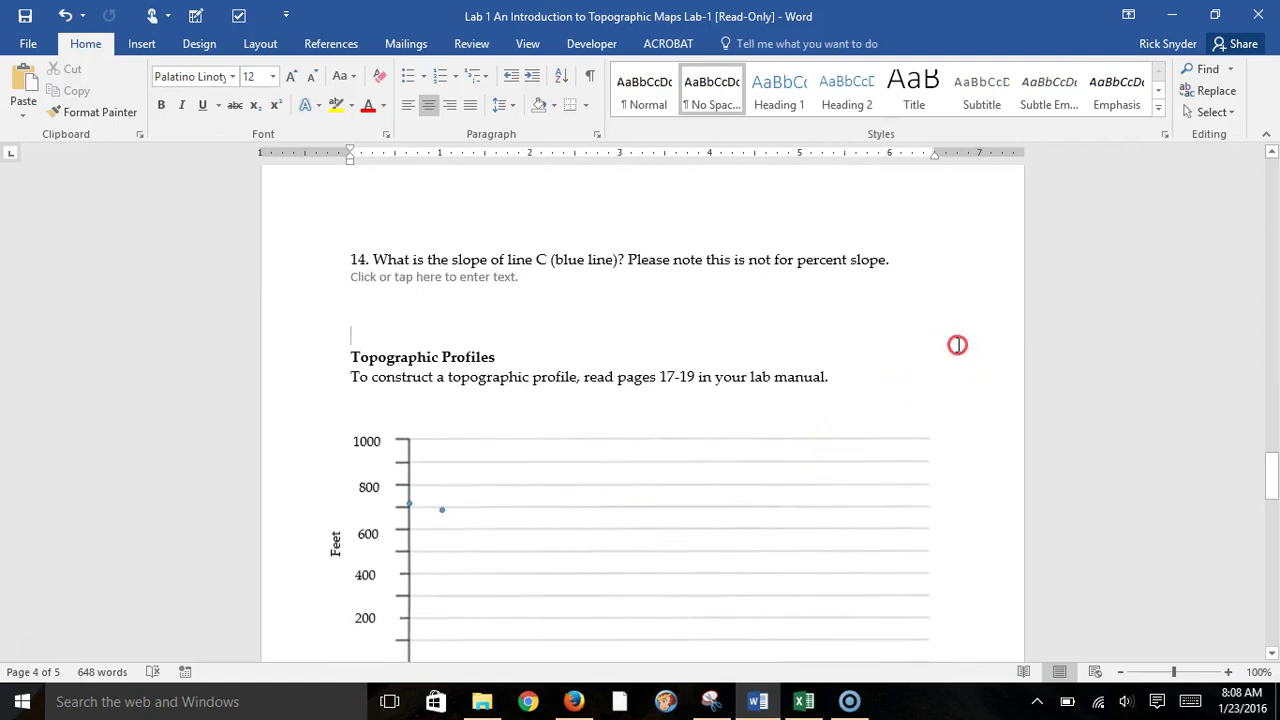
{"action": "right_click", "coordinate": [957, 345]}
{"action": "left_click", "coordinate": [955, 422]}
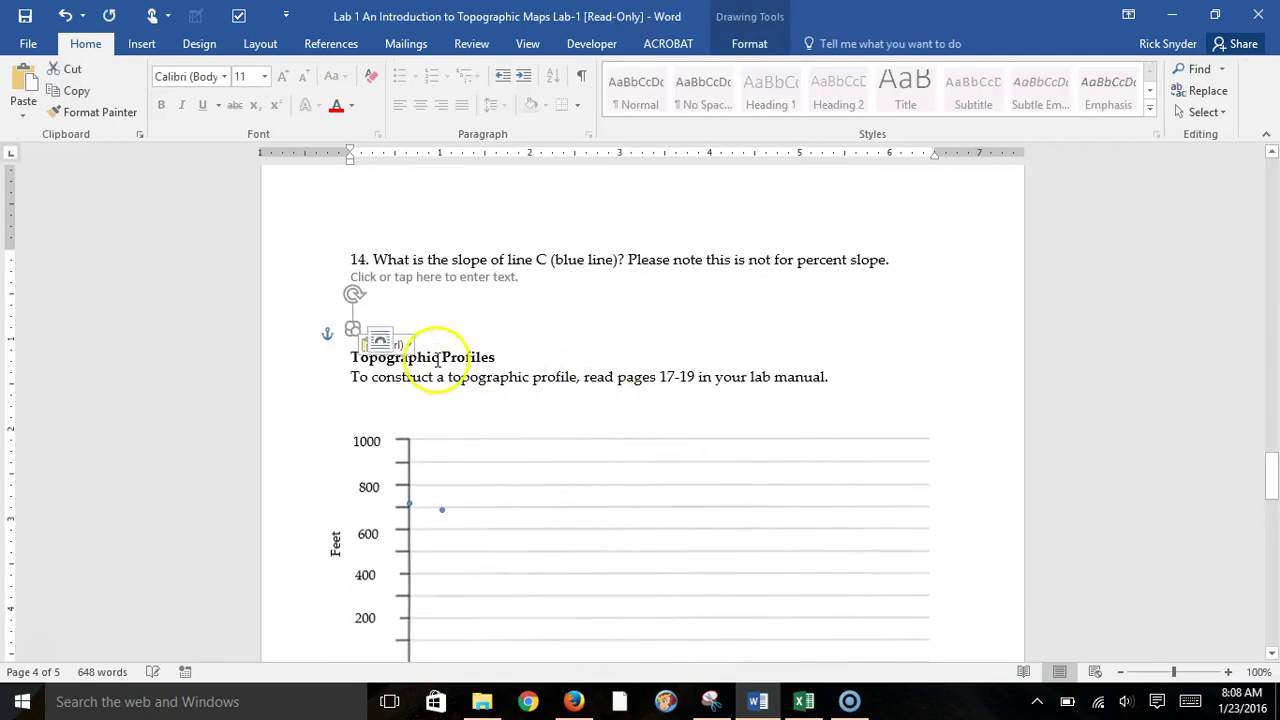
Step: Move the pasted dot into the profile graph, roughly above the number 2 and on the 700-foot gridline
{"action": "key", "text": "Down"}
{"action": "key", "text": "Down"}
{"action": "key", "text": "Down"}
{"action": "key", "text": "Down"}
{"action": "key", "text": "Down"}
{"action": "key", "text": "Down"}
{"action": "key", "text": "Down"}
{"action": "key", "text": "Down"}
{"action": "key", "text": "Down"}
{"action": "key", "text": "Down"}
{"action": "key", "text": "Down"}
{"action": "key", "text": "Down"}
{"action": "key", "text": "Down"}
{"action": "key", "text": "Down"}
{"action": "key", "text": "Down"}
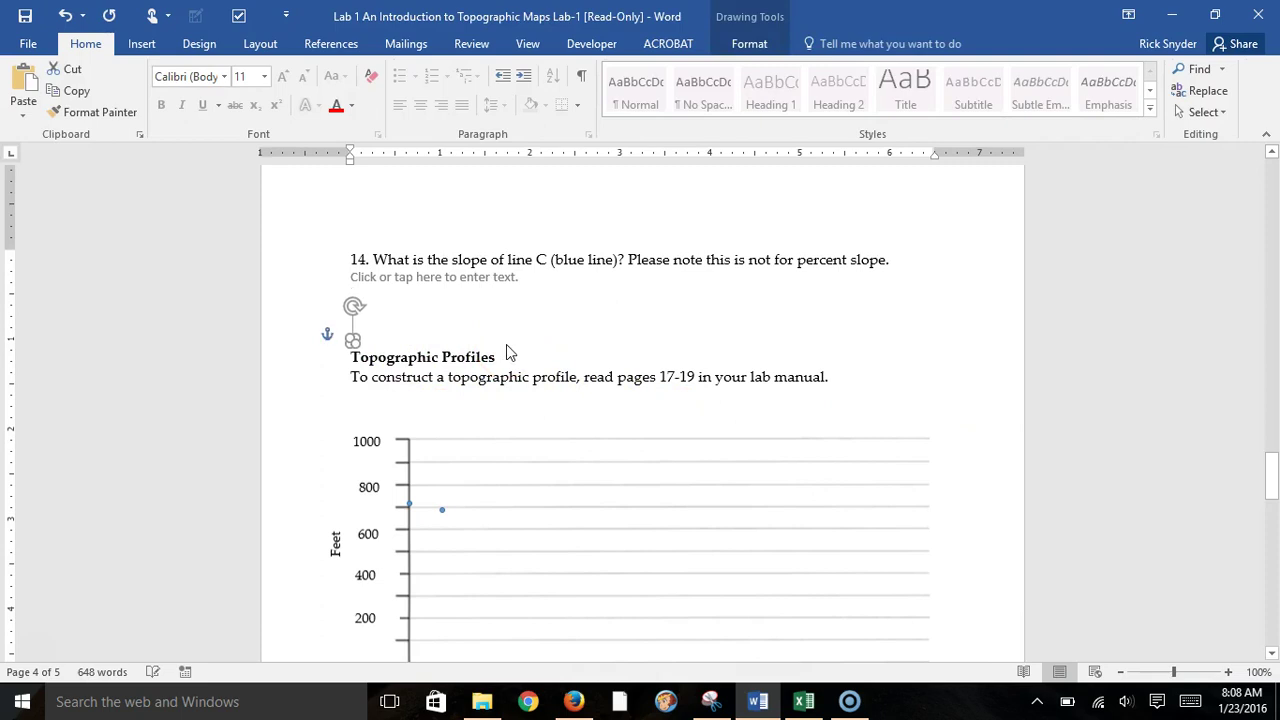
{"action": "key", "text": "Down"}
{"action": "key", "text": "Down"}
{"action": "key", "text": "Down"}
{"action": "key", "text": "Right"}
{"action": "key", "text": "Right"}
{"action": "key", "text": "Right"}
{"action": "key", "text": "Right"}
{"action": "key", "text": "Right"}
{"action": "key", "text": "Right"}
{"action": "key", "text": "Right"}
{"action": "key", "text": "Right"}
{"action": "key", "text": "Right"}
{"action": "key", "text": "Right"}
{"action": "key", "text": "Right"}
{"action": "key", "text": "Right"}
{"action": "key", "text": "Right"}
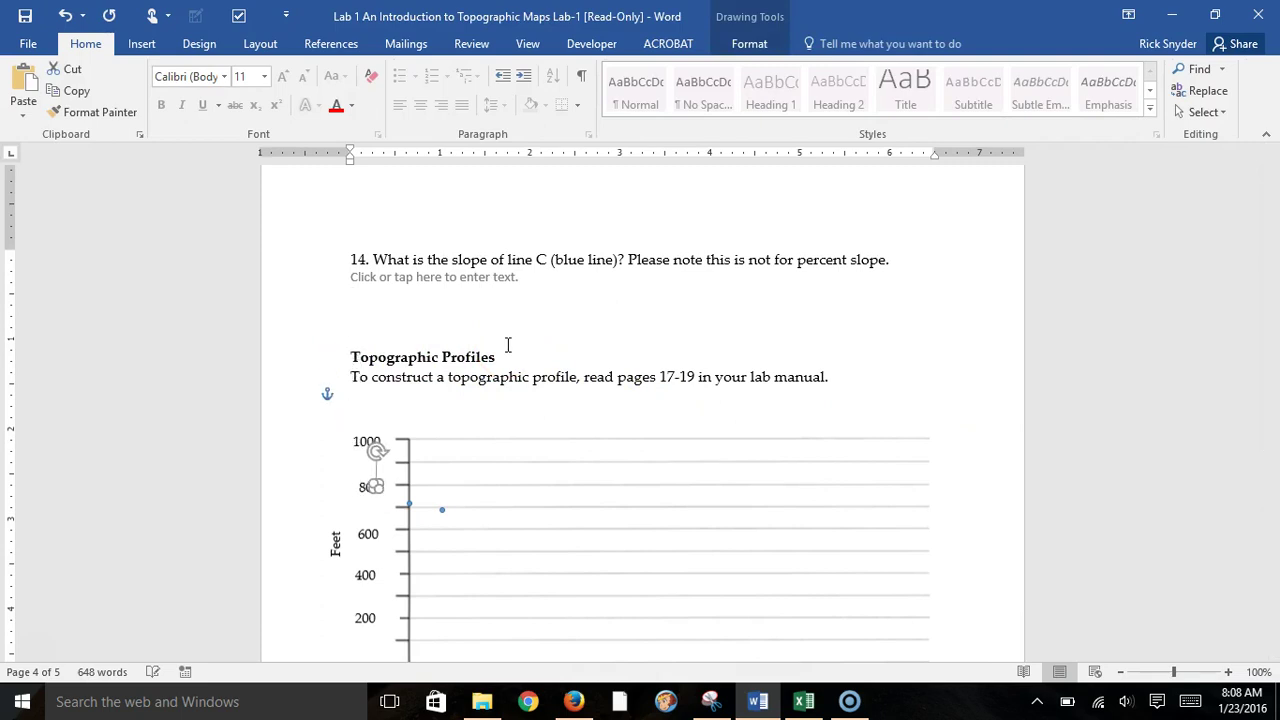
{"action": "key", "text": "Right"}
{"action": "key", "text": "Right"}
{"action": "key", "text": "Right"}
{"action": "key", "text": "Right"}
{"action": "key", "text": "Right"}
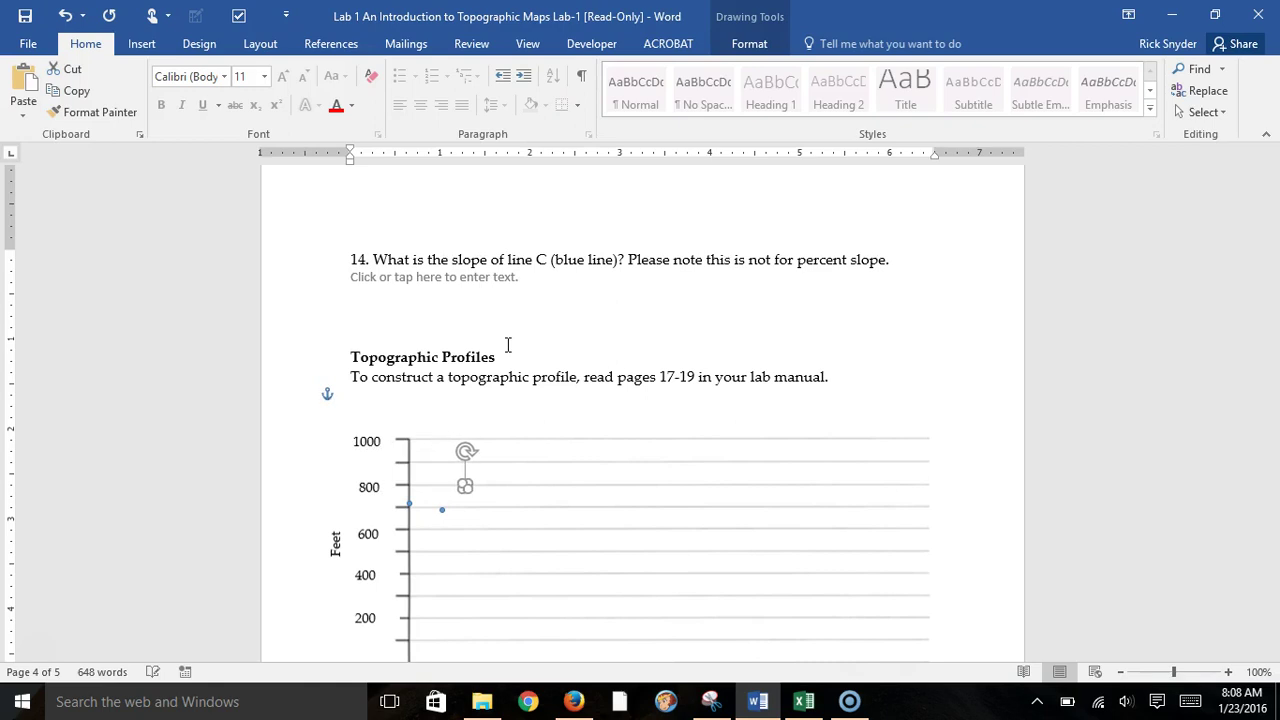
{"action": "scroll", "coordinate": [510, 346], "scroll_direction": "down", "scroll_amount": 2}
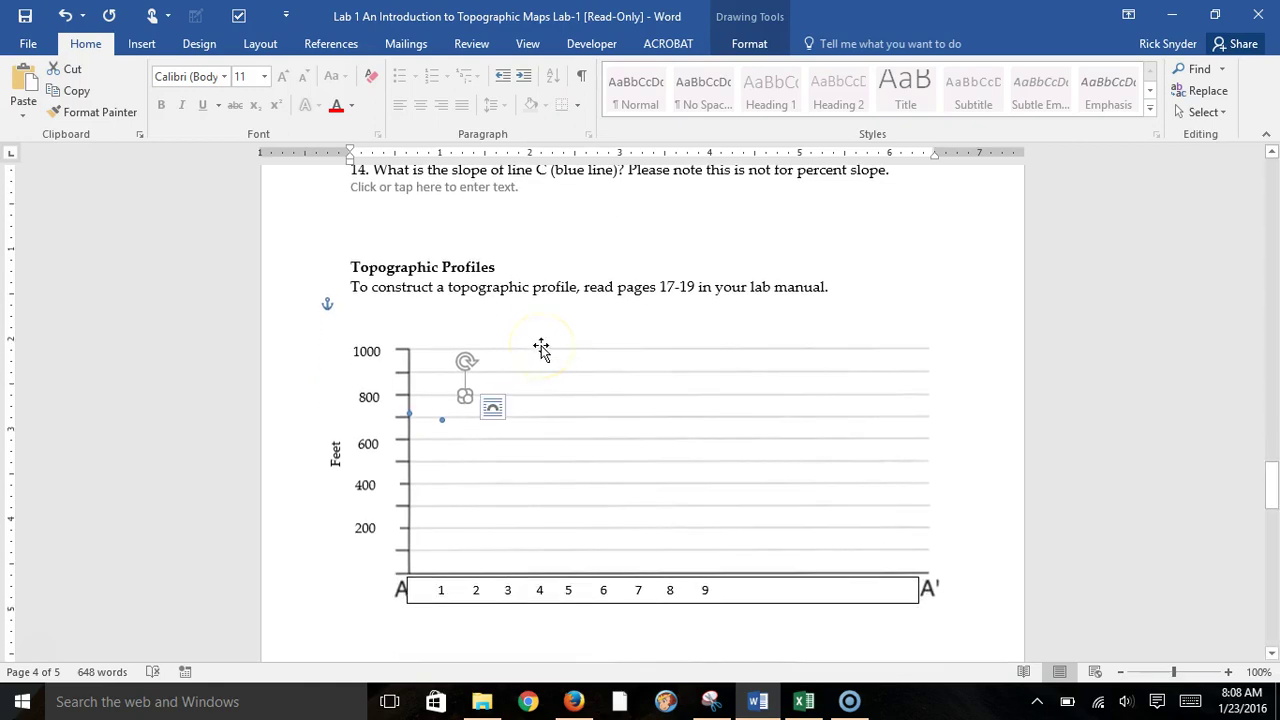
{"action": "key", "text": "Right"}
{"action": "key", "text": "Down"}
{"action": "key", "text": "Down"}
{"action": "key", "text": "Down"}
{"action": "key", "text": "Down"}
{"action": "key", "text": "Down"}
{"action": "key", "text": "Down"}
{"action": "key", "text": "Down"}
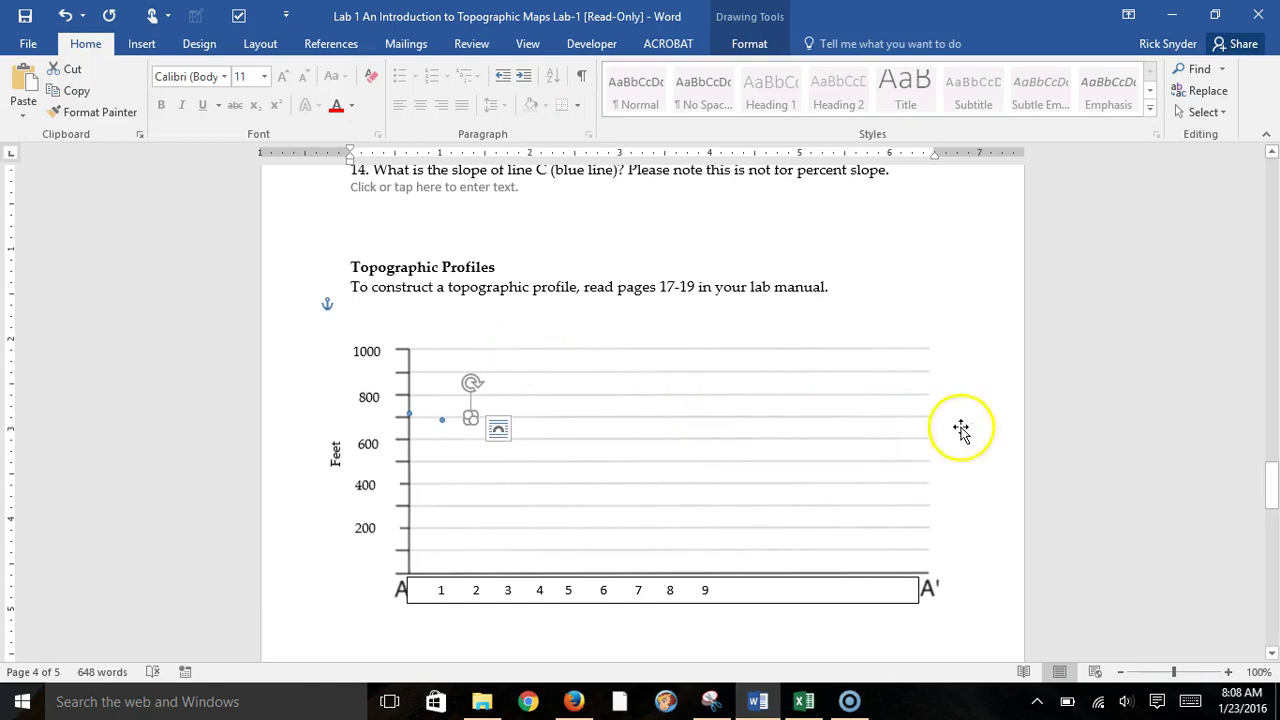
{"action": "left_click", "coordinate": [1091, 371]}
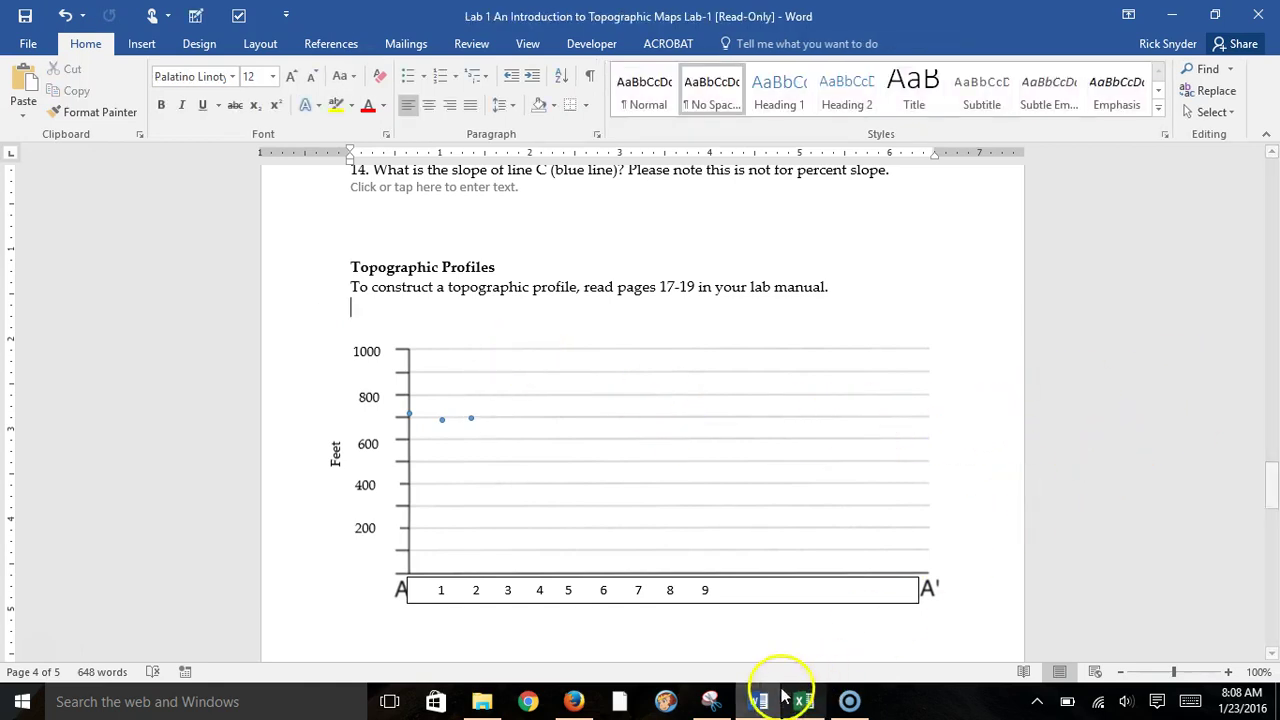
Step: Return to the contour map and advance the black scale line a third length along A-A', just past the creek
{"action": "scroll", "coordinate": [829, 517], "scroll_direction": "up", "scroll_amount": 12}
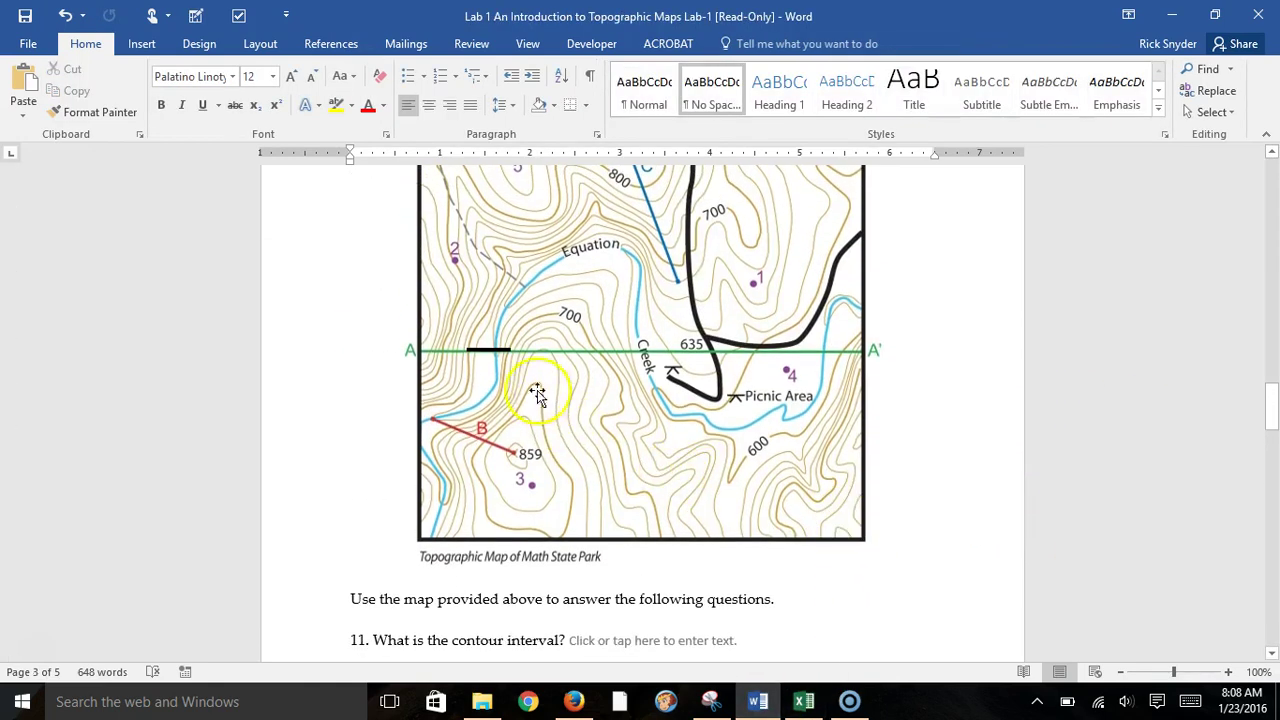
{"action": "left_click", "coordinate": [491, 349]}
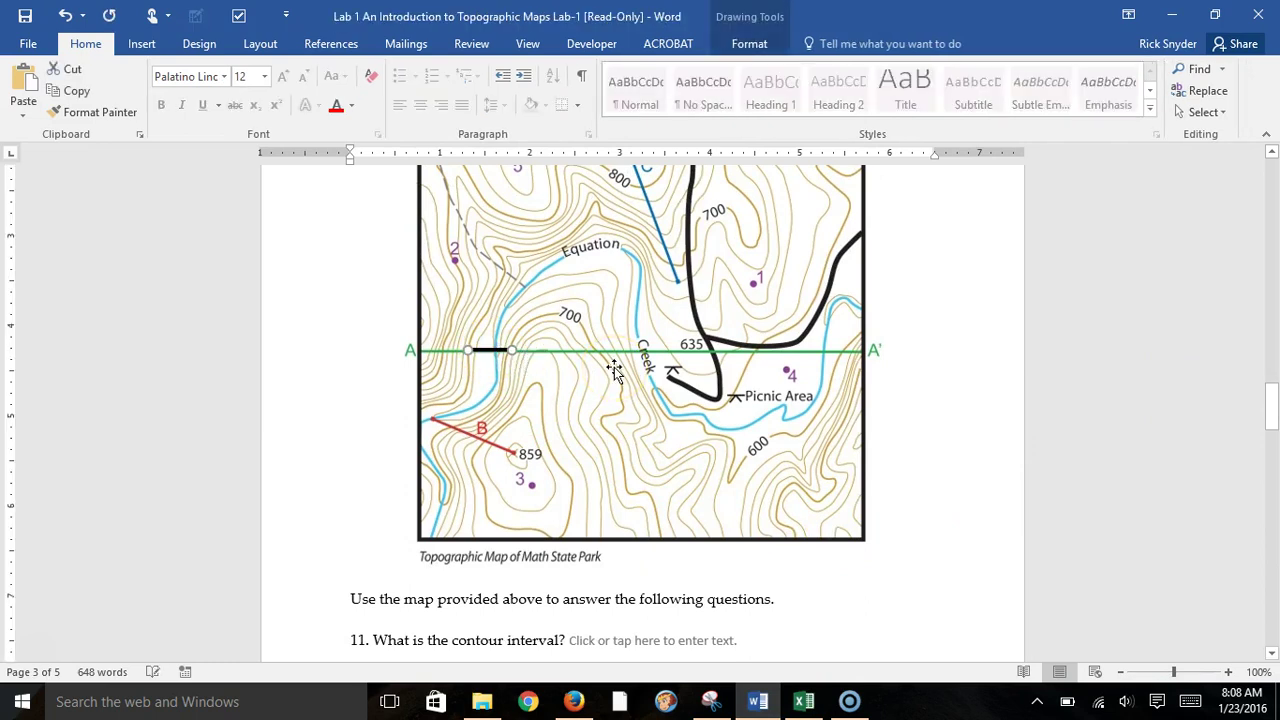
{"action": "key", "text": "Right"}
{"action": "key", "text": "Right"}
{"action": "key", "text": "Right"}
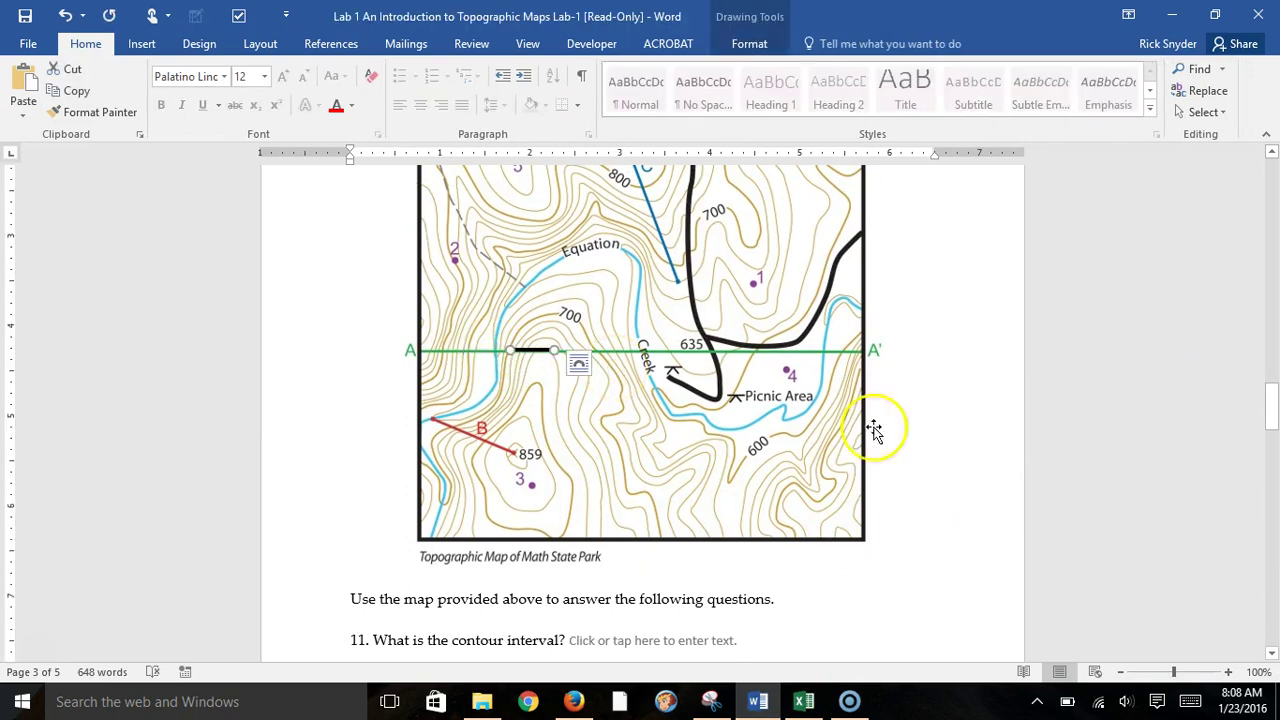
{"action": "left_click", "coordinate": [1088, 340]}
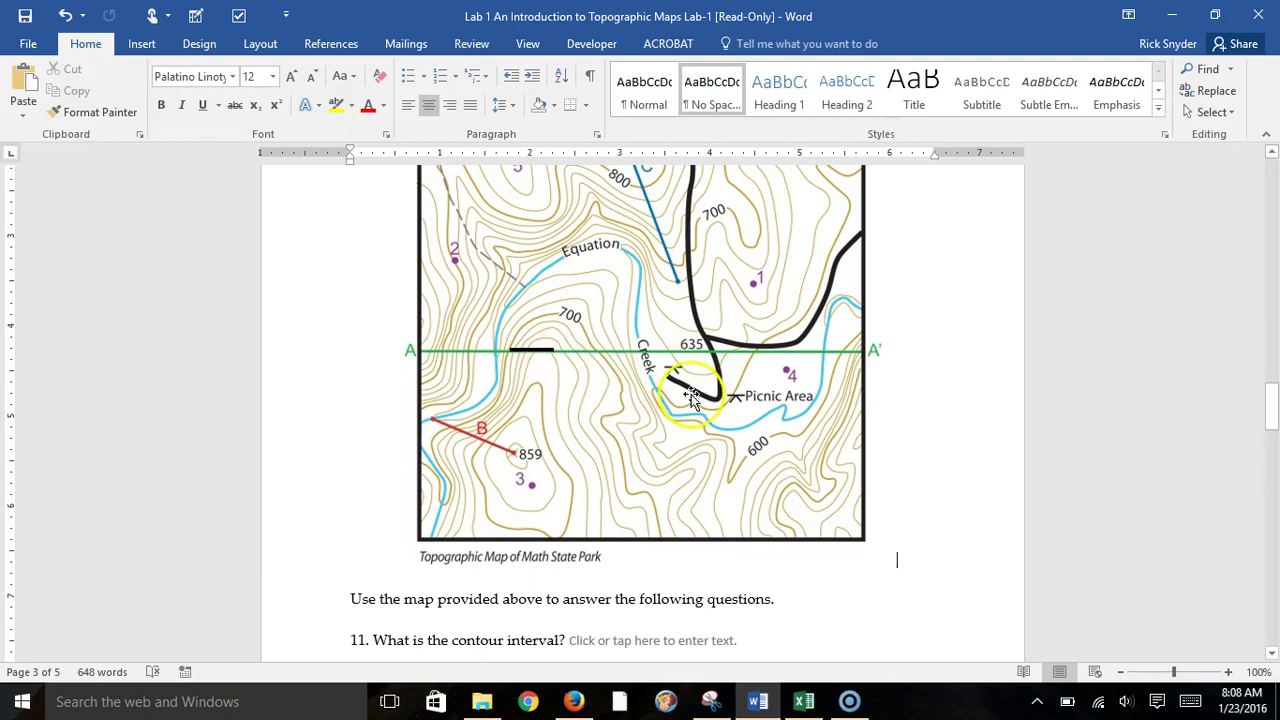
Step: Return to the profile graph and paste another blue dot above it
{"action": "scroll", "coordinate": [820, 563], "scroll_direction": "down", "scroll_amount": 10}
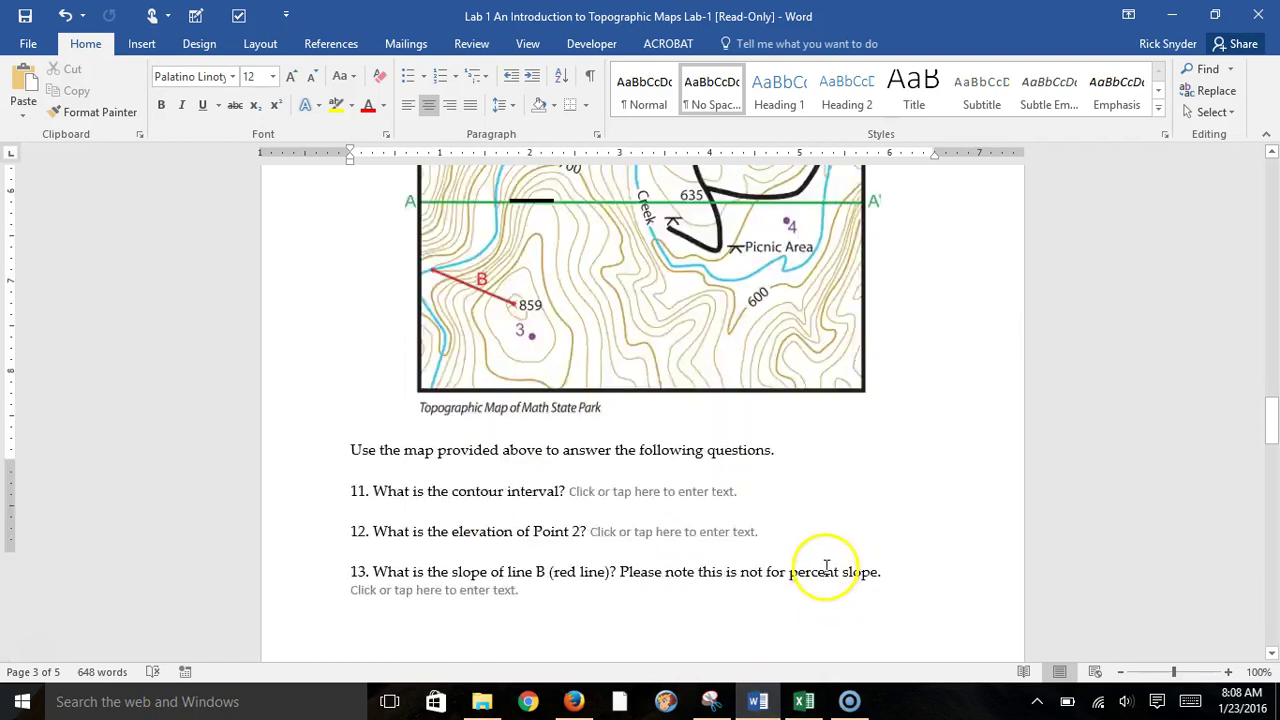
{"action": "scroll", "coordinate": [824, 563], "scroll_direction": "down", "scroll_amount": 2}
{"action": "right_click", "coordinate": [968, 435]}
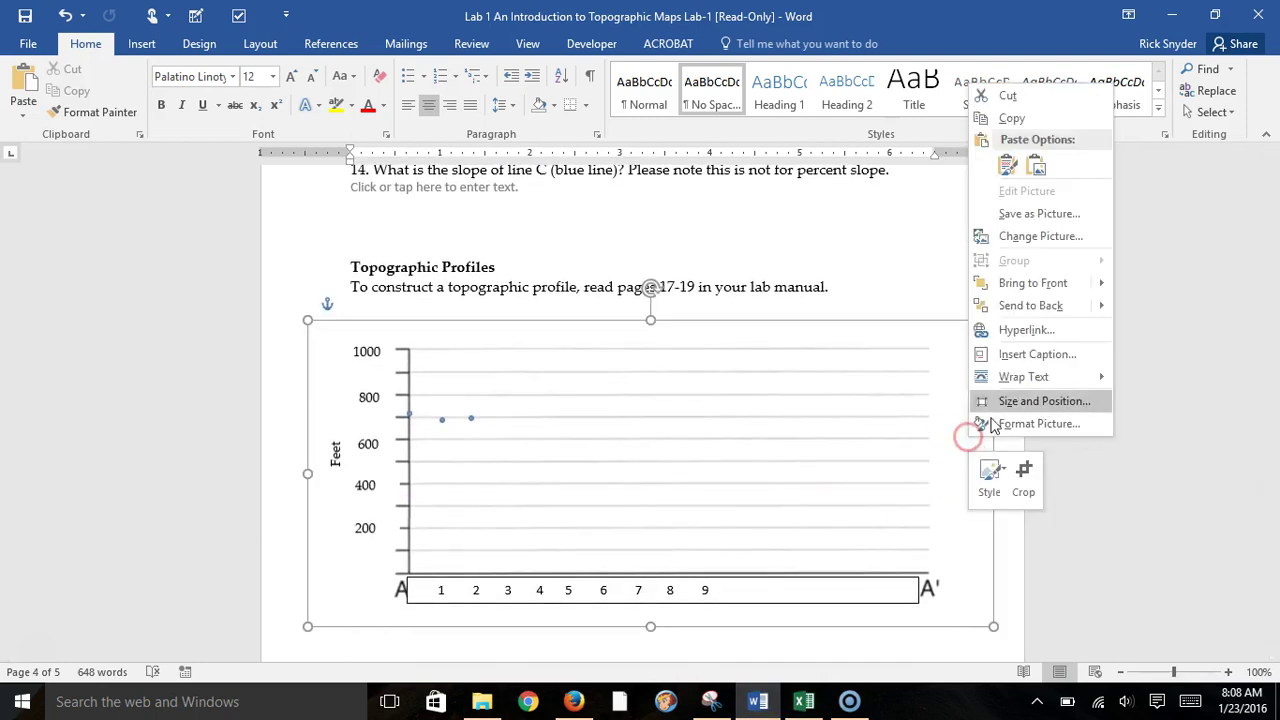
{"action": "left_click", "coordinate": [1005, 166]}
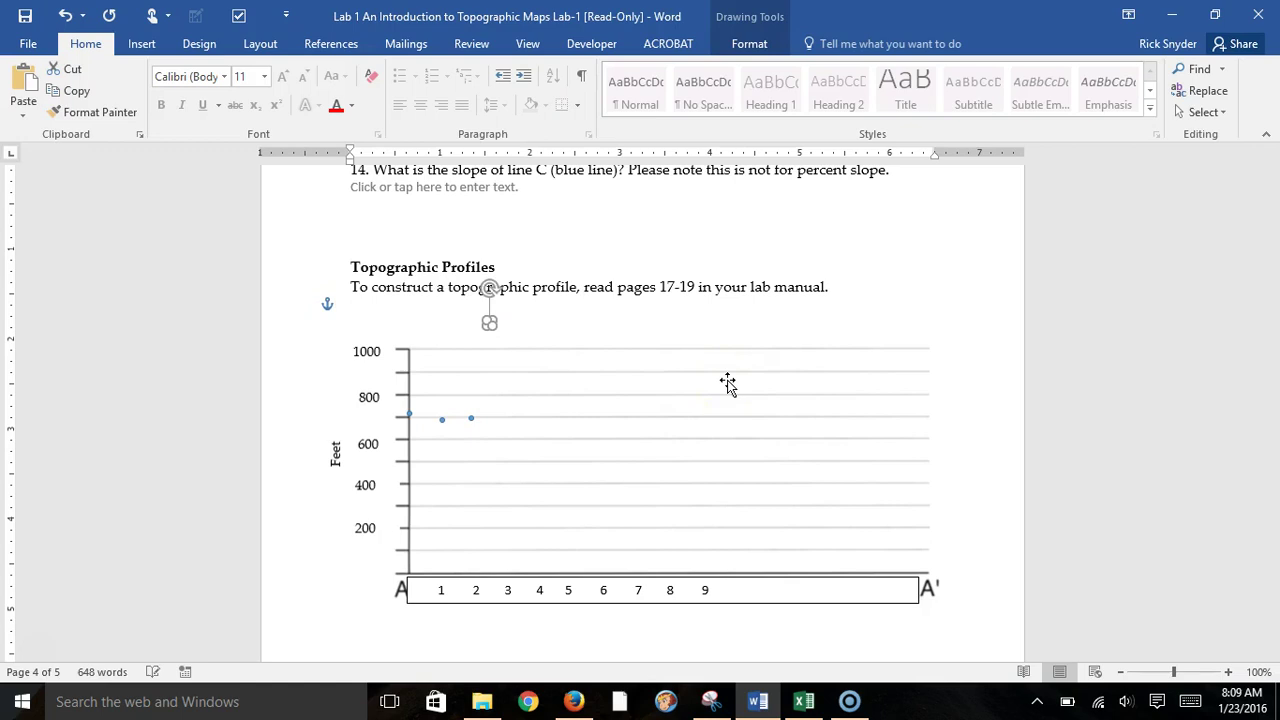
Step: Move the pasted dot down into the graph, roughly above the number 3 and just below the 800-foot gridline
{"action": "key", "text": "Down"}
{"action": "key", "text": "Down"}
{"action": "key", "text": "Down"}
{"action": "key", "text": "Down"}
{"action": "key", "text": "Down"}
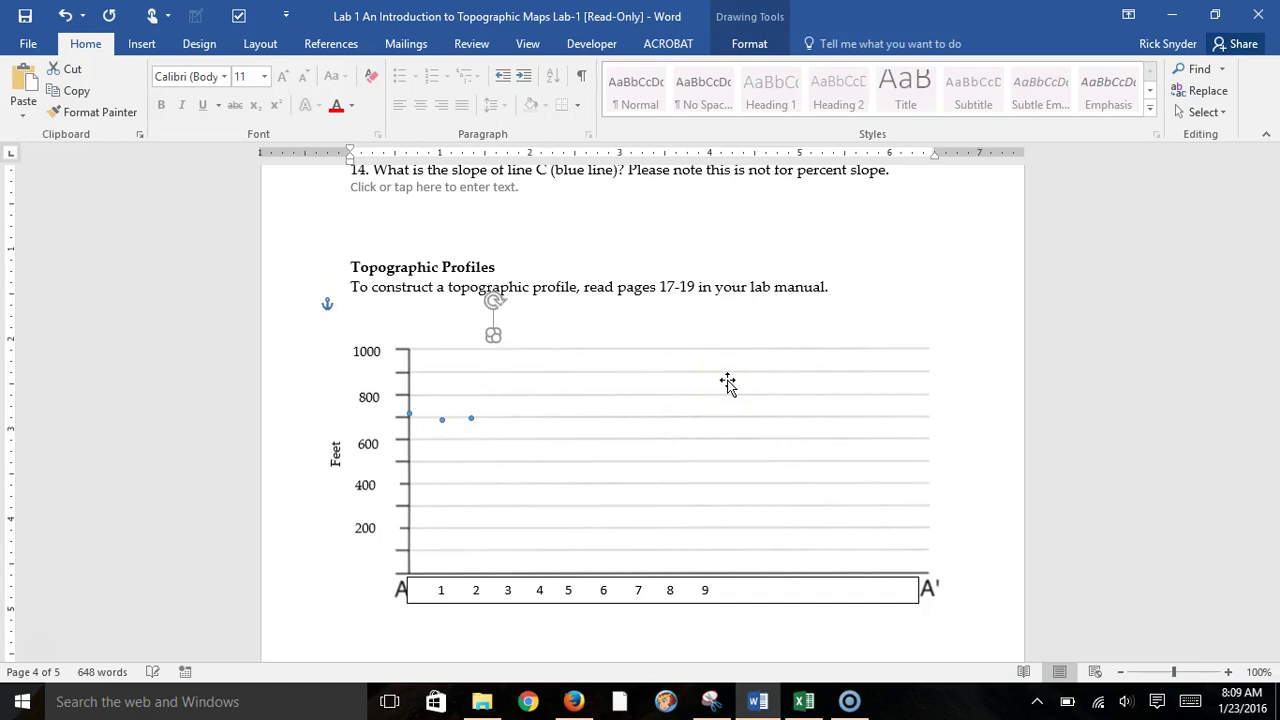
{"action": "key", "text": "Down"}
{"action": "key", "text": "Down"}
{"action": "key", "text": "Down"}
{"action": "key", "text": "Down"}
{"action": "key", "text": "Down"}
{"action": "key", "text": "Down"}
{"action": "key", "text": "Down"}
{"action": "key", "text": "Down"}
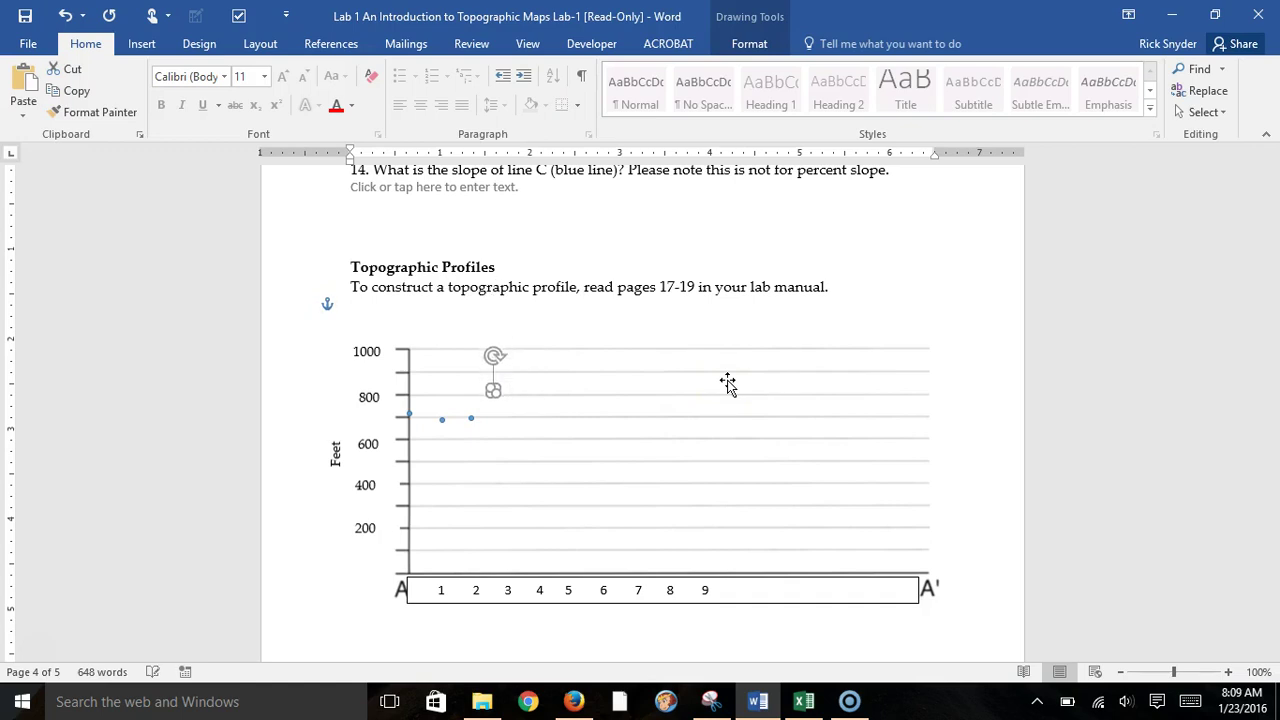
{"action": "key", "text": "Down"}
{"action": "key", "text": "Down"}
{"action": "key", "text": "Down"}
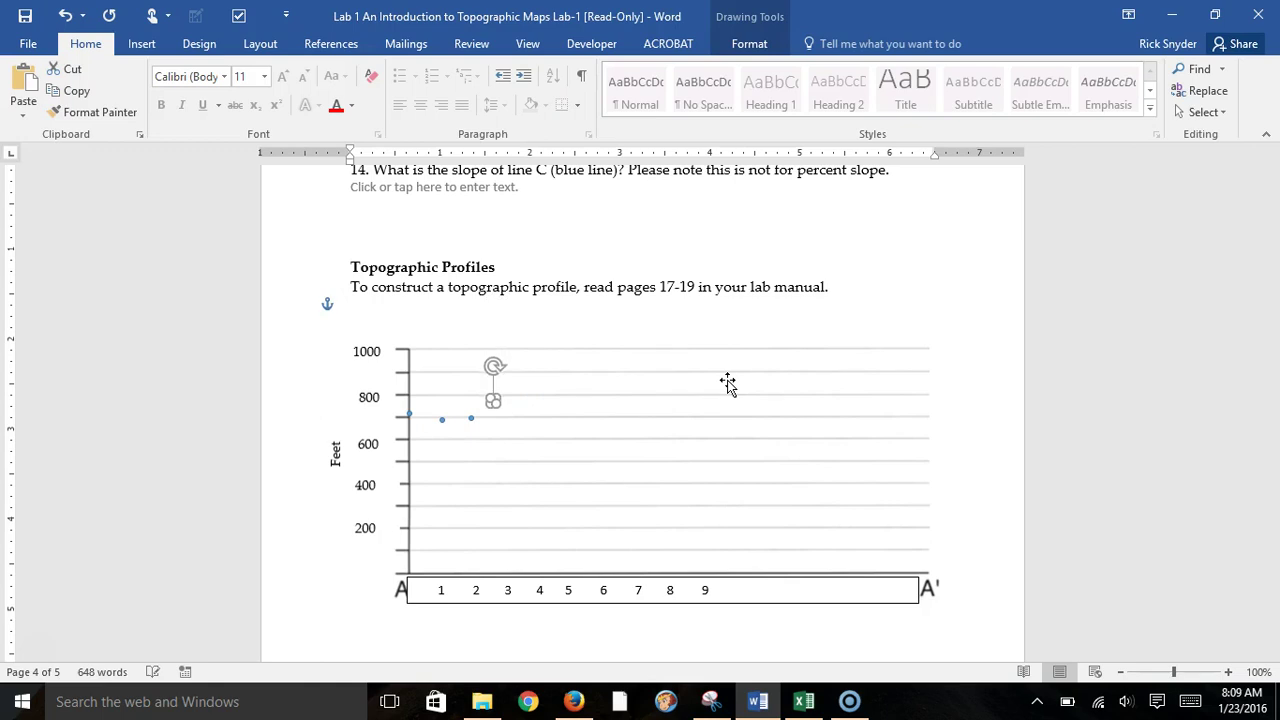
{"action": "key", "text": "Right"}
{"action": "key", "text": "Right"}
{"action": "left_click", "coordinate": [728, 383]}
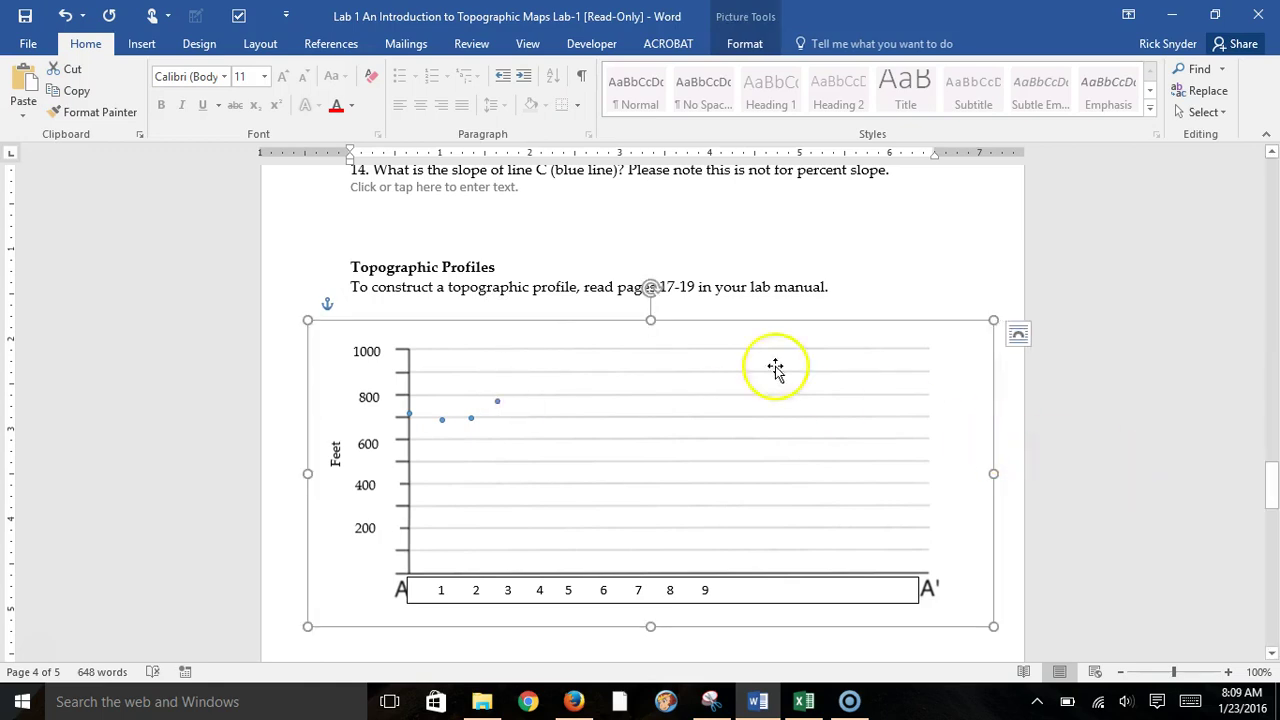
Step: Draw a curved line about 0.96" wide and 0.2" high connecting the four elevation dots, from the vertical axis to the last dot
{"action": "left_click", "coordinate": [141, 44]}
{"action": "left_click", "coordinate": [257, 105]}
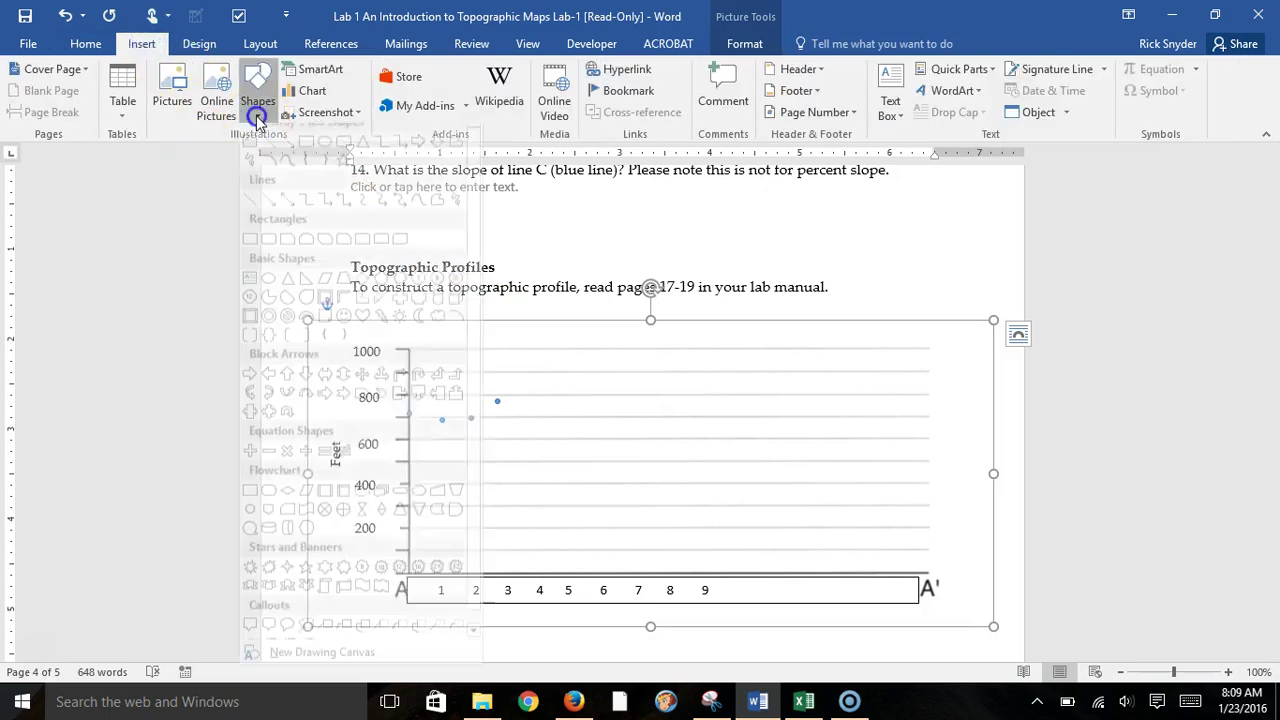
{"action": "left_click", "coordinate": [251, 172]}
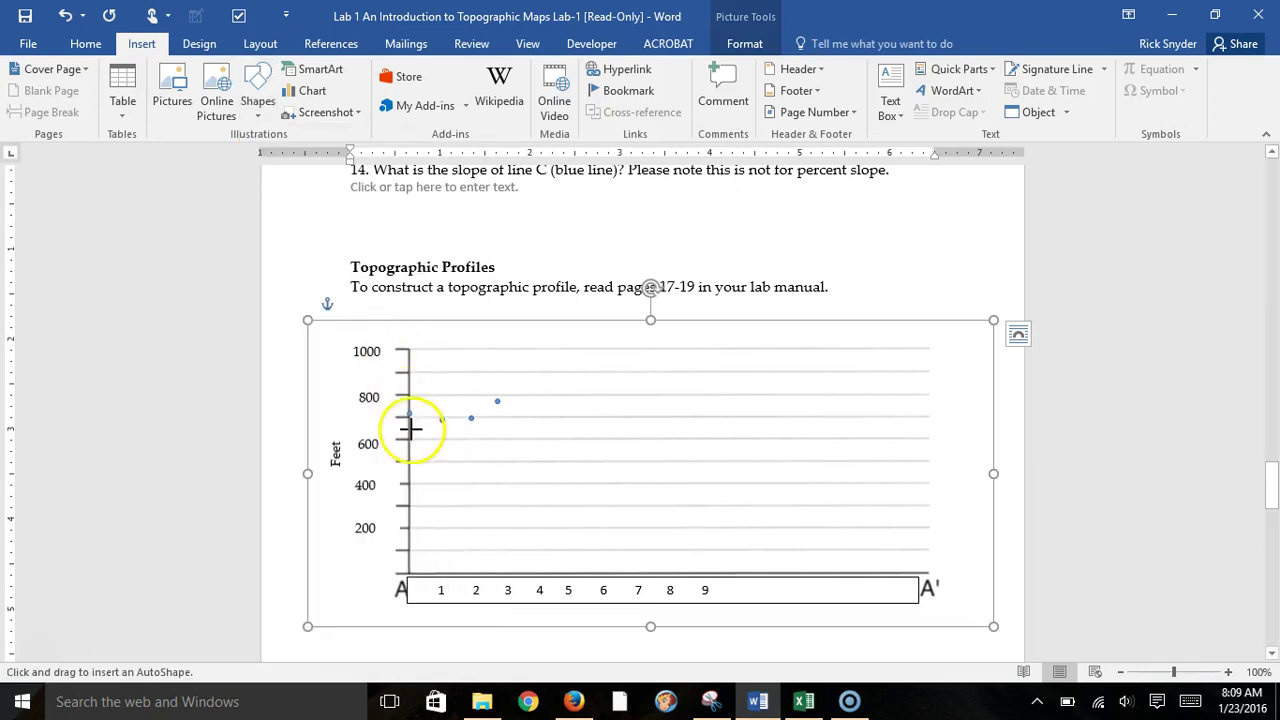
{"action": "mouse_move", "coordinate": [409, 411]}
{"action": "left_mouse_down"}
{"action": "mouse_move", "coordinate": [468, 420]}
{"action": "mouse_move", "coordinate": [497, 403]}
{"action": "left_mouse_up"}
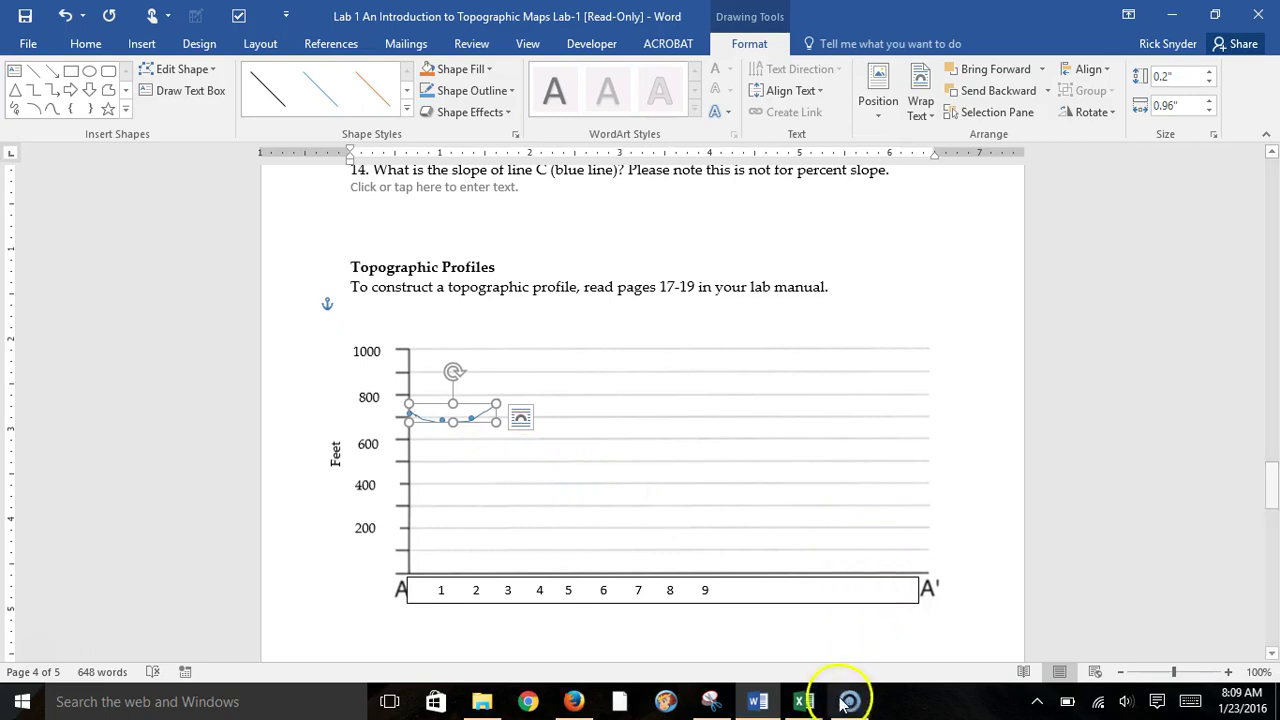
Step: Go back to the contour map and shift the black scale line a fourth length along A-A' toward A'
{"action": "scroll", "coordinate": [805, 532], "scroll_direction": "down", "scroll_amount": 15}
{"action": "scroll", "coordinate": [800, 525], "scroll_direction": "up", "scroll_amount": 15}
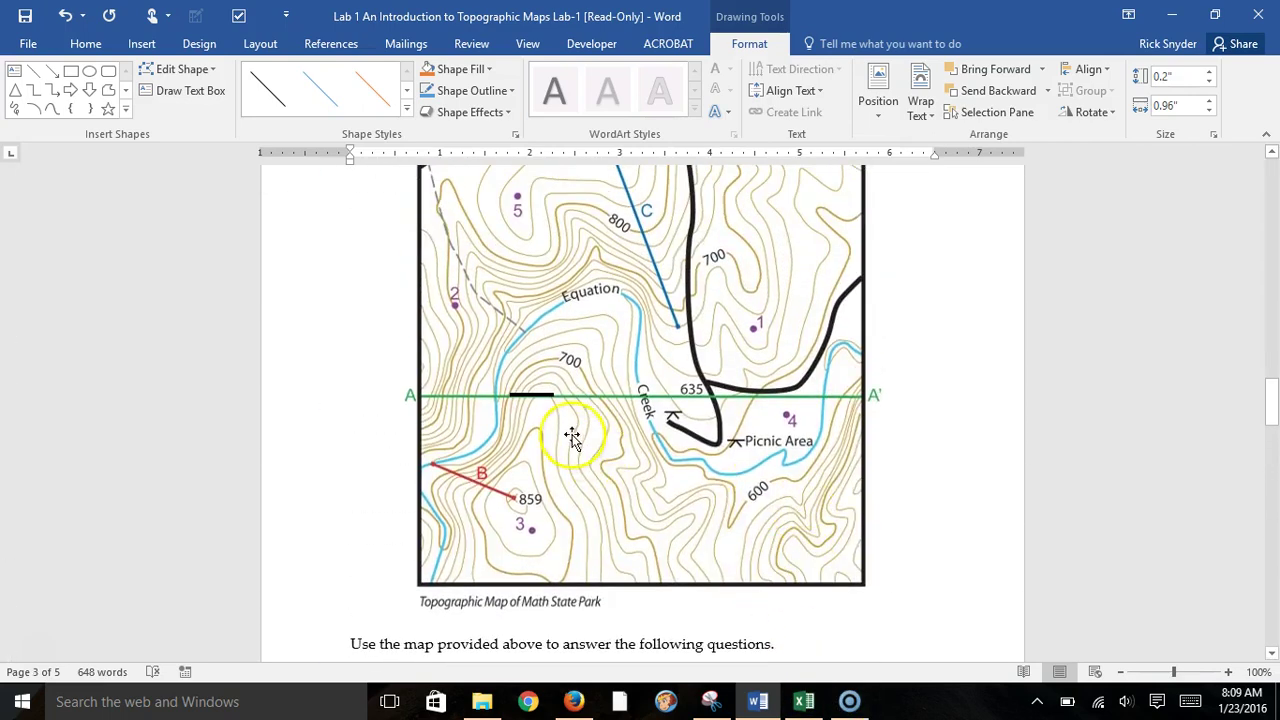
{"action": "left_click", "coordinate": [531, 396]}
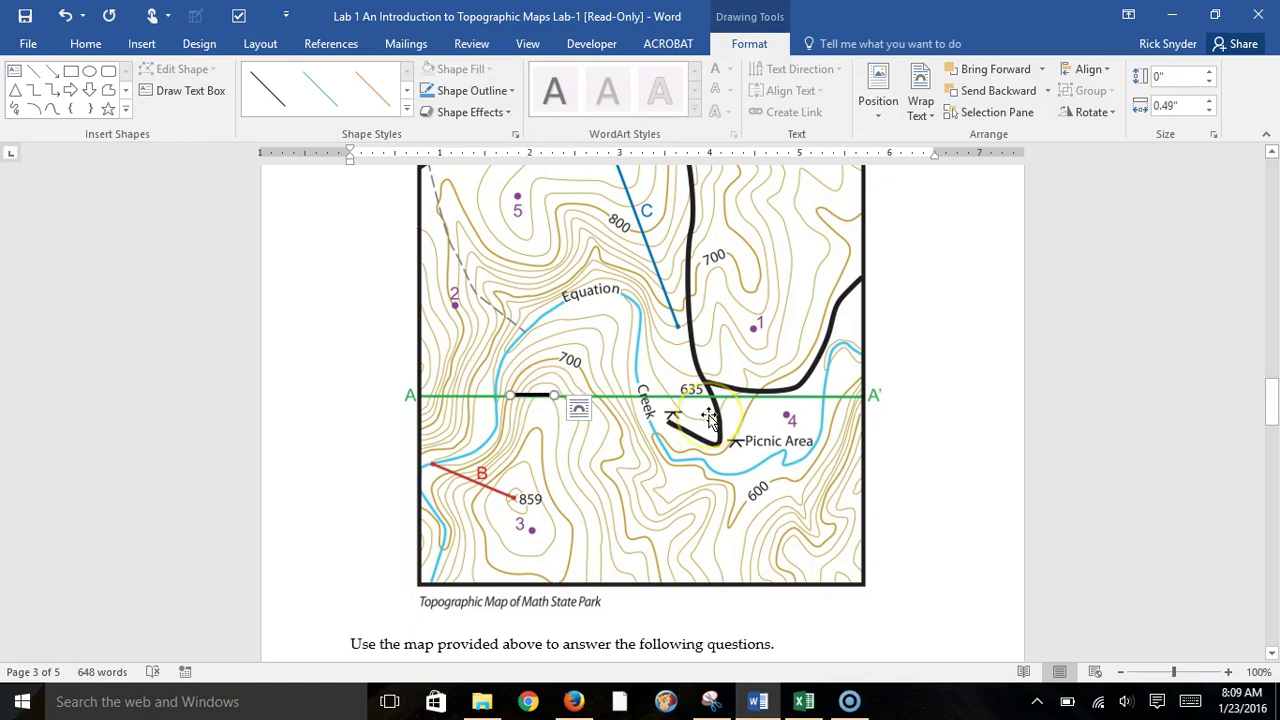
{"action": "key", "text": "Right"}
{"action": "key", "text": "Right"}
{"action": "key", "text": "Right"}
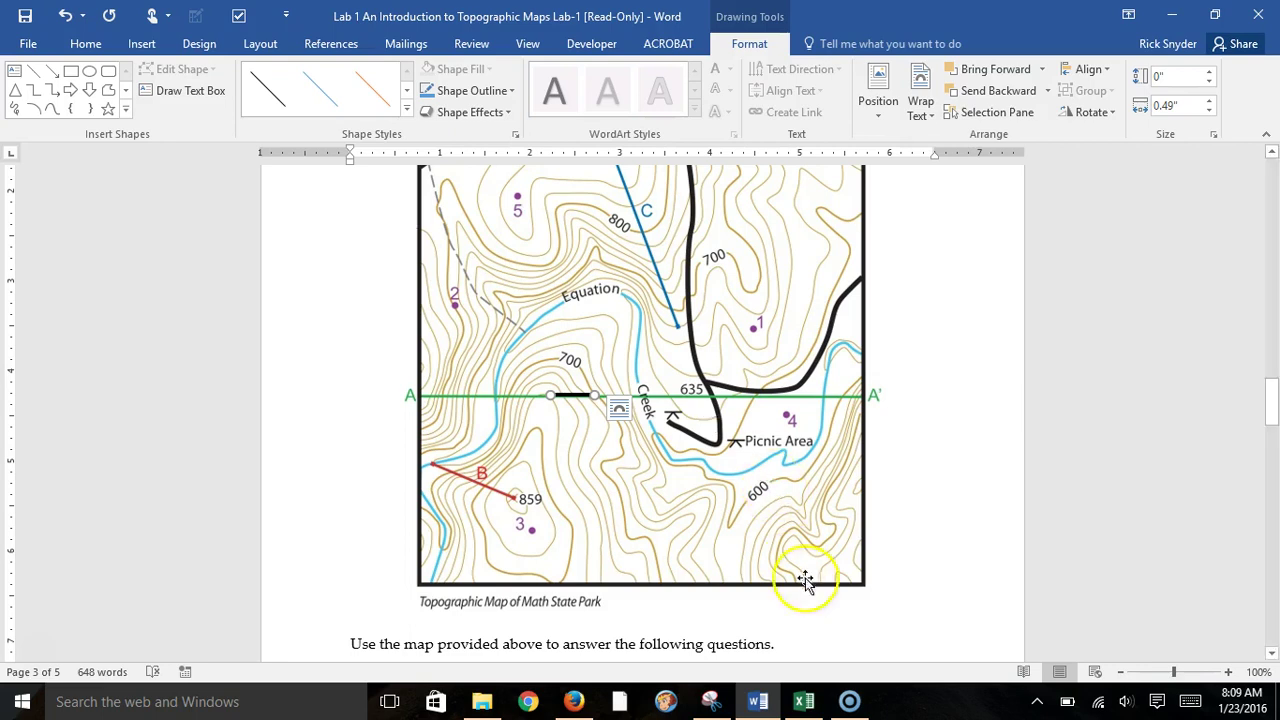
Step: Delete the numbered text box under the graph's horizontal axis and the curved line connecting the dots
{"action": "mouse_move", "coordinate": [757, 700]}
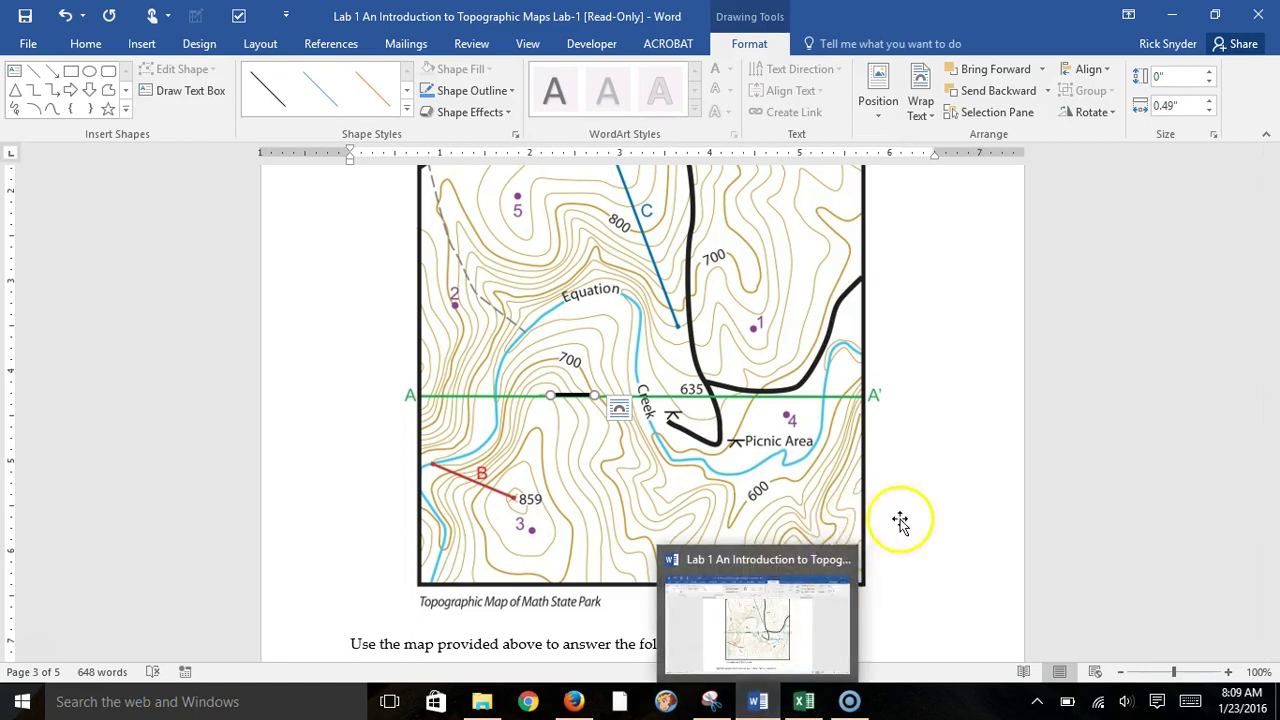
{"action": "scroll", "coordinate": [900, 443], "scroll_direction": "down", "scroll_amount": 15}
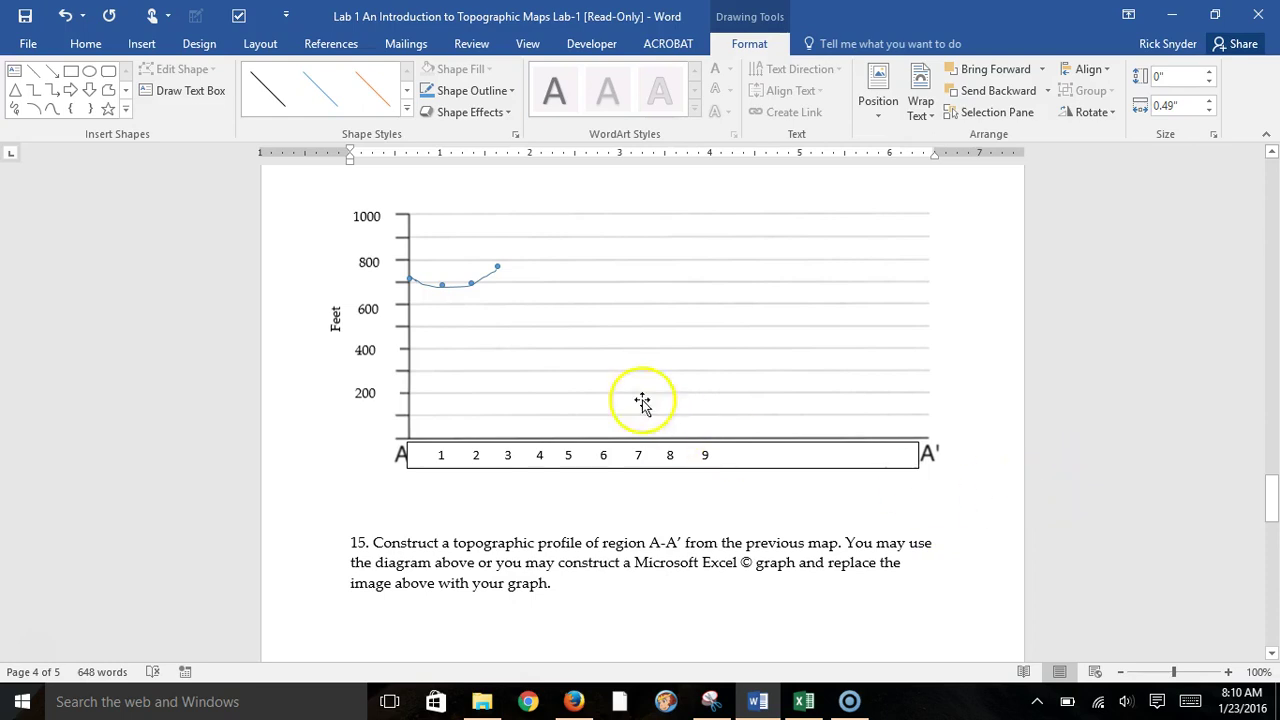
{"action": "left_click", "coordinate": [593, 437]}
{"action": "key", "text": "Delete"}
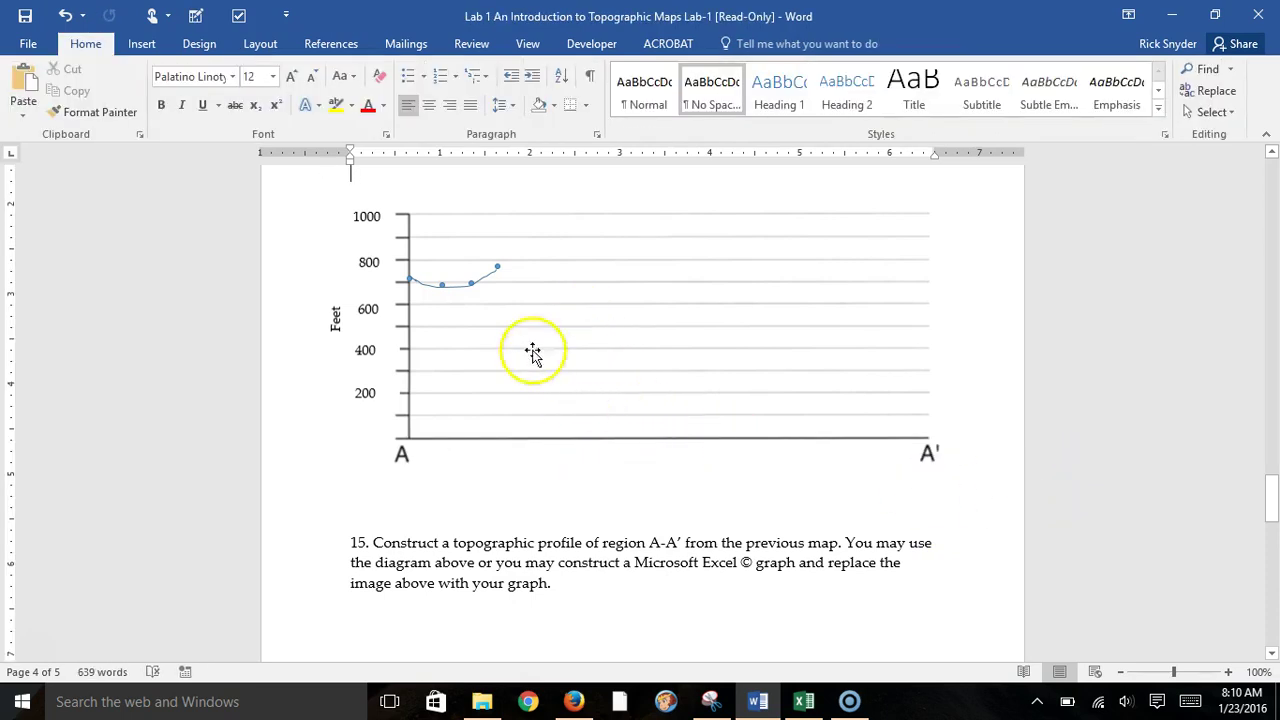
{"action": "left_click", "coordinate": [477, 281]}
{"action": "key", "text": "Delete"}
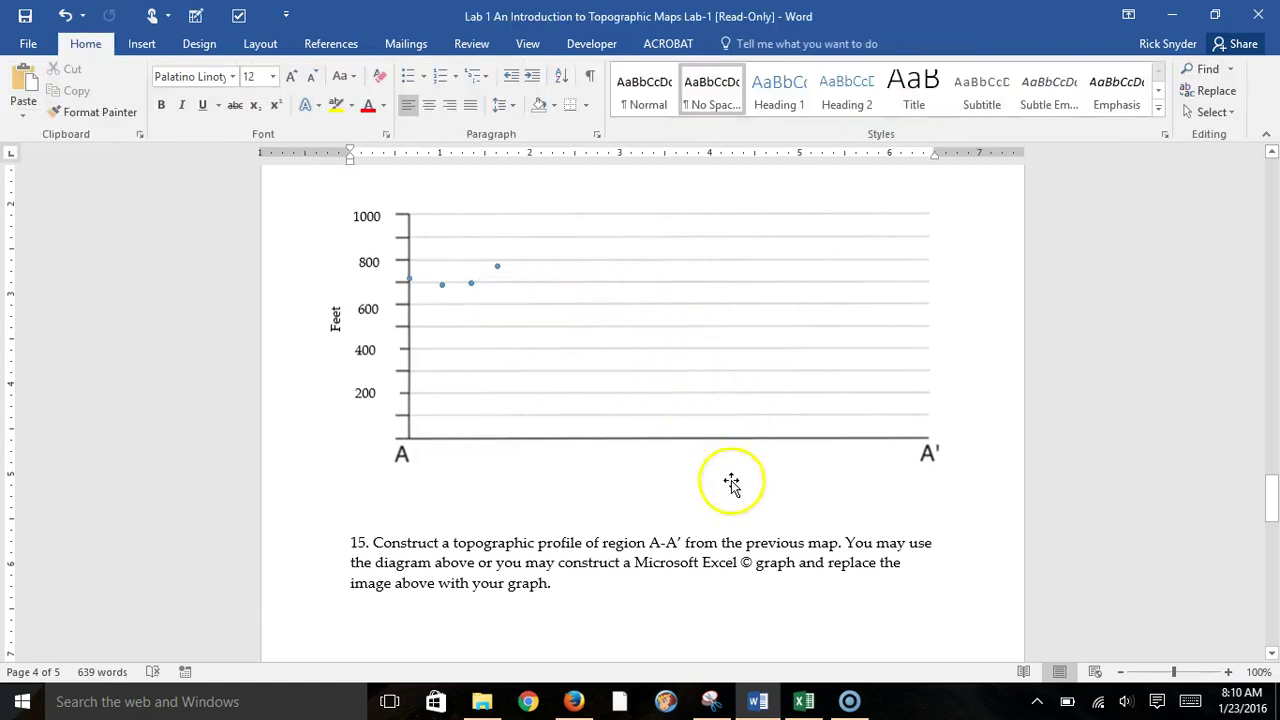
Step: Switch to Excel and create a blank workbook
{"action": "left_click", "coordinate": [805, 702]}
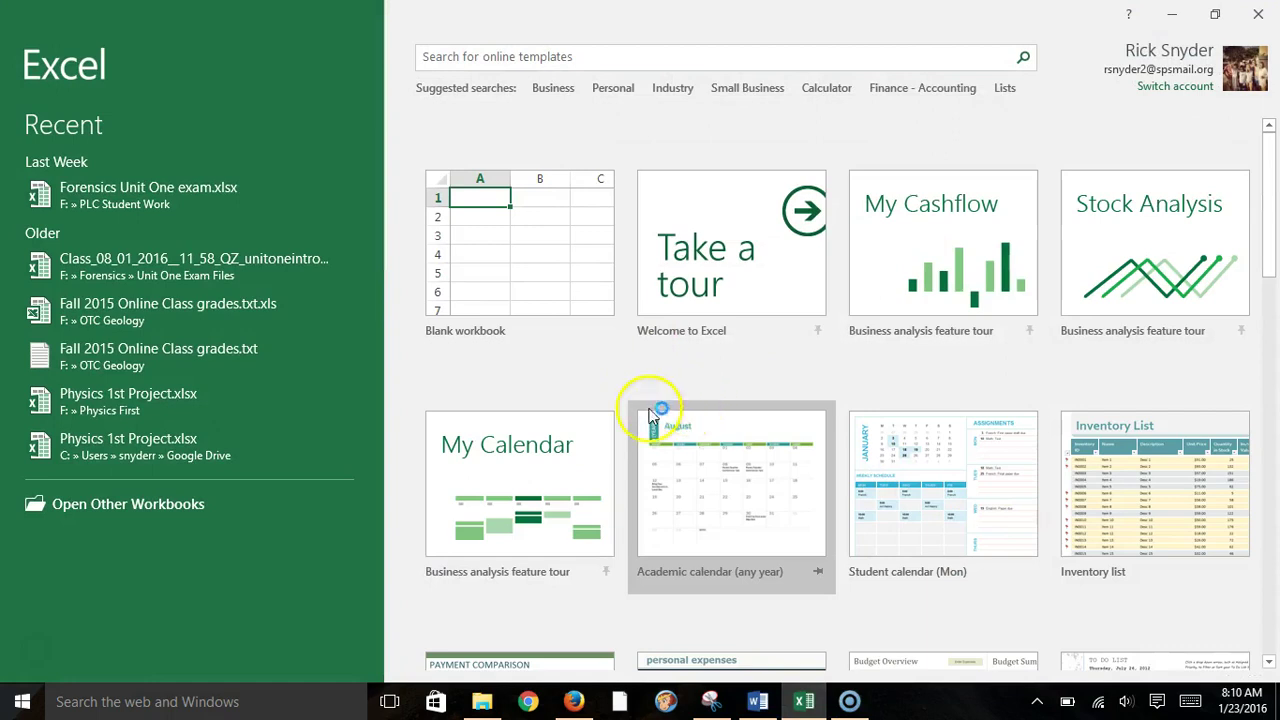
{"action": "left_click", "coordinate": [494, 274]}
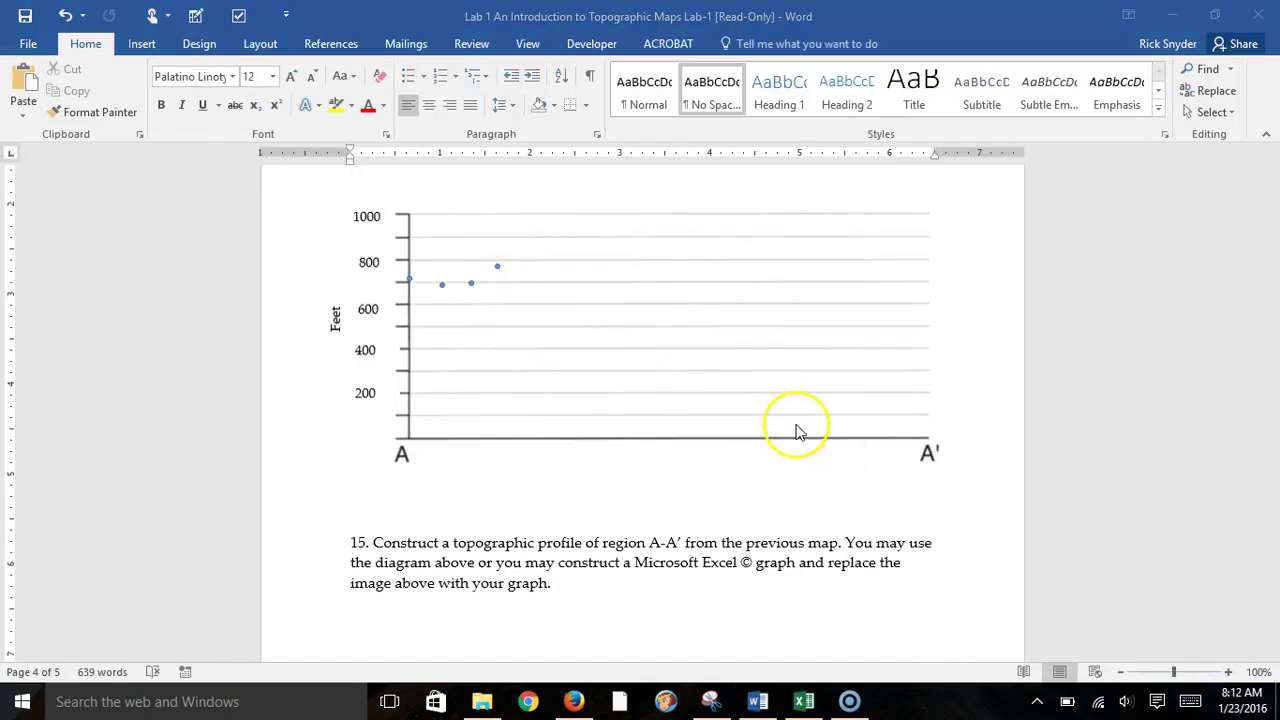
Step: Check the black line's position on the A-A' map, then switch to Excel and enter elevation 780 for distance 4
{"action": "scroll", "coordinate": [805, 441], "scroll_direction": "up", "scroll_amount": 15}
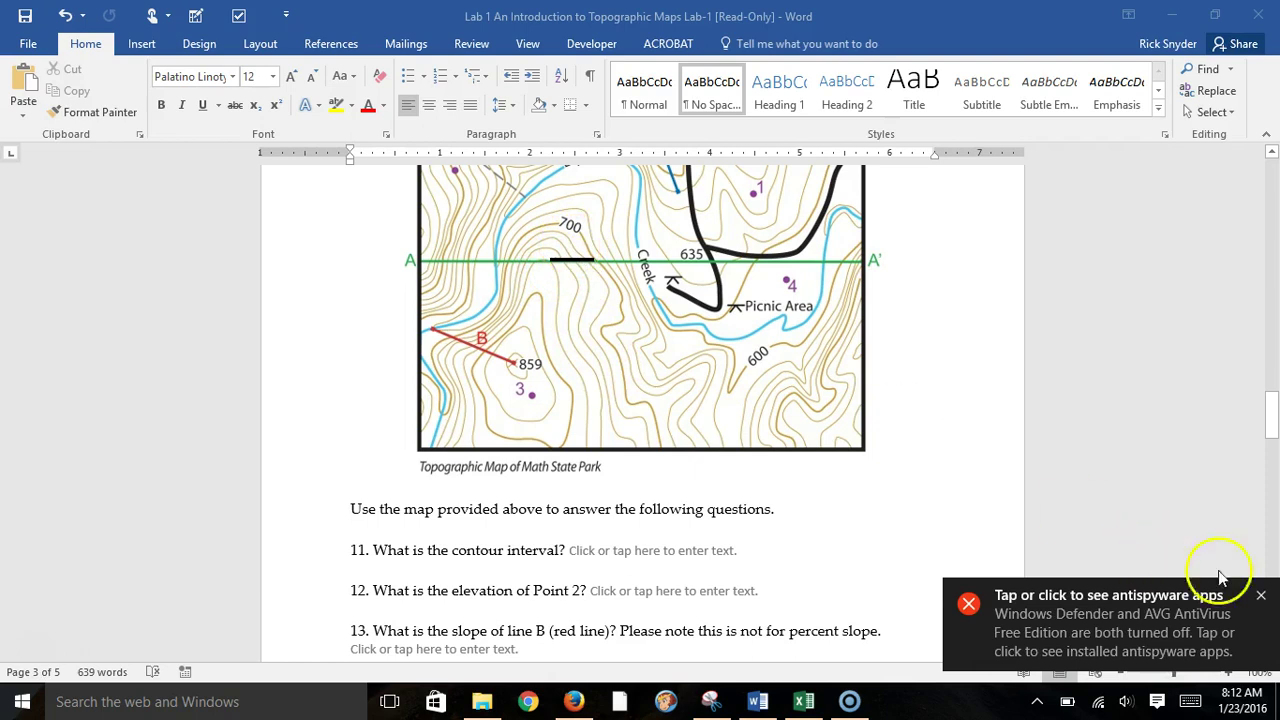
{"action": "left_click", "coordinate": [1260, 596]}
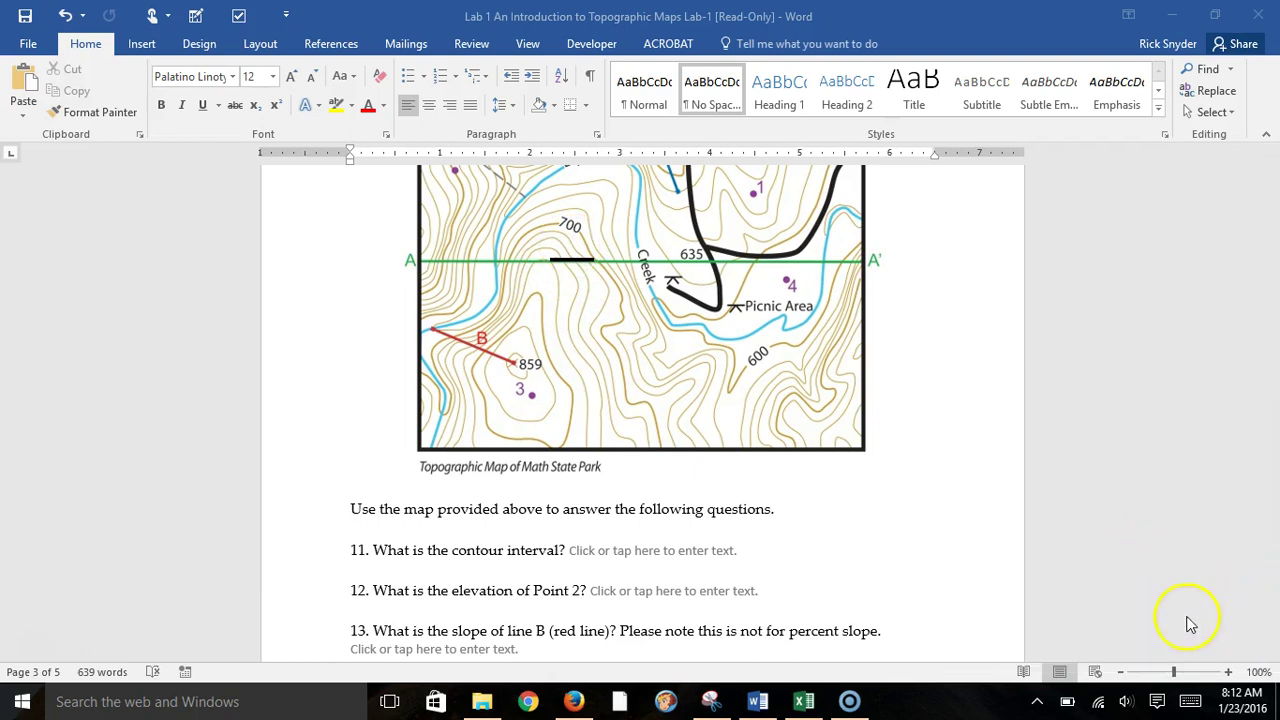
{"action": "left_click", "coordinate": [1129, 487]}
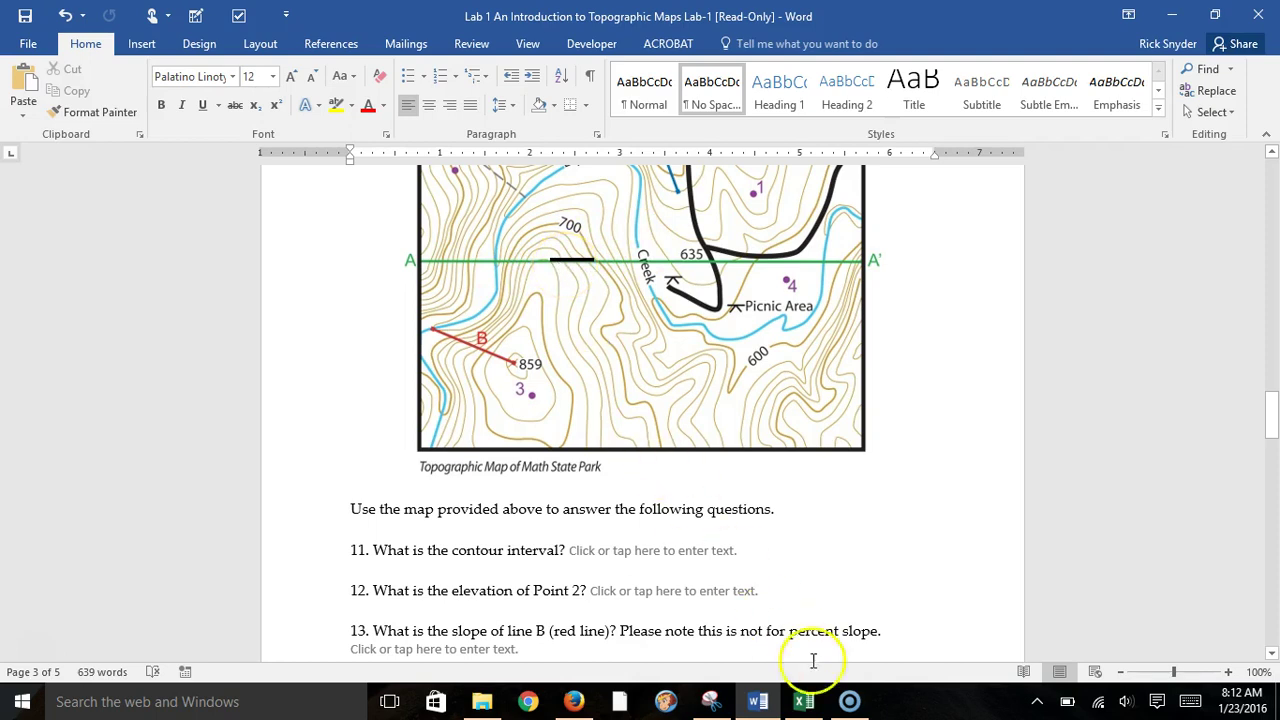
{"action": "left_click", "coordinate": [804, 701]}
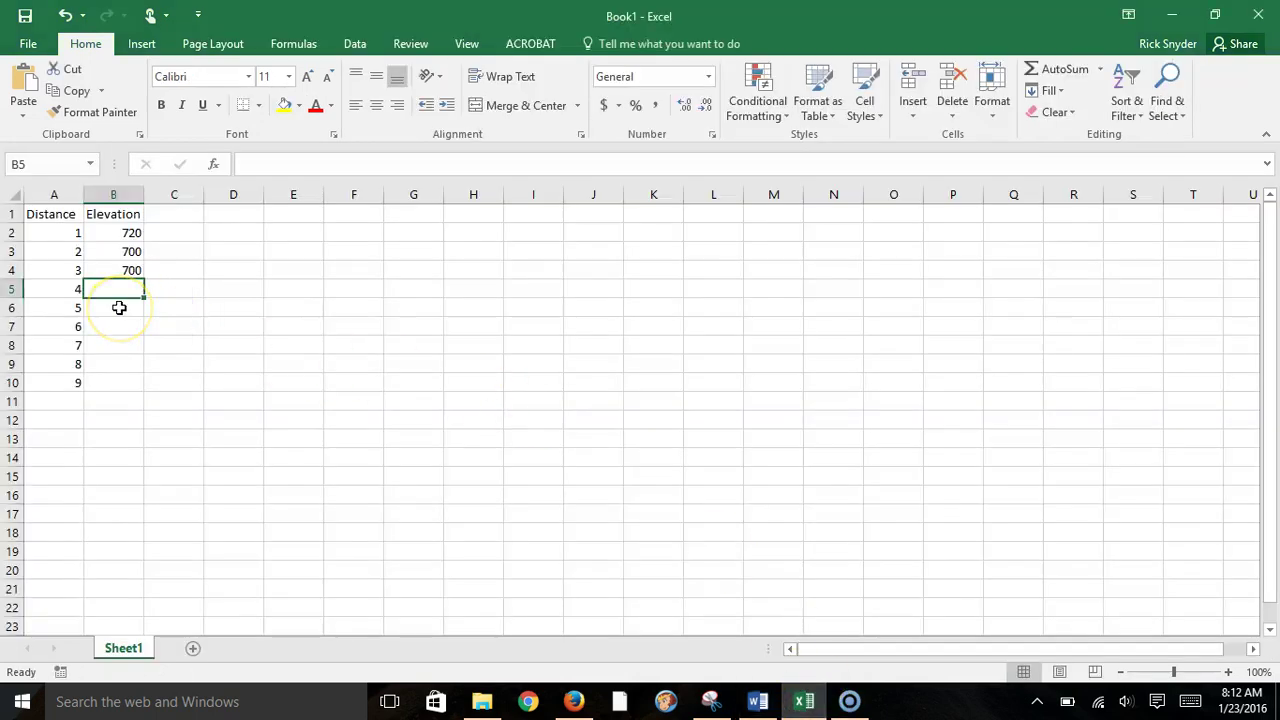
{"action": "type", "text": "780"}
{"action": "key", "text": "Return"}
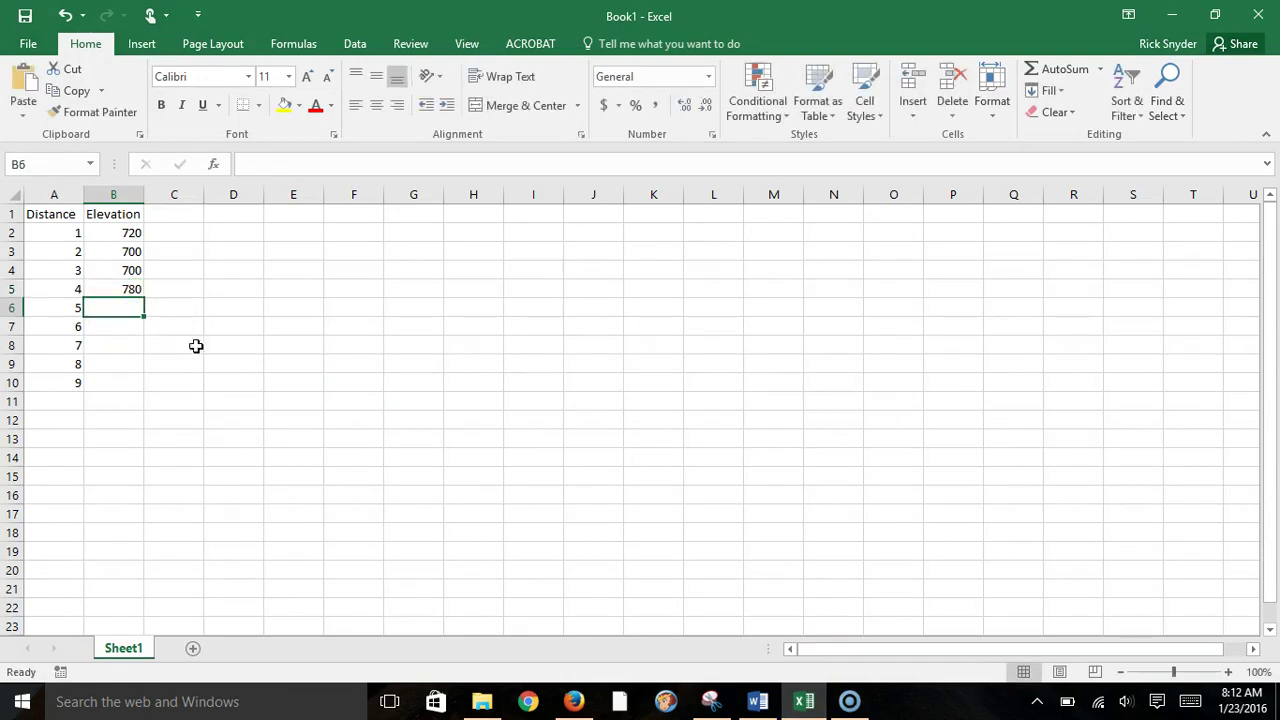
Step: Return to the contour map in Word and nudge the black scale line slightly along A-A' toward A'
{"action": "left_click", "coordinate": [758, 701]}
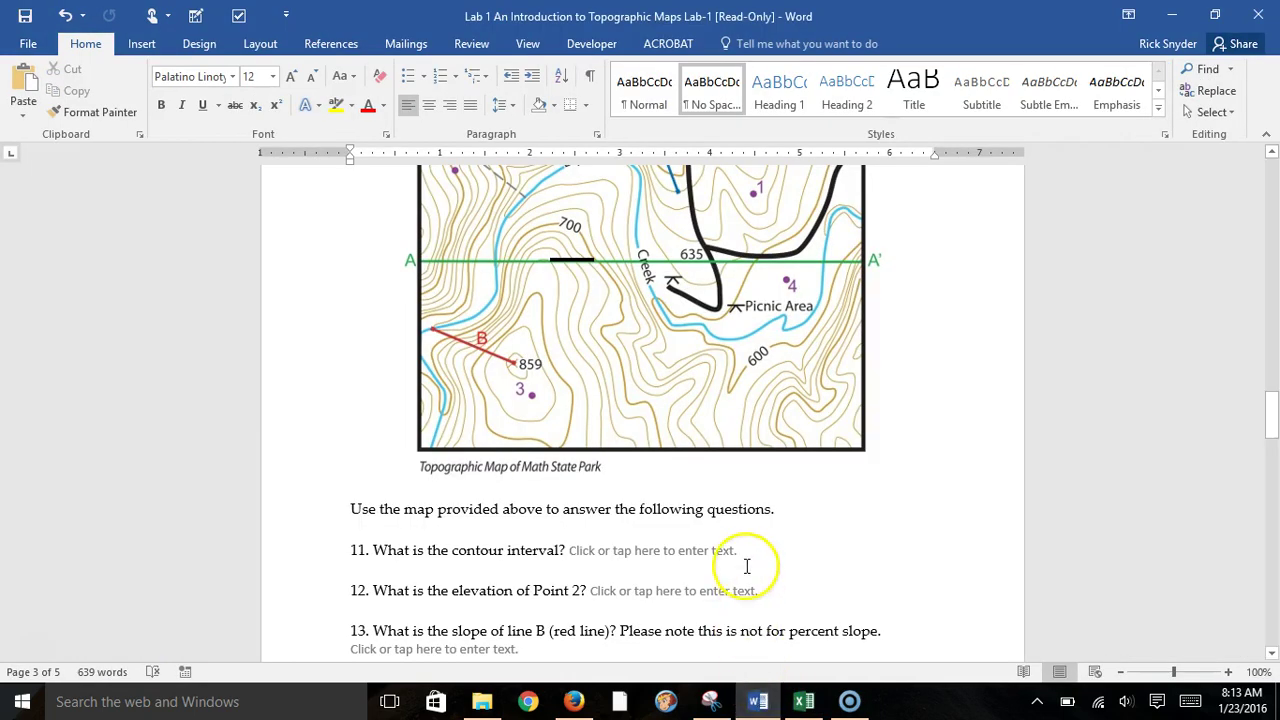
{"action": "scroll", "coordinate": [746, 566], "scroll_direction": "down", "scroll_amount": 10}
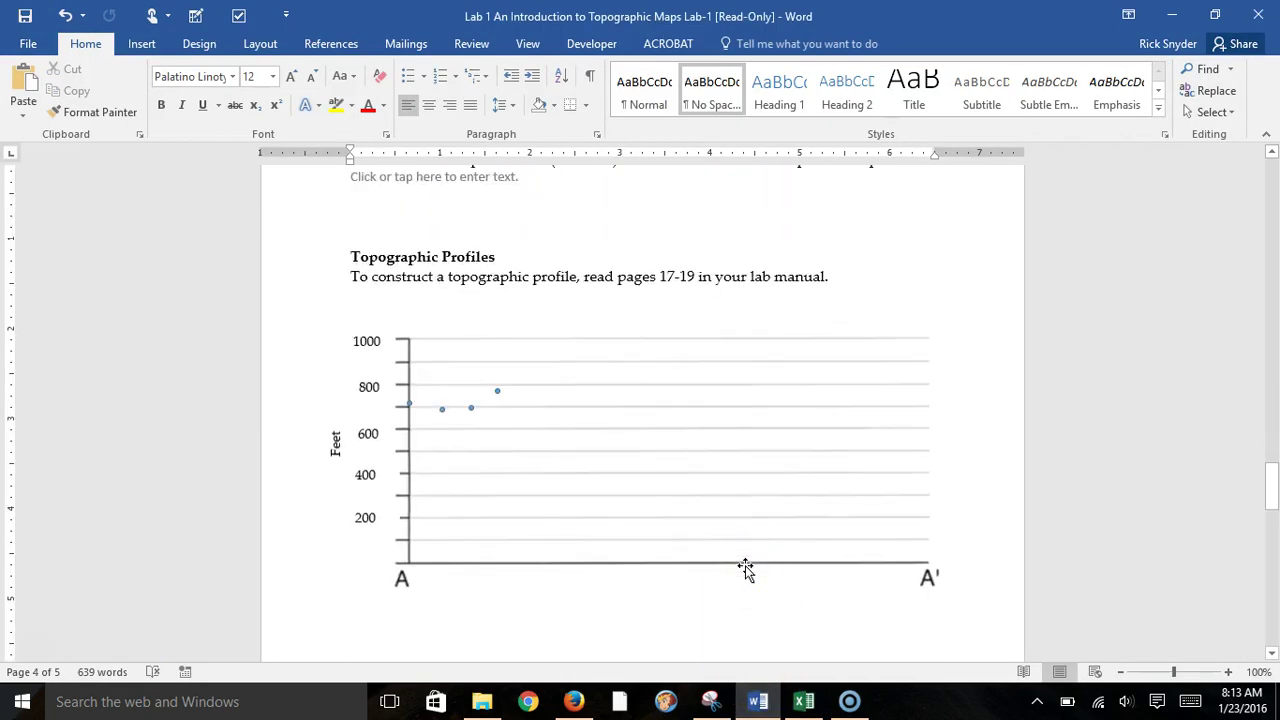
{"action": "scroll", "coordinate": [746, 568], "scroll_direction": "up", "scroll_amount": 10}
{"action": "left_click", "coordinate": [590, 394]}
{"action": "key", "text": "Right"}
{"action": "key", "text": "Right"}
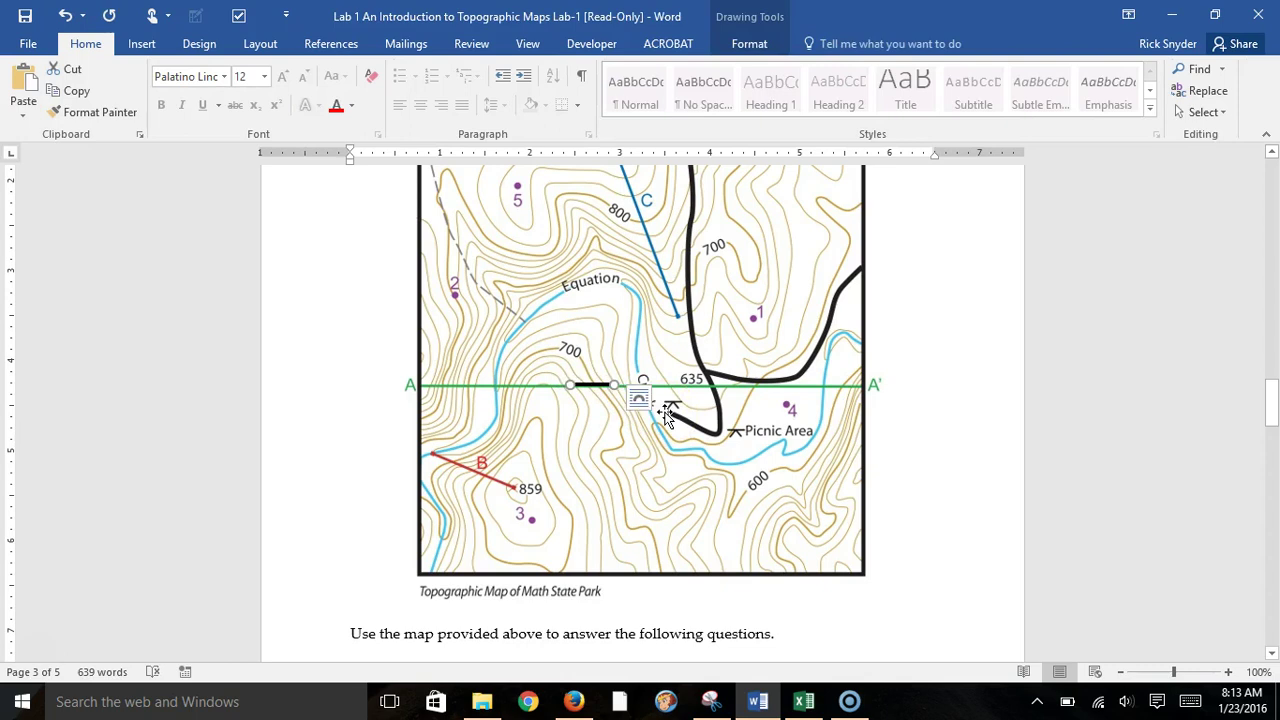
{"action": "key", "text": "Right"}
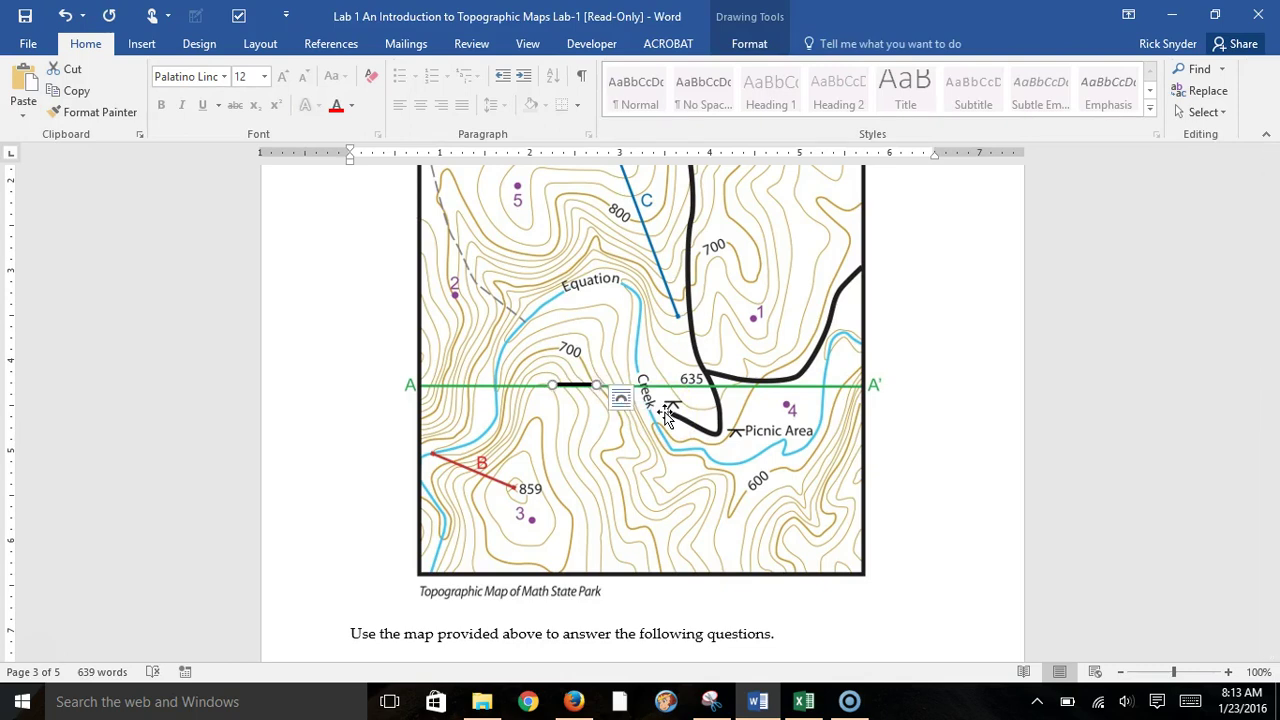
Step: Switch to Excel and enter elevation 700 for distance 5
{"action": "left_click", "coordinate": [804, 701]}
{"action": "type", "text": "700"}
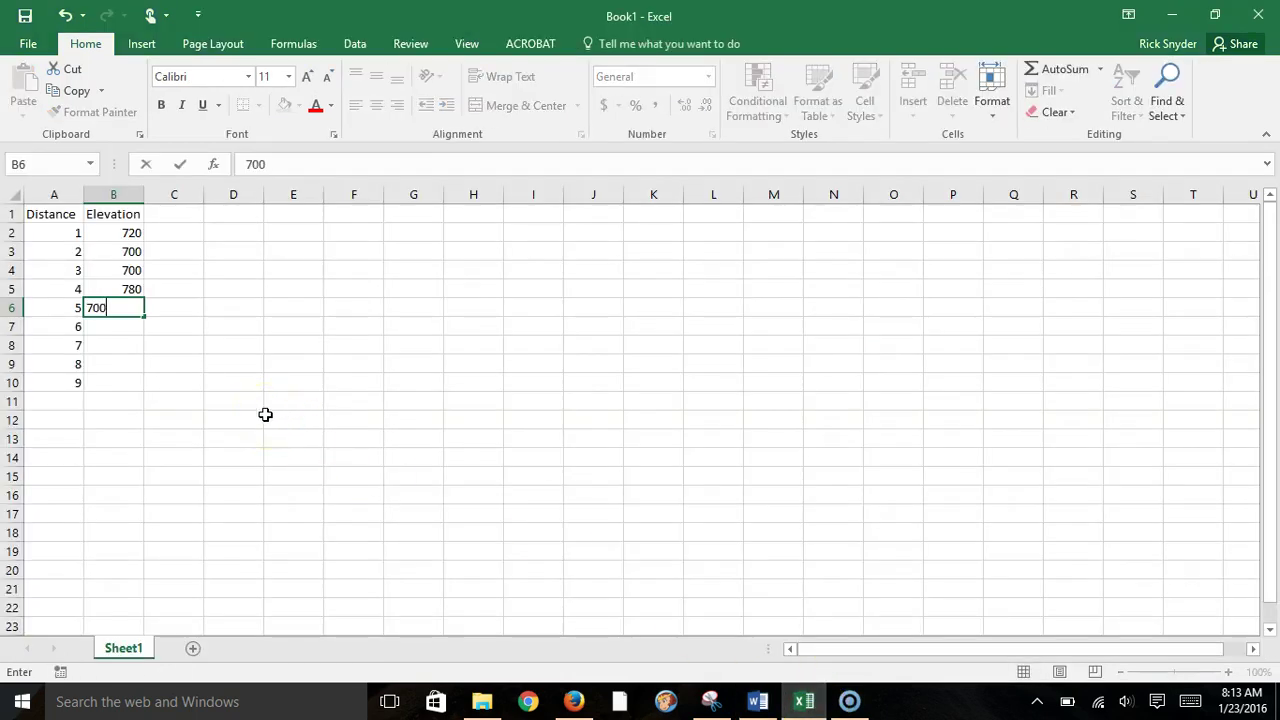
{"action": "key", "text": "Return"}
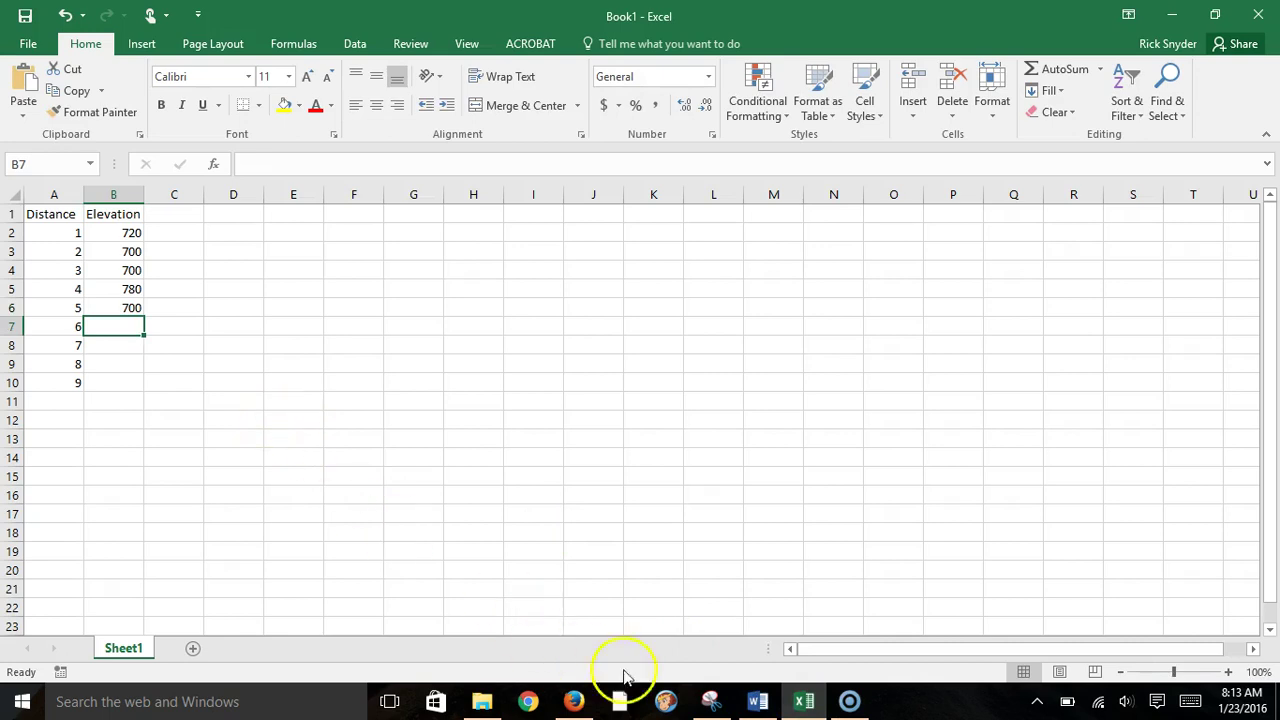
Step: Return to the Word map and shift the black scale line one length along A-A' to the creek
{"action": "left_click", "coordinate": [757, 701]}
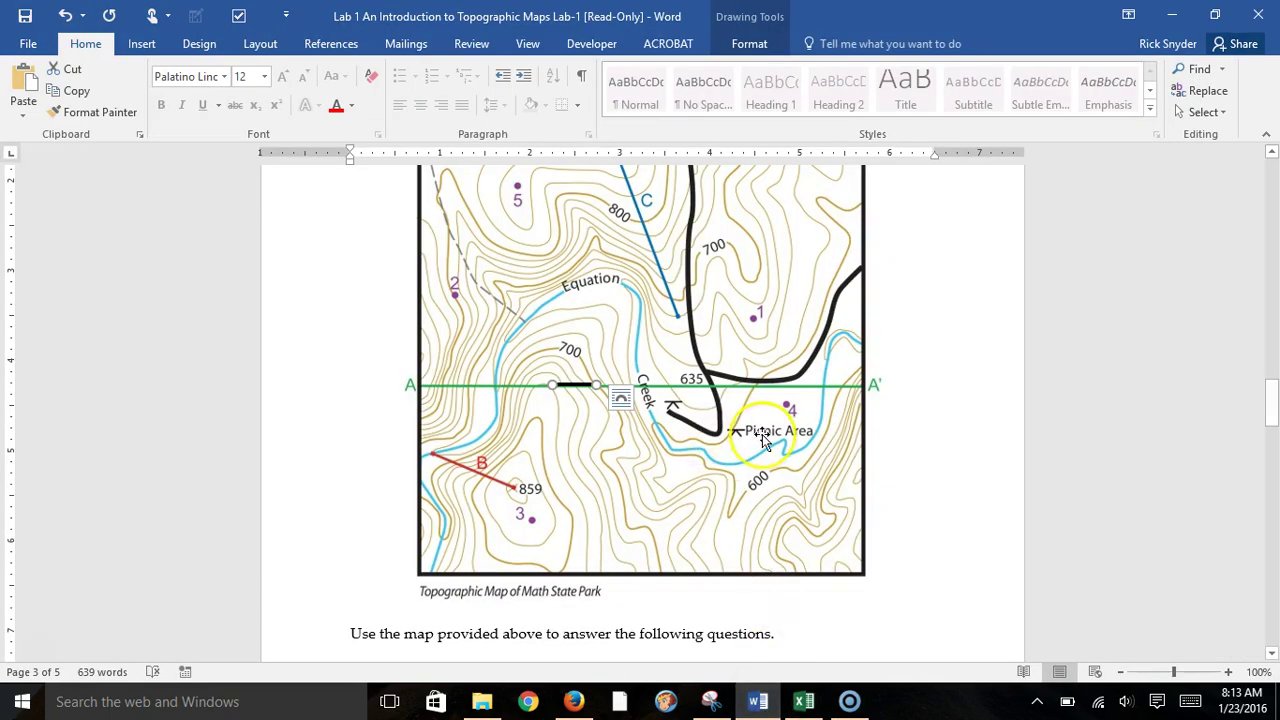
{"action": "key", "text": "Right"}
{"action": "key", "text": "Right"}
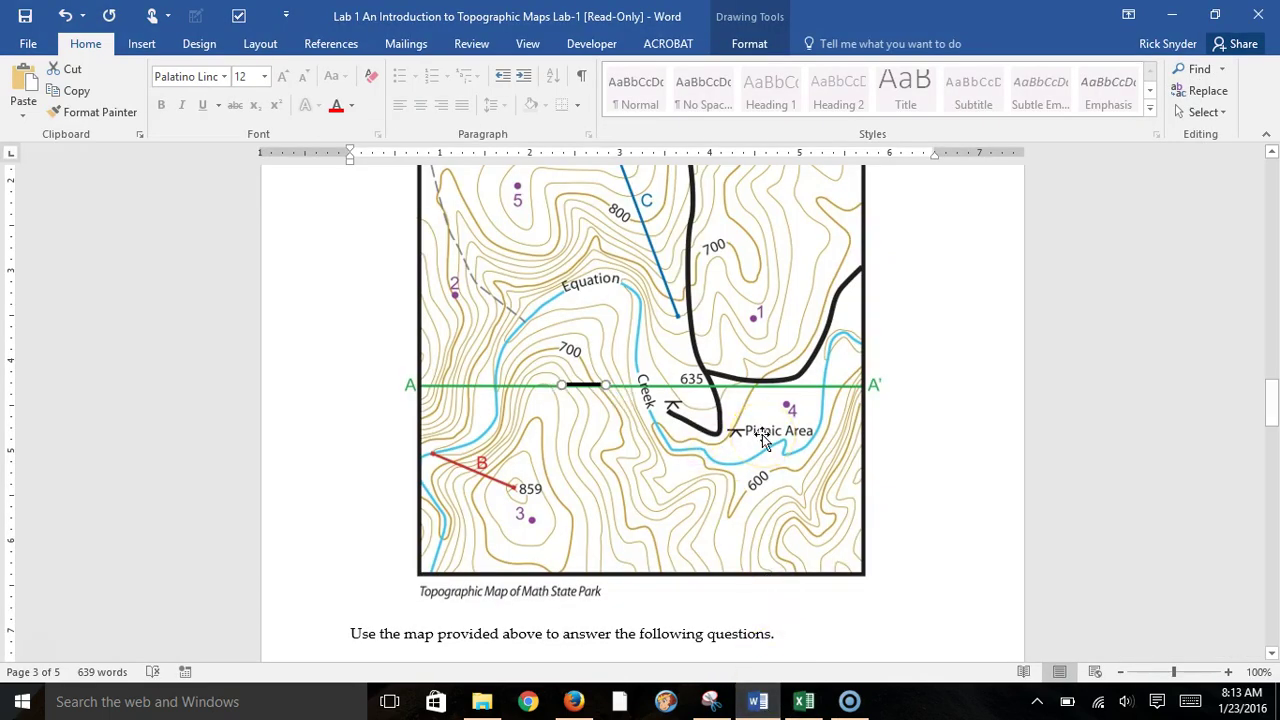
{"action": "key", "text": "Right"}
{"action": "key", "text": "Right"}
{"action": "key", "text": "Right"}
{"action": "key", "text": "Right"}
{"action": "key", "text": "Right"}
{"action": "key", "text": "Right"}
{"action": "key", "text": "Right"}
{"action": "key", "text": "Right"}
{"action": "key", "text": "Right"}
{"action": "key", "text": "Right"}
{"action": "key", "text": "Right"}
{"action": "key", "text": "Right"}
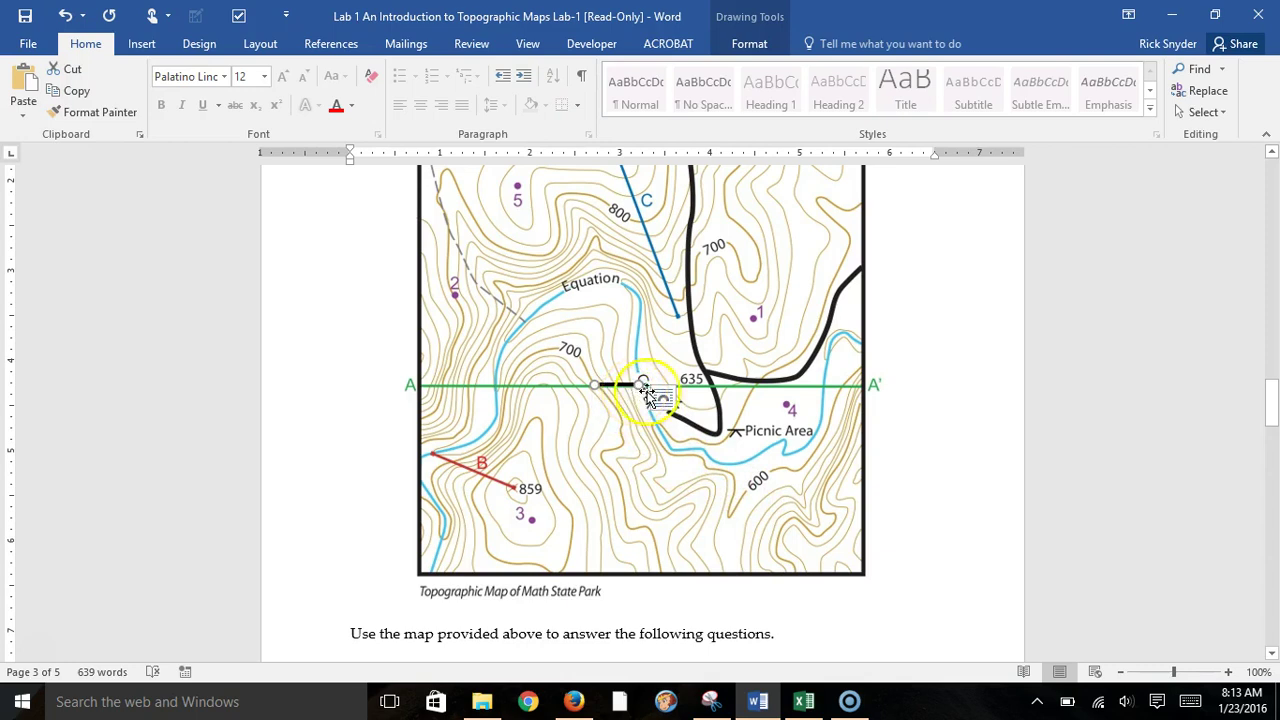
Step: Switch to Excel and enter elevation 600 for distance 6
{"action": "left_click", "coordinate": [805, 701]}
{"action": "type", "text": "6"}
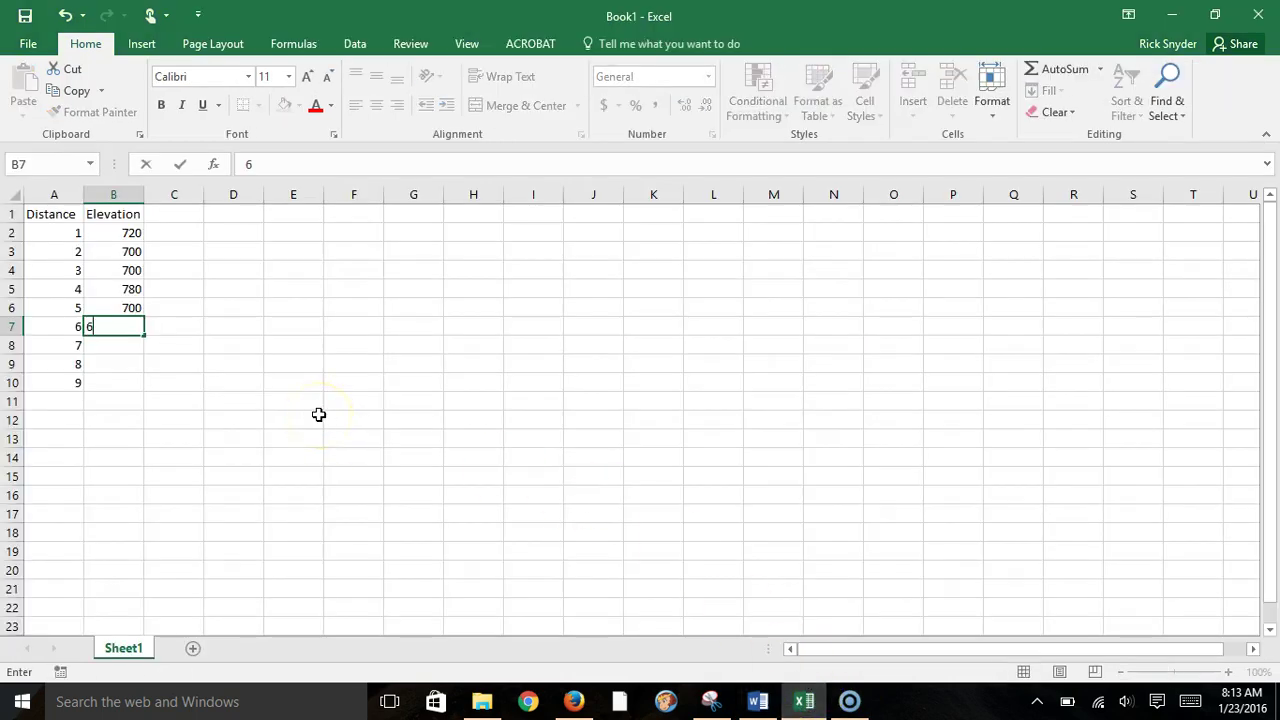
{"action": "type", "text": "00"}
Step: Go back to the Word map and move the black scale line one length past the creek, ending near the 635 label
{"action": "left_click", "coordinate": [758, 701]}
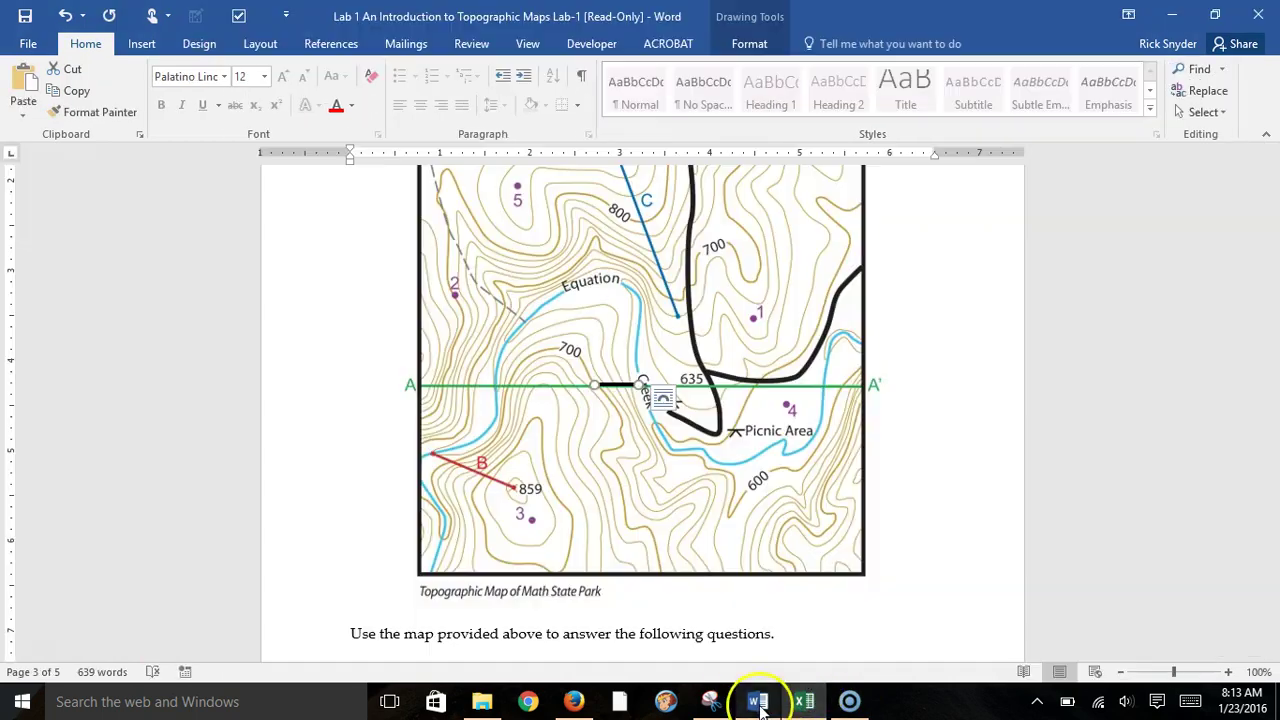
{"action": "key", "text": "Right"}
{"action": "key", "text": "Right"}
{"action": "key", "text": "Right"}
{"action": "key", "text": "Right"}
{"action": "key", "text": "Right"}
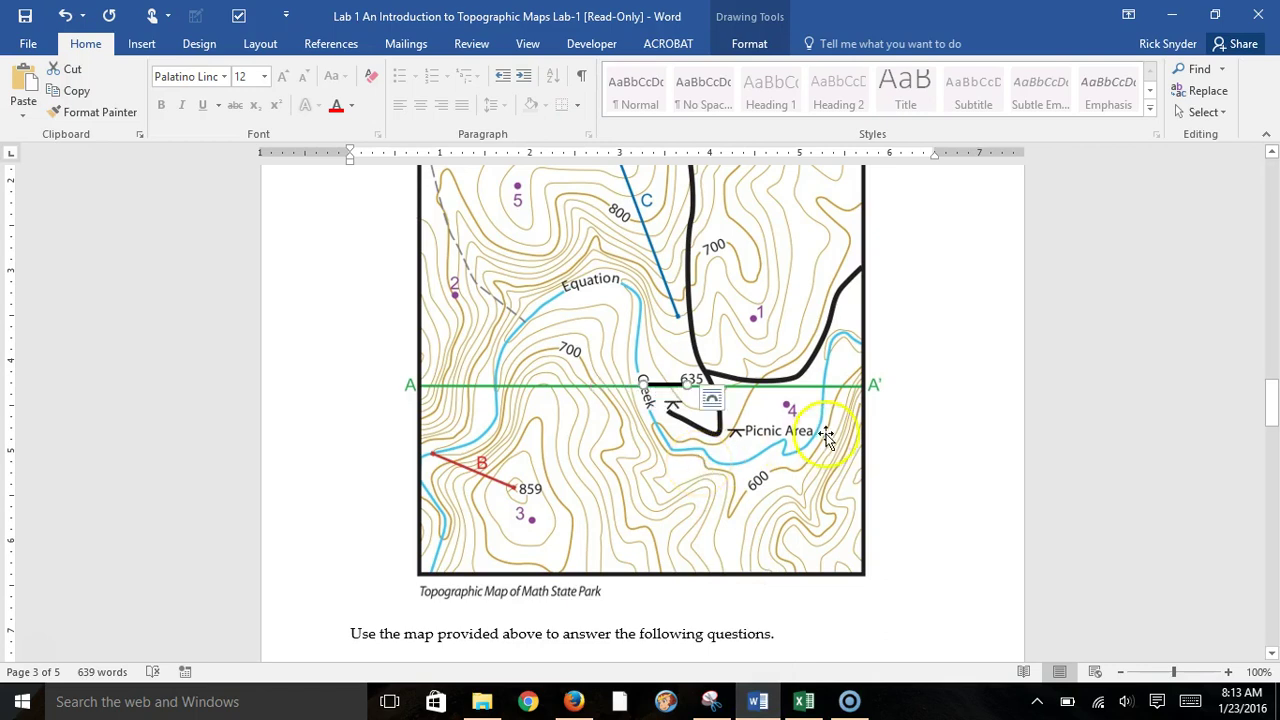
Step: Switch to Excel and enter elevation 635 for distance 7
{"action": "left_click", "coordinate": [806, 701]}
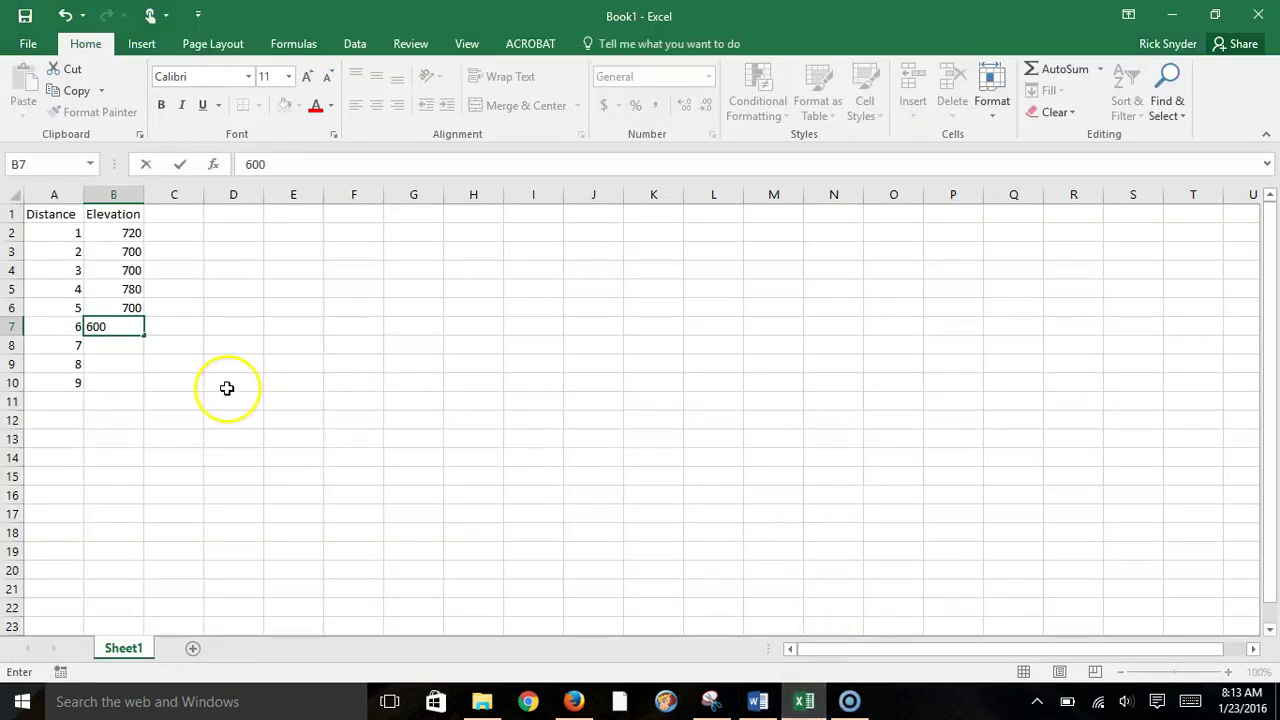
{"action": "key", "text": "Return"}
{"action": "type", "text": "635"}
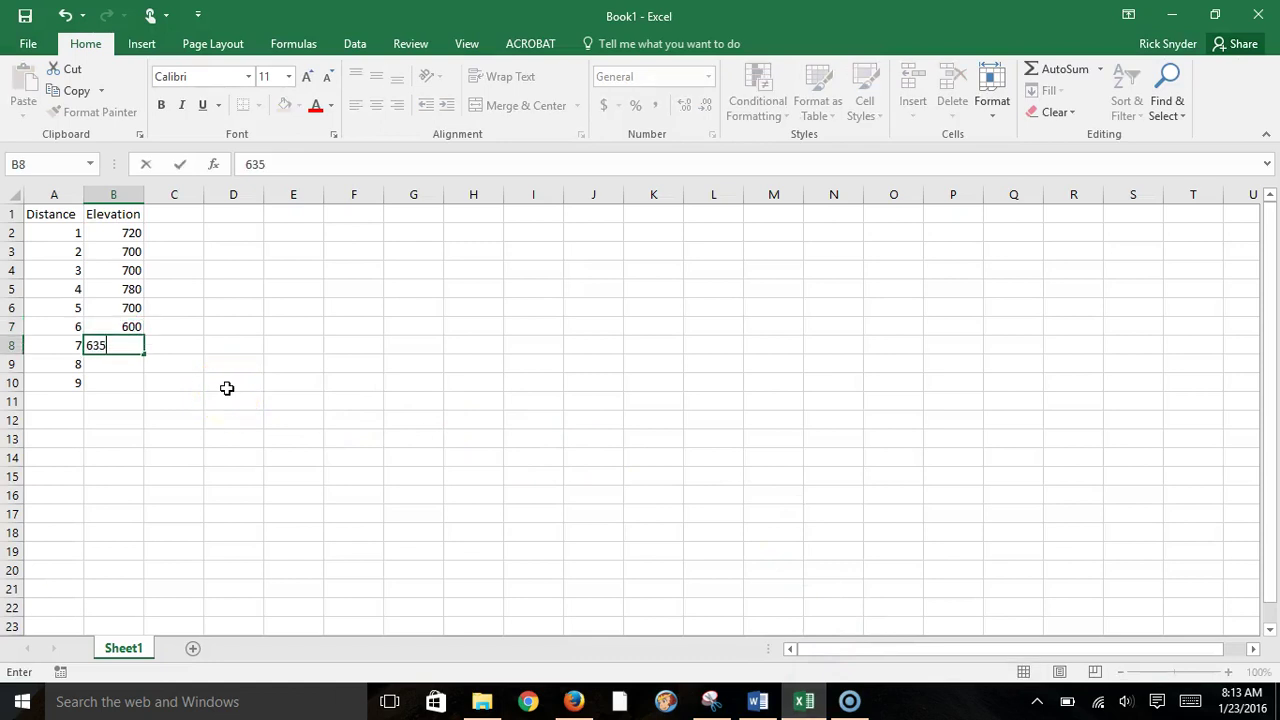
{"action": "left_click", "coordinate": [108, 363]}
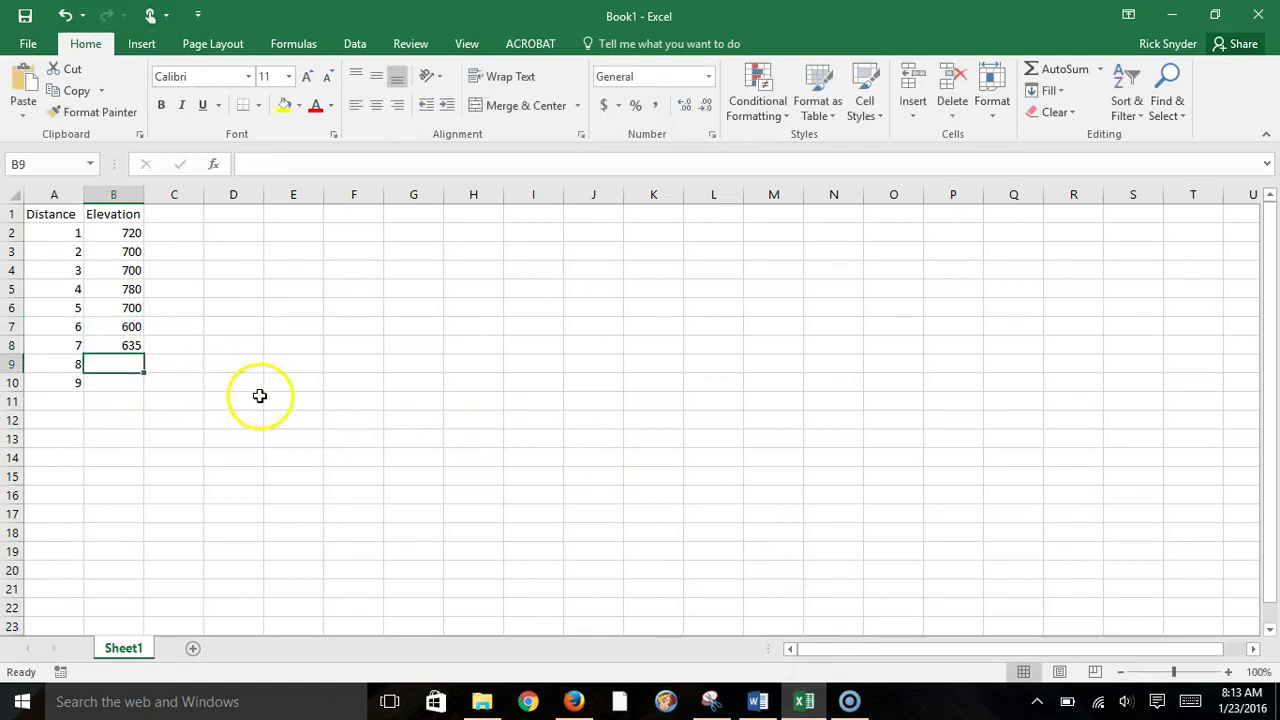
Step: Return to the Word map and advance the black scale line one length beyond the 635 label toward A'
{"action": "left_click", "coordinate": [757, 701]}
{"action": "left_click", "coordinate": [672, 516]}
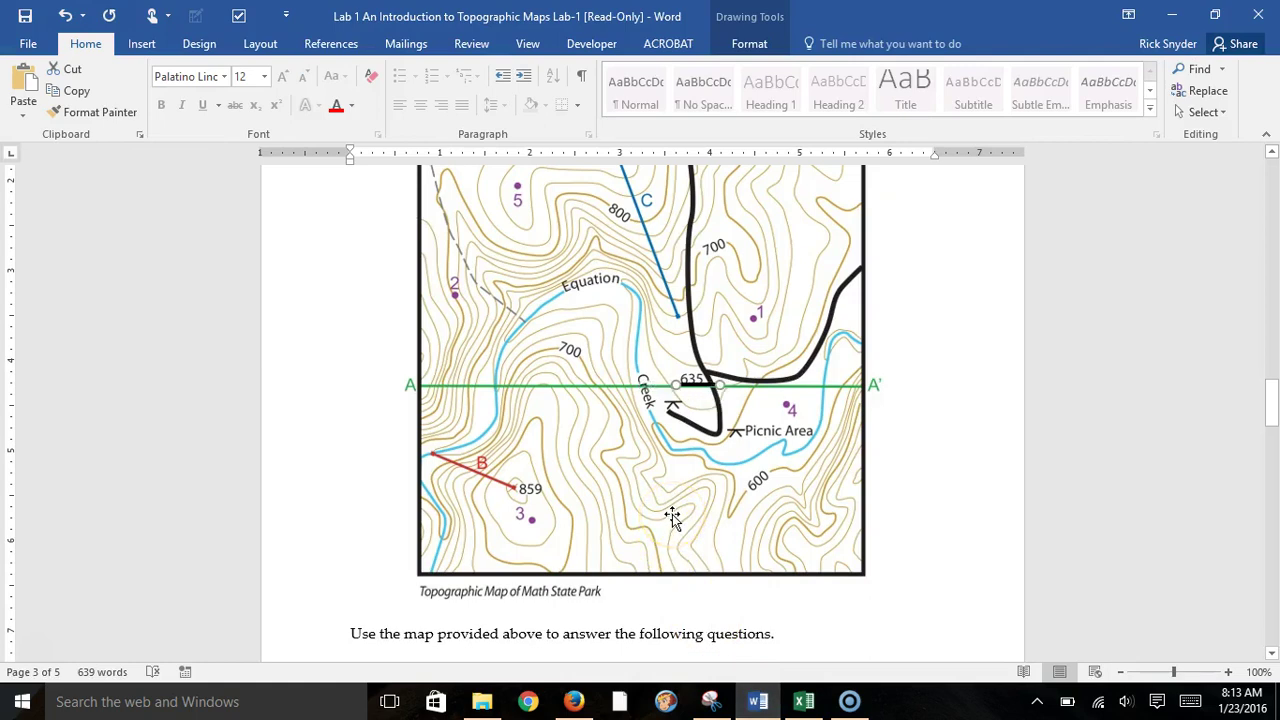
{"action": "key", "text": "Right"}
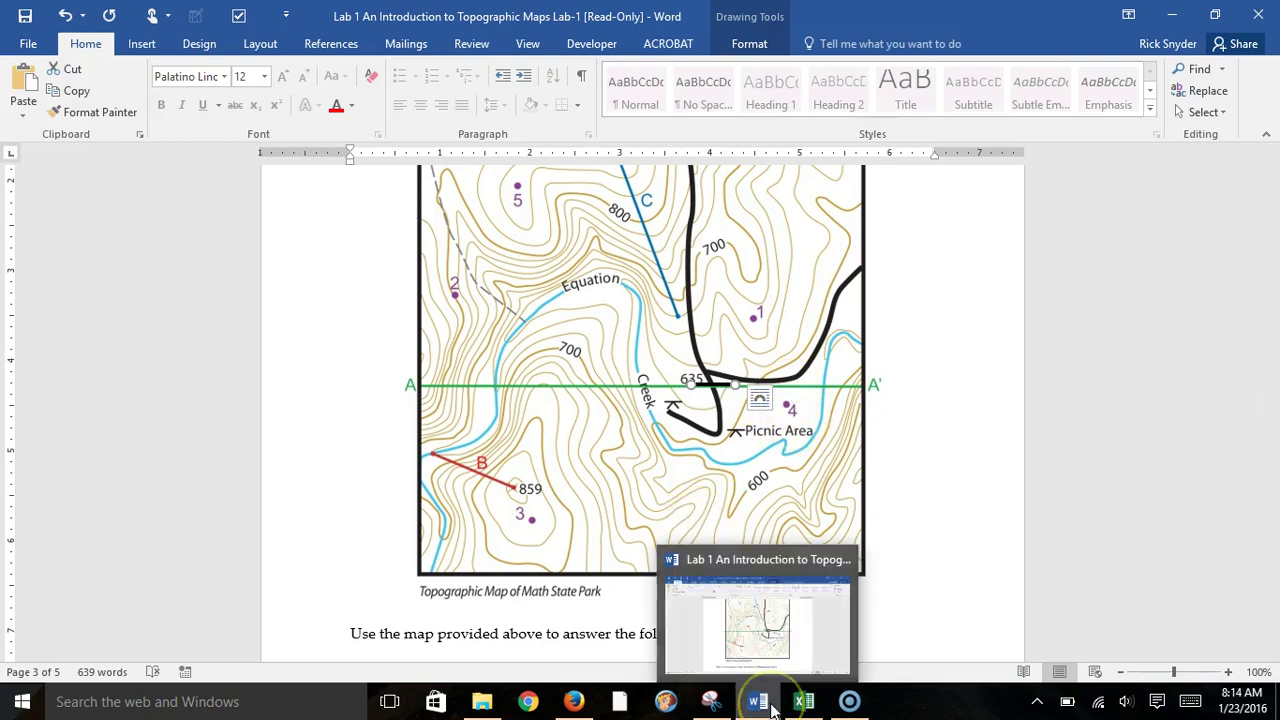
Step: Switch to Excel and enter elevations 620 and 640 for distances 8 and 9
{"action": "left_click", "coordinate": [805, 700]}
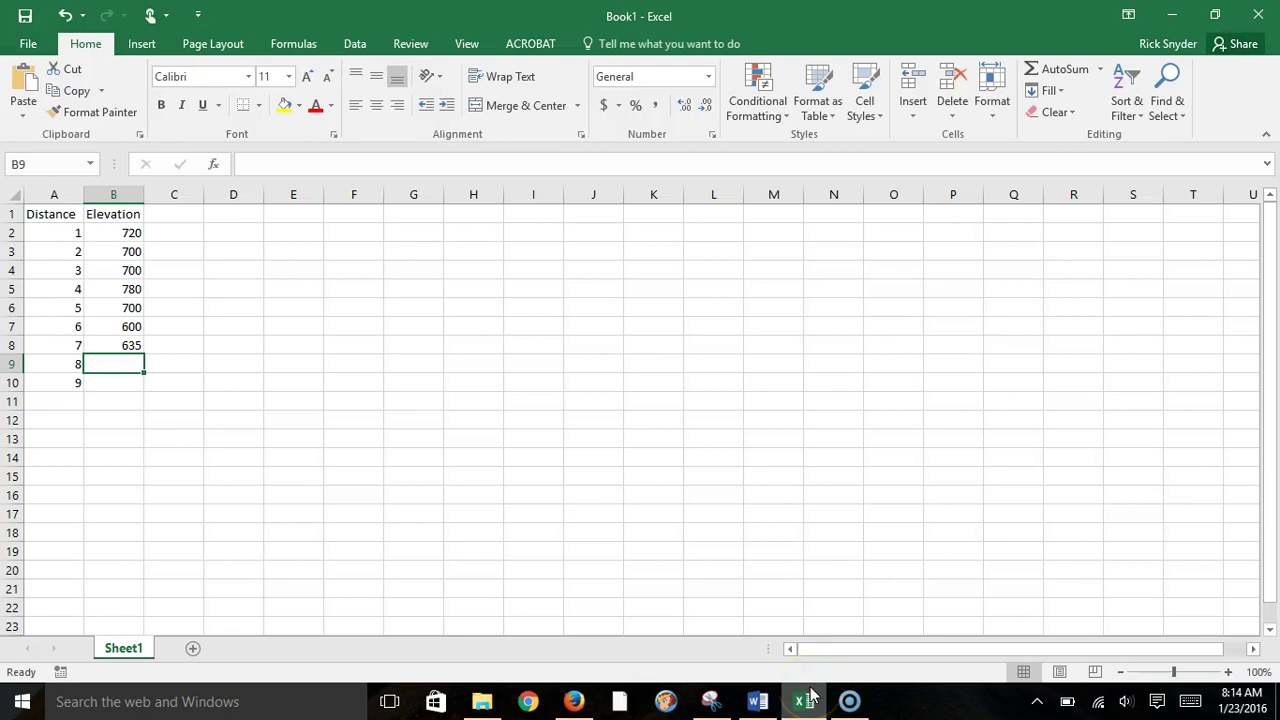
{"action": "type", "text": "620"}
{"action": "key", "text": "Return"}
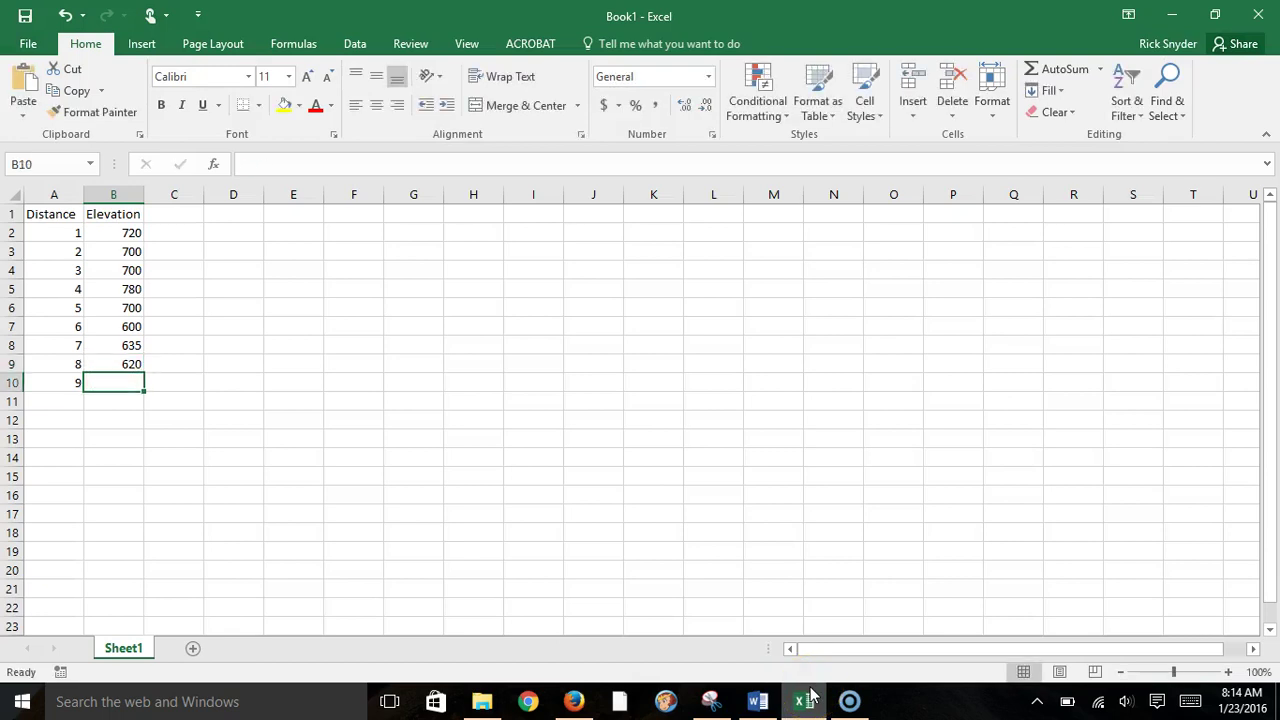
{"action": "type", "text": "640"}
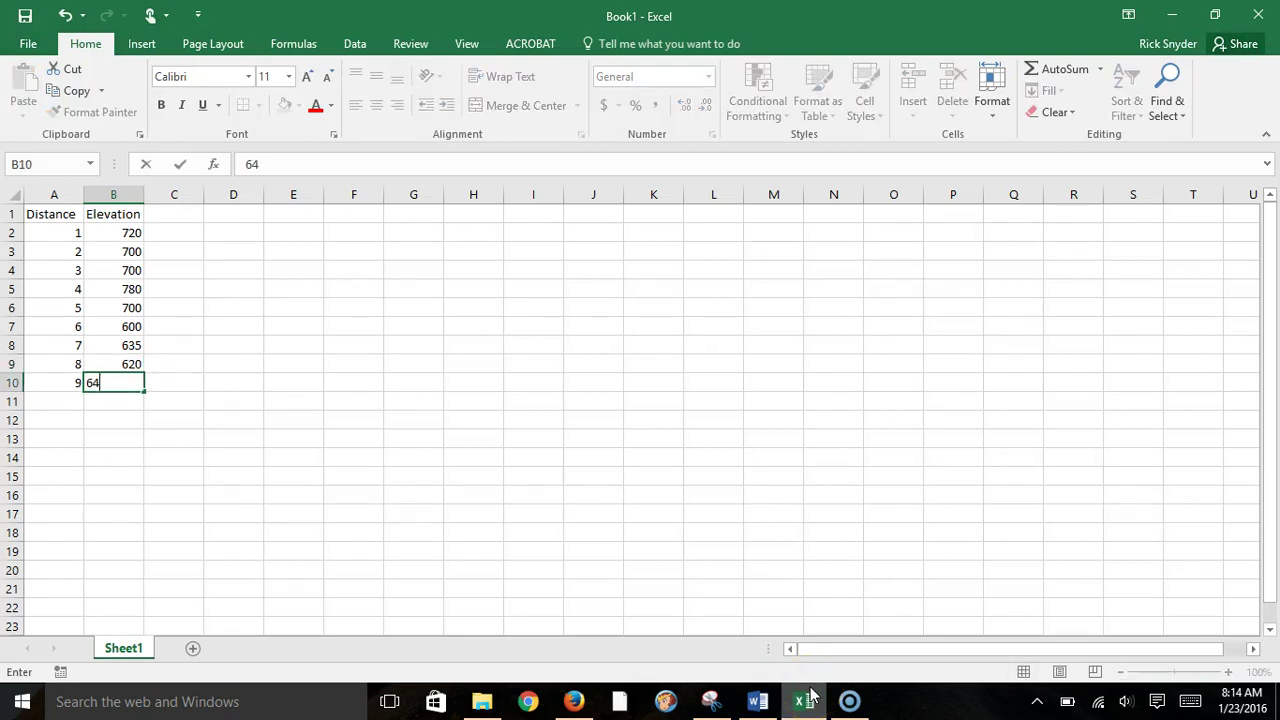
Step: Extend the Distance column with 10, 11 and 12 in A11 to A13
{"action": "left_click", "coordinate": [69, 403]}
{"action": "type", "text": "10"}
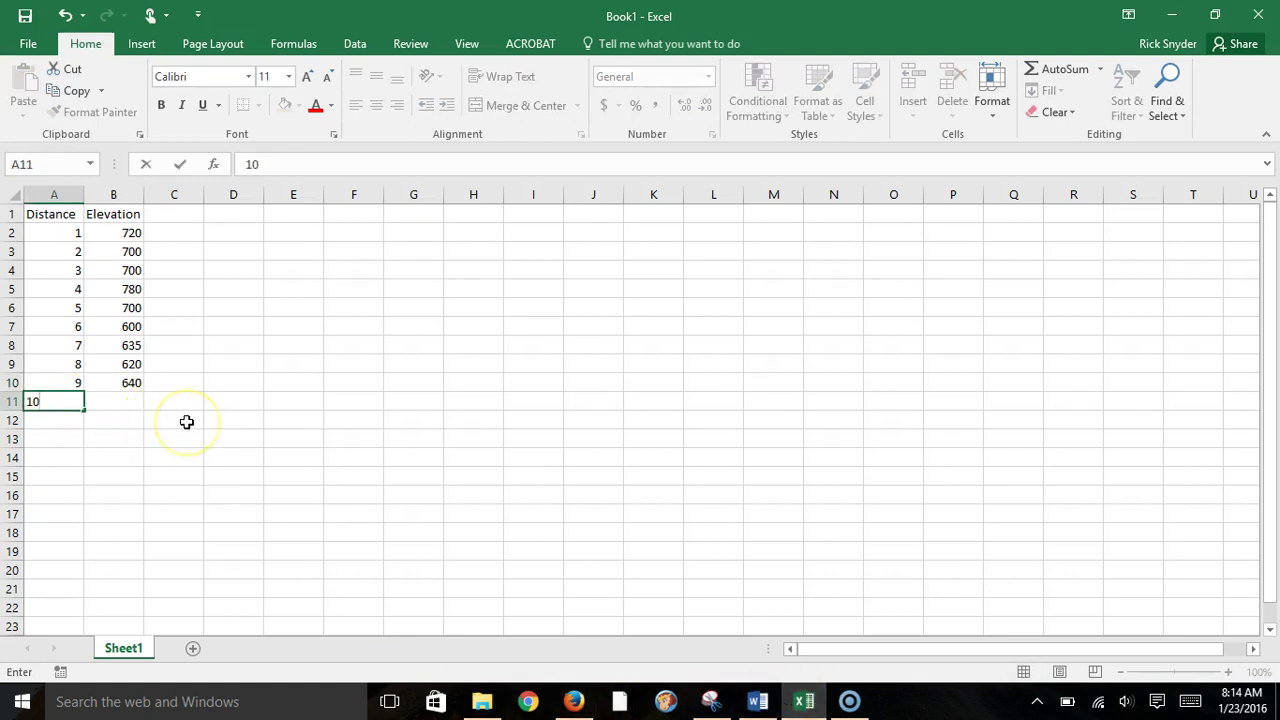
{"action": "key", "text": "Return"}
{"action": "type", "text": "11"}
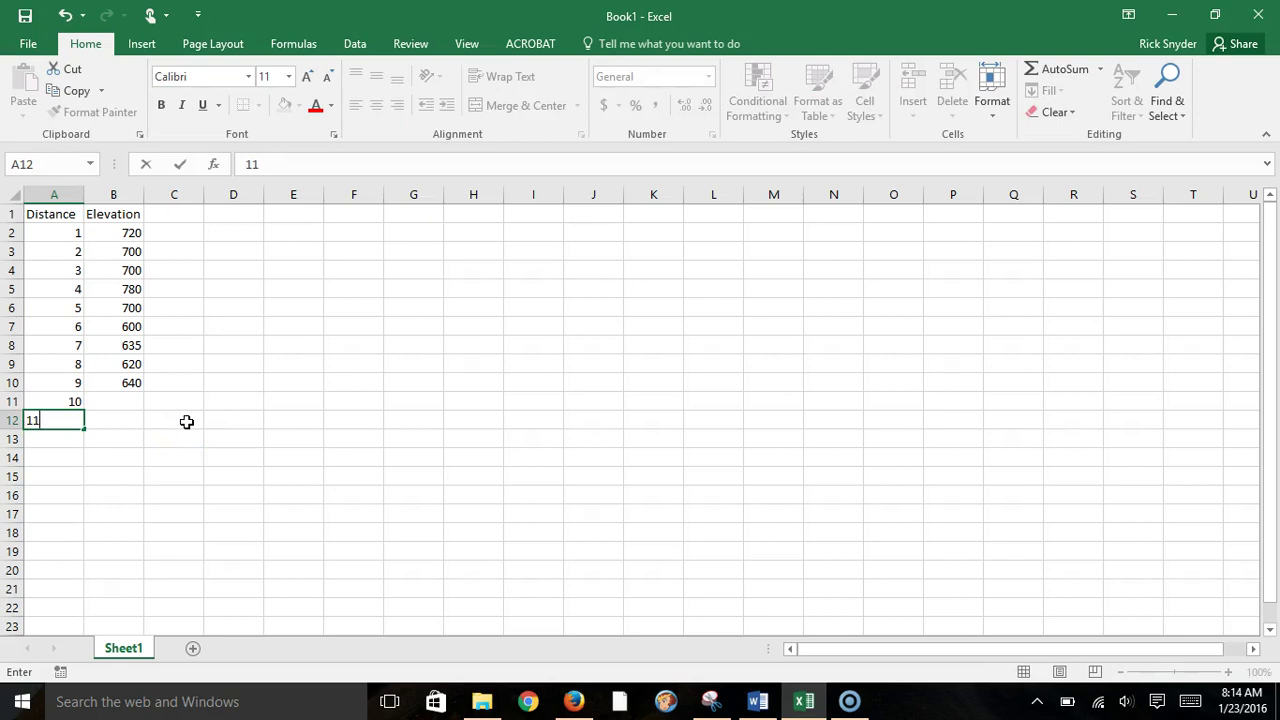
{"action": "key", "text": "Return"}
{"action": "type", "text": "12"}
Step: Enter elevations 680, 700 and 720 for distances 10, 11 and 12
{"action": "left_click", "coordinate": [112, 404]}
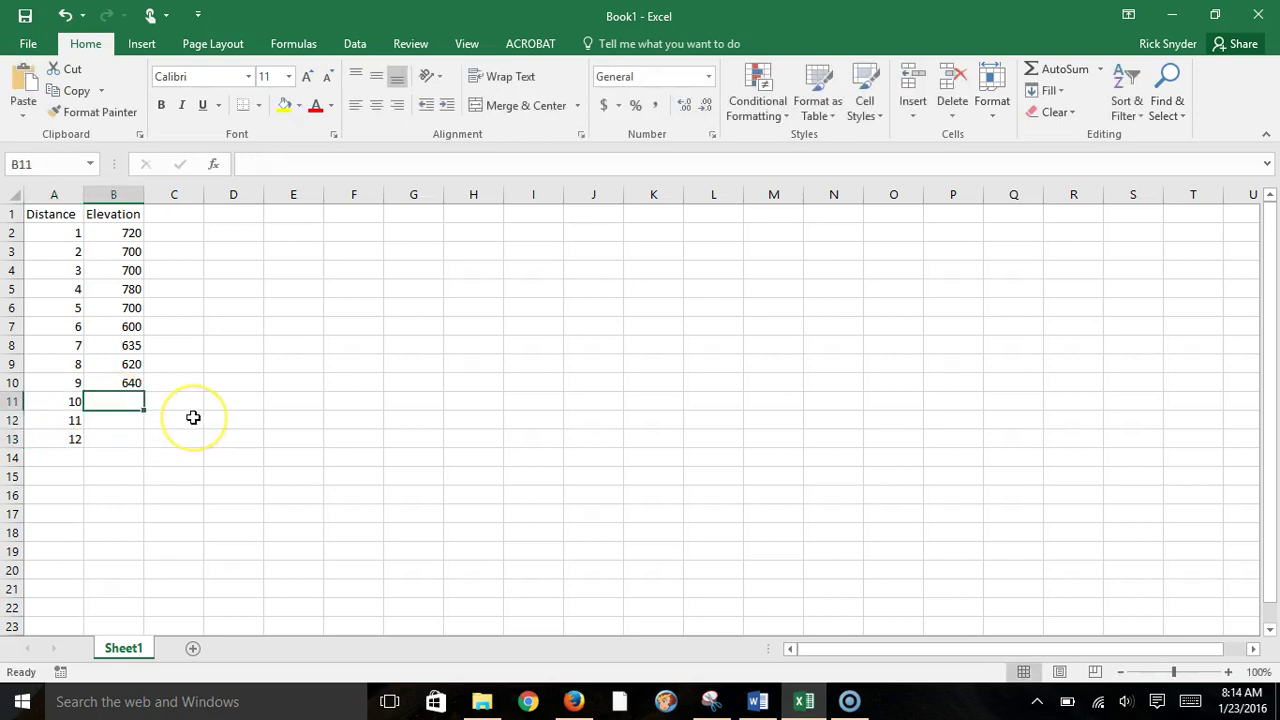
{"action": "type", "text": "680"}
{"action": "key", "text": "Return"}
{"action": "type", "text": "700"}
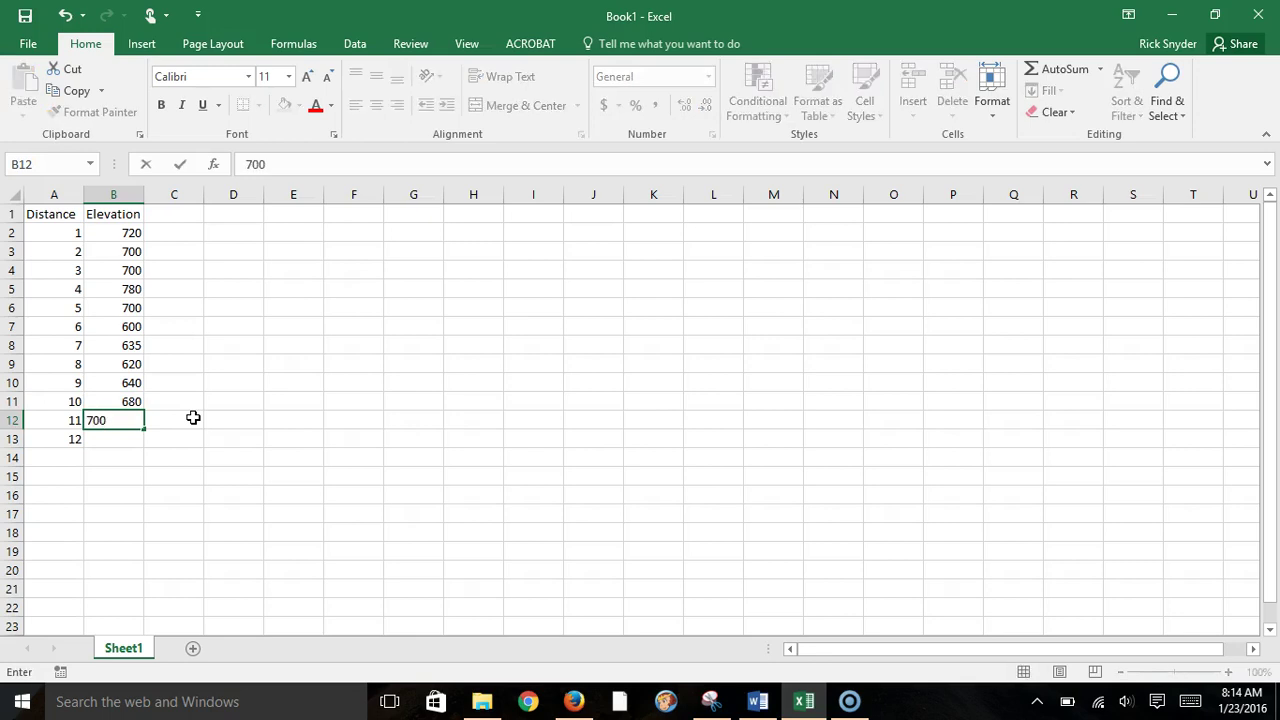
{"action": "key", "text": "Return"}
{"action": "type", "text": "7"}
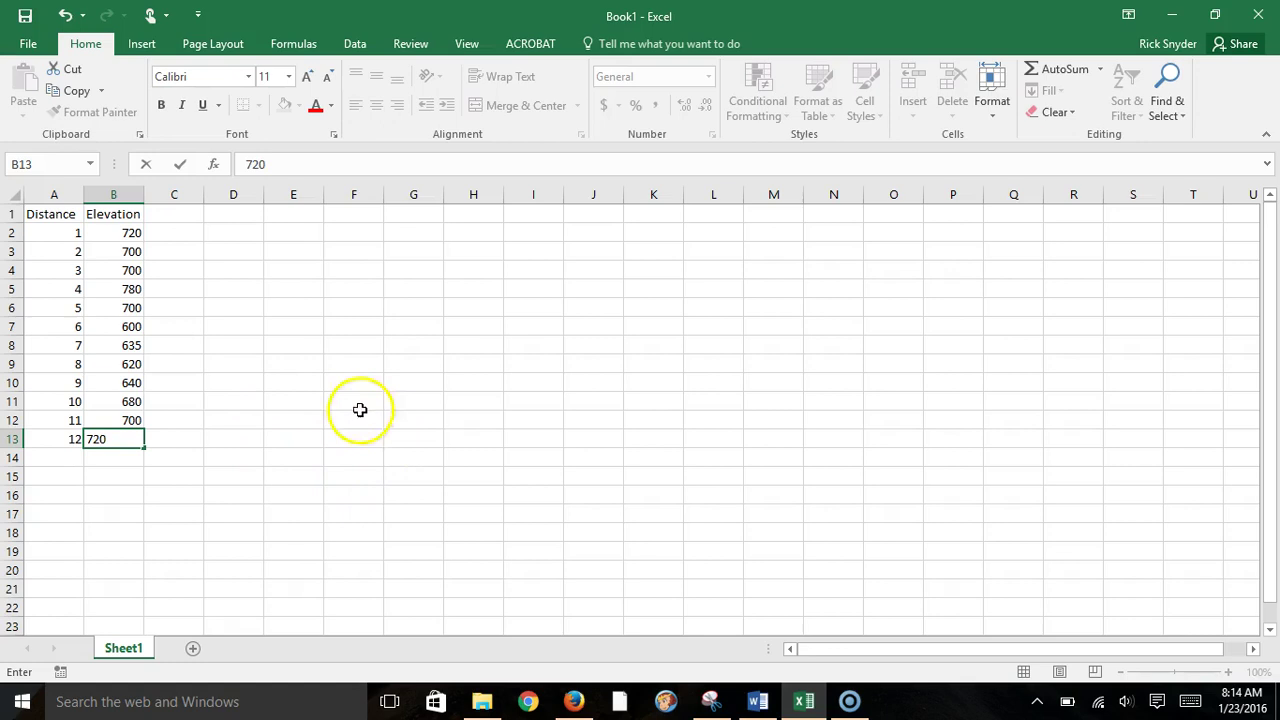
{"action": "type", "text": "20"}
Step: Insert the recommended Line chart from the Distance and Elevation data in A1:B13
{"action": "left_click", "coordinate": [78, 234]}
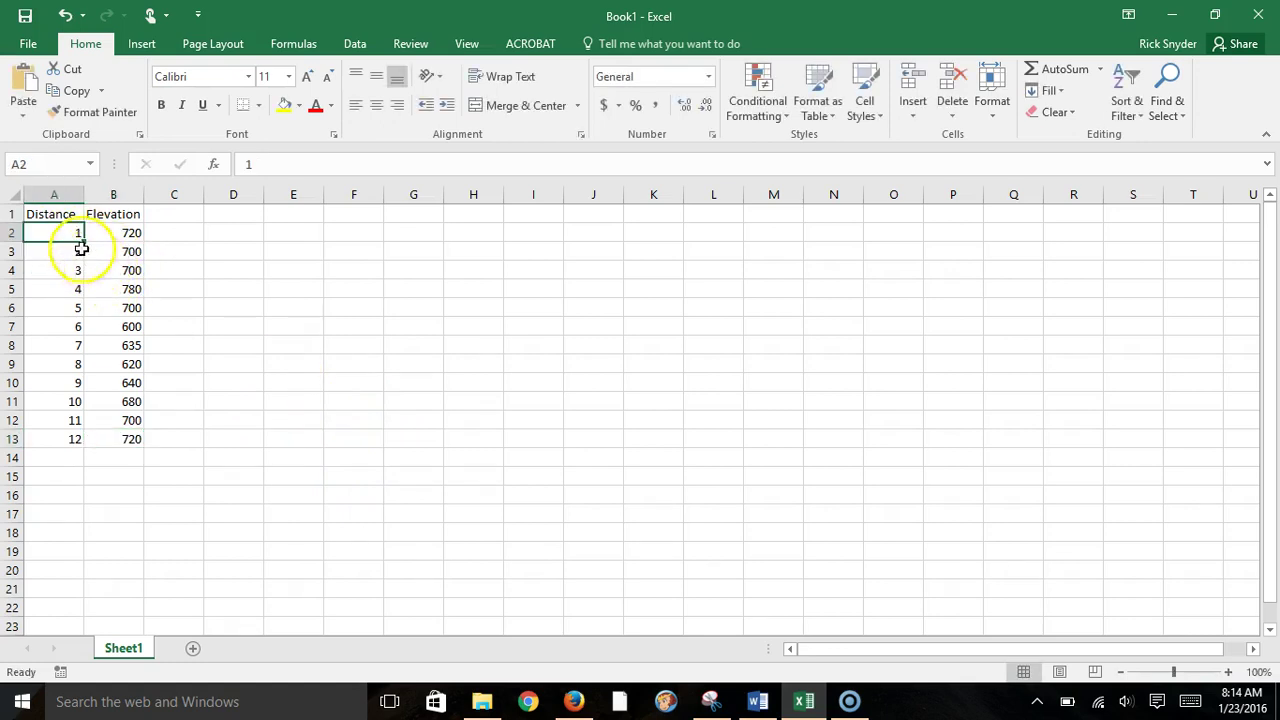
{"action": "left_click", "coordinate": [53, 215]}
{"action": "left_click_drag", "start_coordinate": [55, 215], "coordinate": [134, 441]}
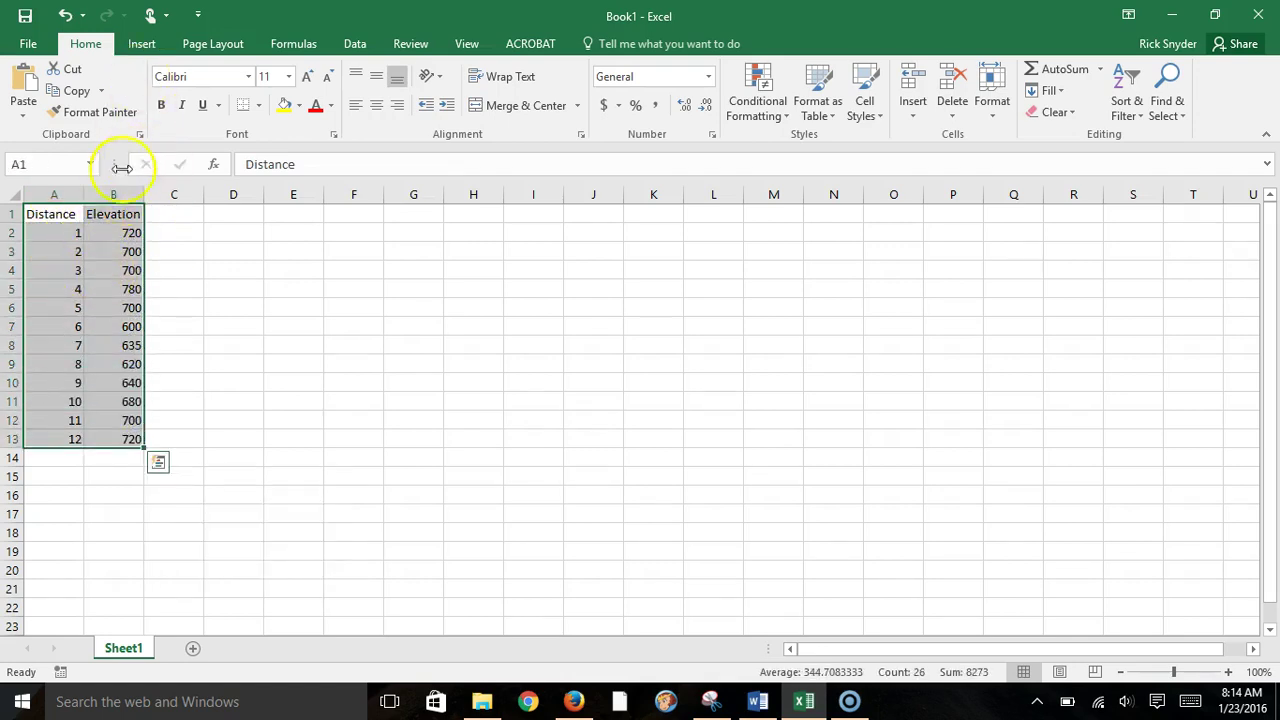
{"action": "left_click", "coordinate": [141, 44]}
{"action": "left_click", "coordinate": [483, 100]}
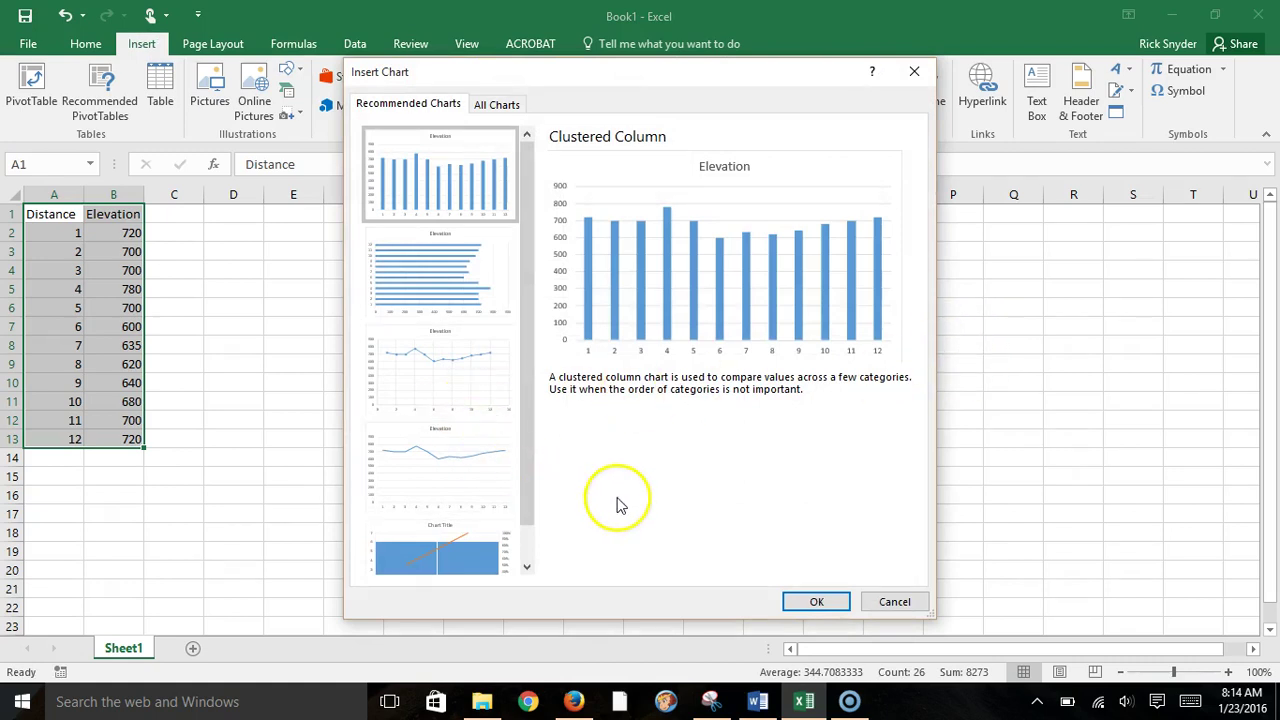
{"action": "left_click", "coordinate": [429, 480]}
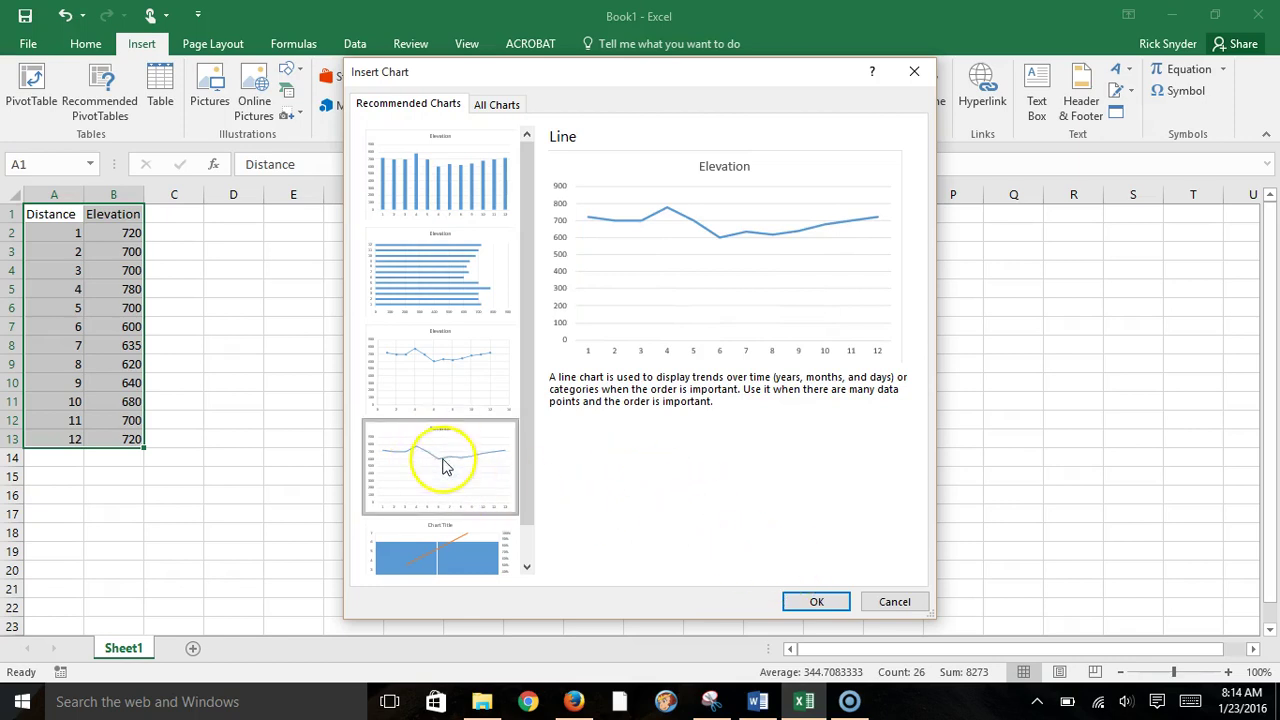
{"action": "left_click", "coordinate": [812, 601]}
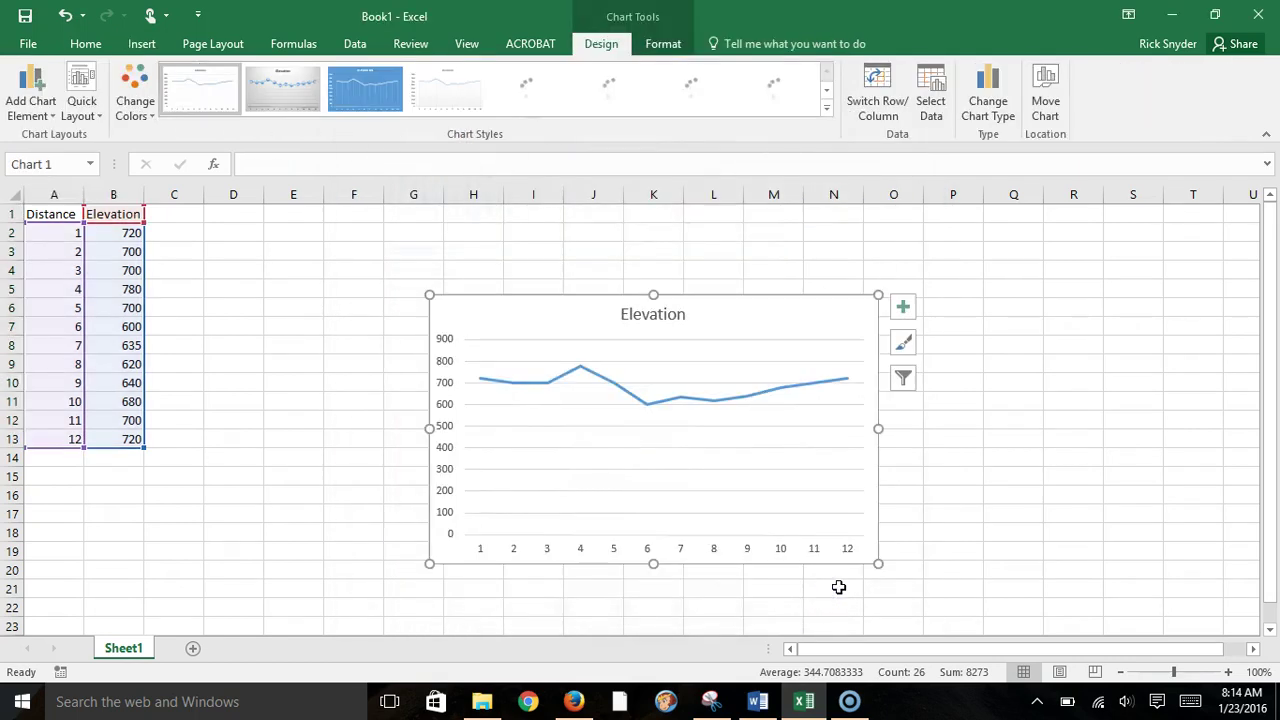
Step: Enlarge the elevation line chart beside the data to cover about D2 to P22
{"action": "left_click_drag", "start_coordinate": [429, 295], "coordinate": [252, 232]}
{"action": "left_click", "coordinate": [566, 254]}
{"action": "left_click_drag", "start_coordinate": [591, 240], "coordinate": [928, 603]}
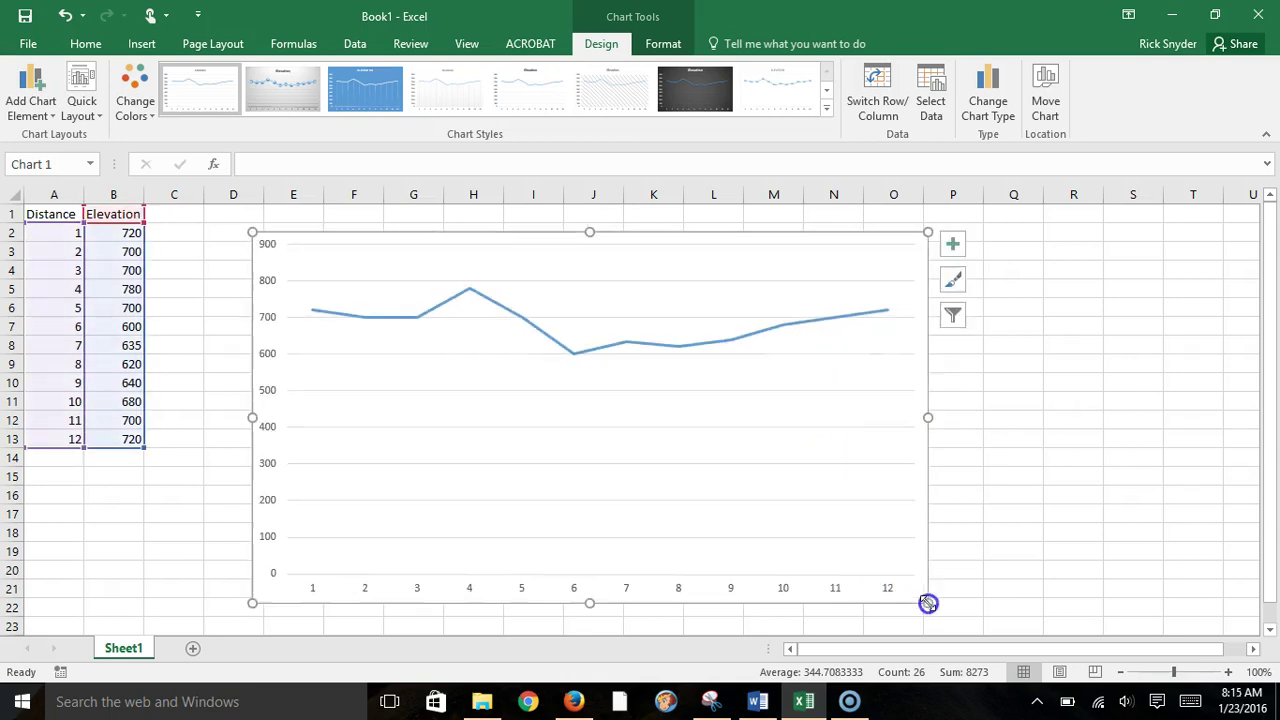
Step: Add axis titles and a chart title to the elevation line chart
{"action": "left_click", "coordinate": [952, 246]}
{"action": "left_click", "coordinate": [1040, 285]}
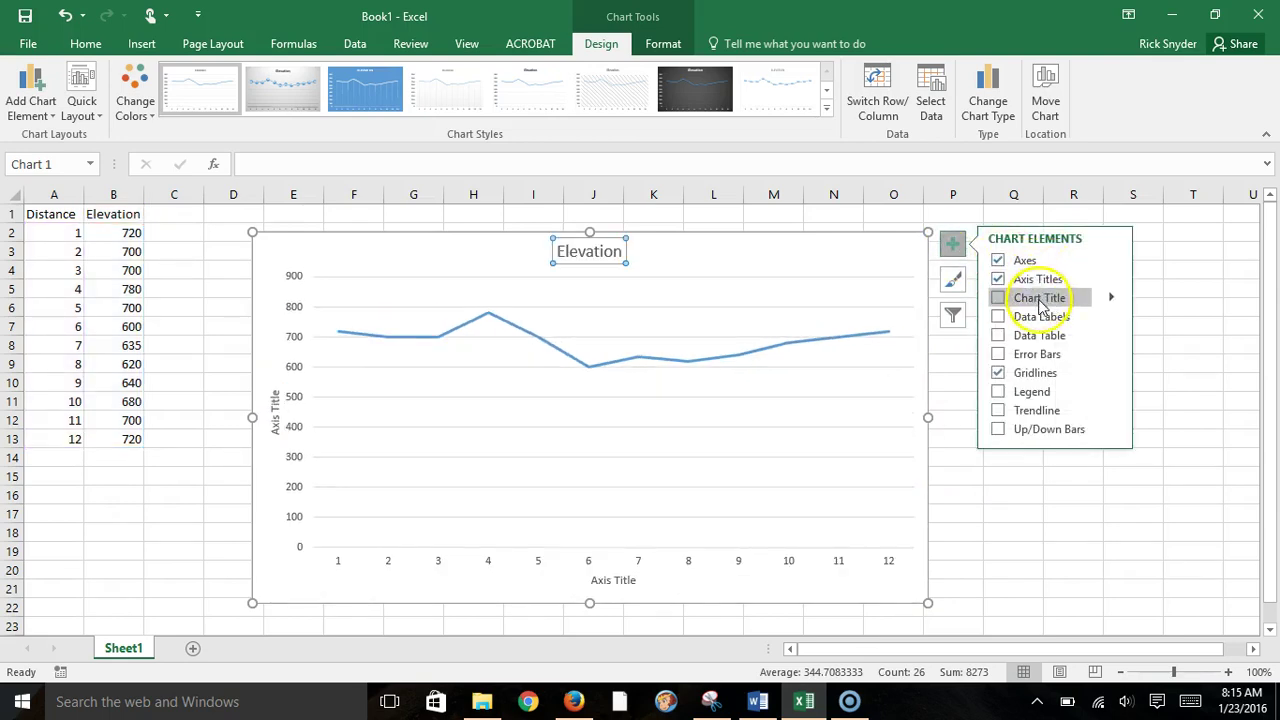
{"action": "left_click", "coordinate": [1036, 297]}
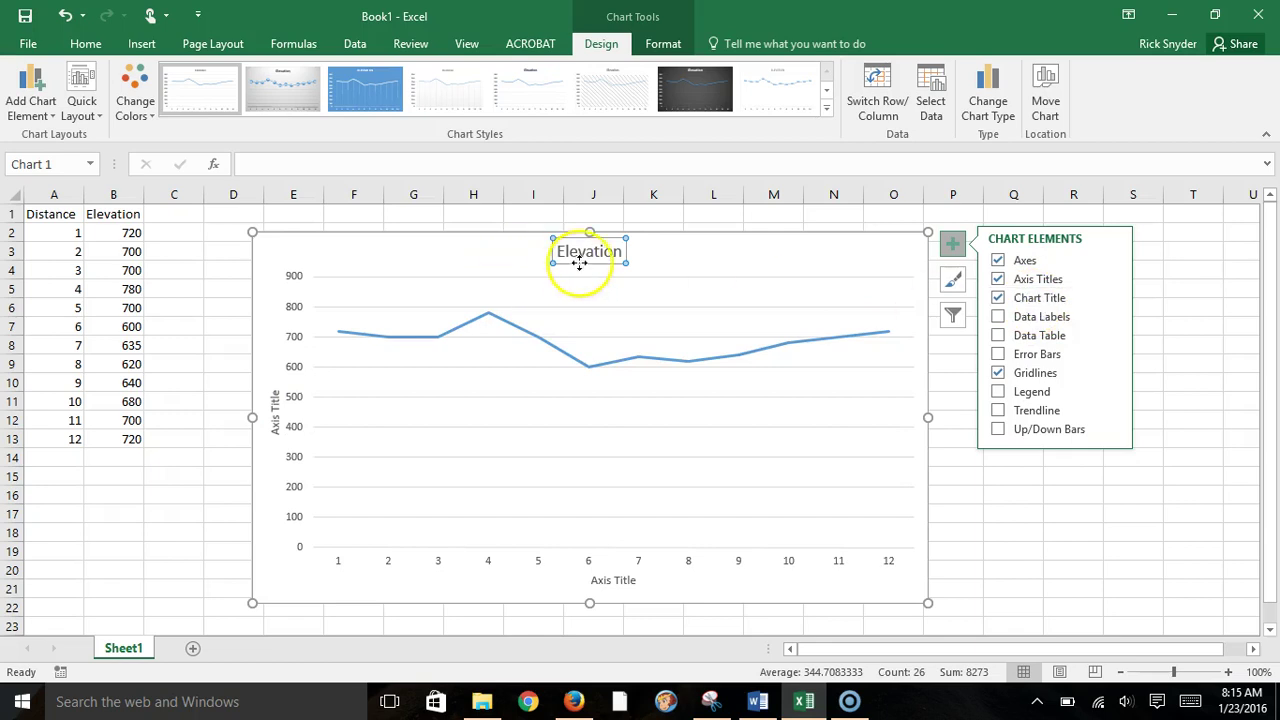
Step: Change the chart title to "Topographic Cross-section"
{"action": "left_click_drag", "start_coordinate": [620, 252], "coordinate": [552, 264]}
{"action": "type", "text": "T"}
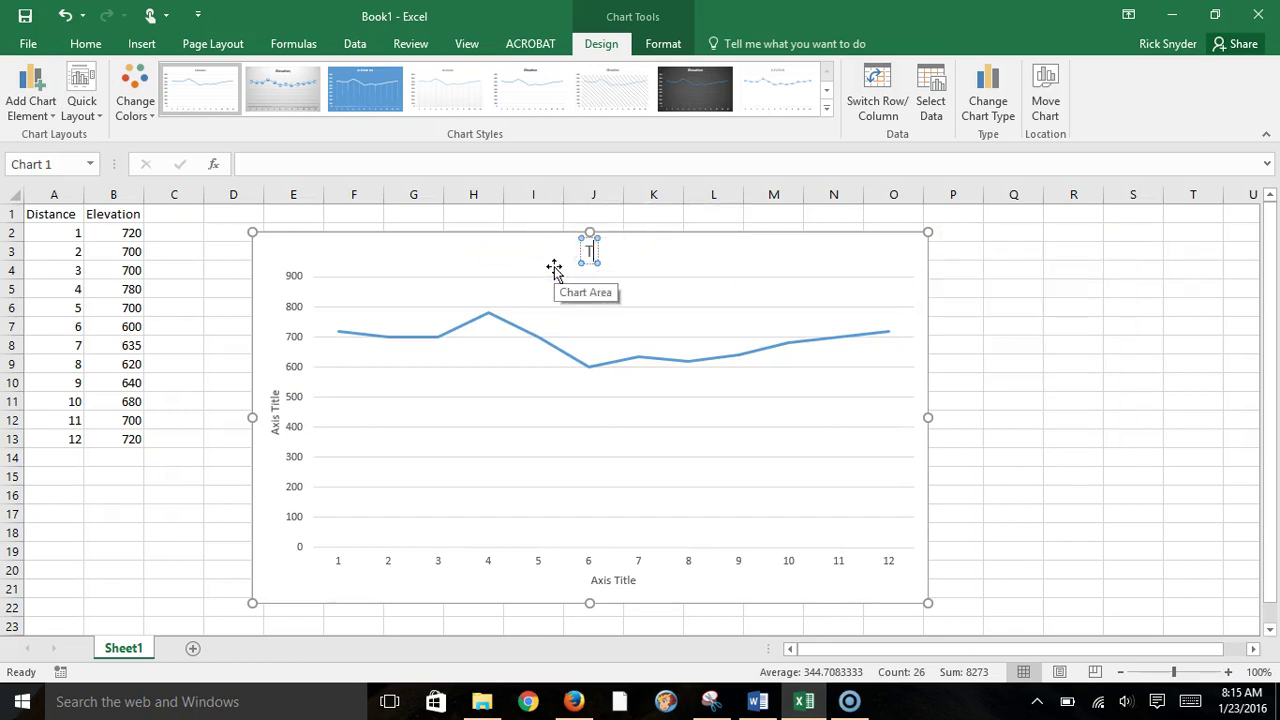
{"action": "type", "text": "opogrpahic"}
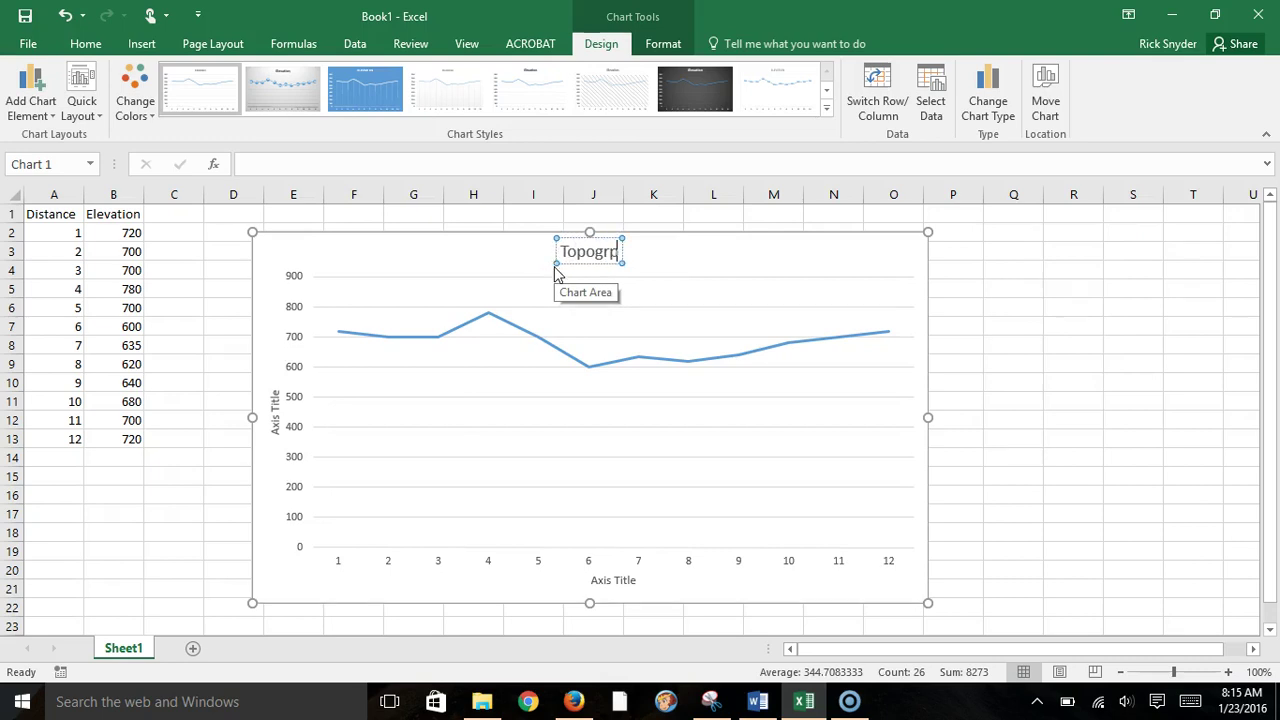
{"action": "key", "text": "BackSpace"}
{"action": "key", "text": "BackSpace"}
{"action": "key", "text": "BackSpace"}
{"action": "key", "text": "BackSpace"}
{"action": "key", "text": "BackSpace"}
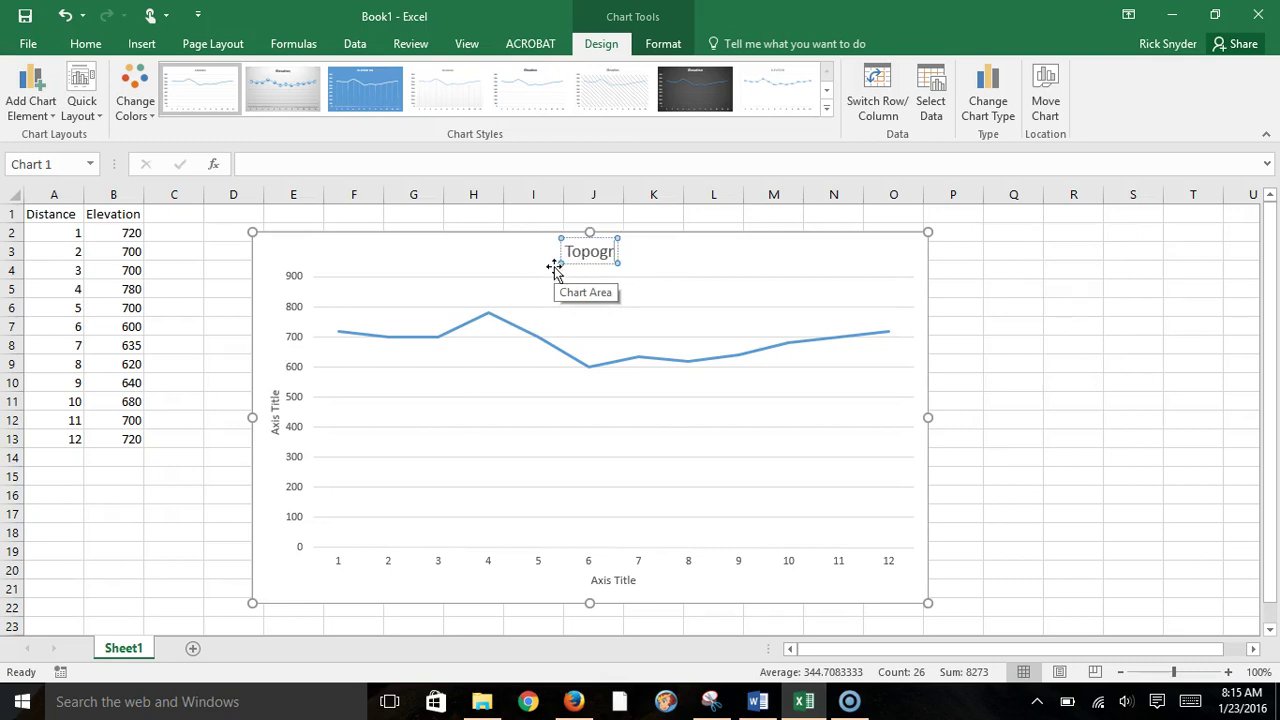
{"action": "type", "text": "aphic C"}
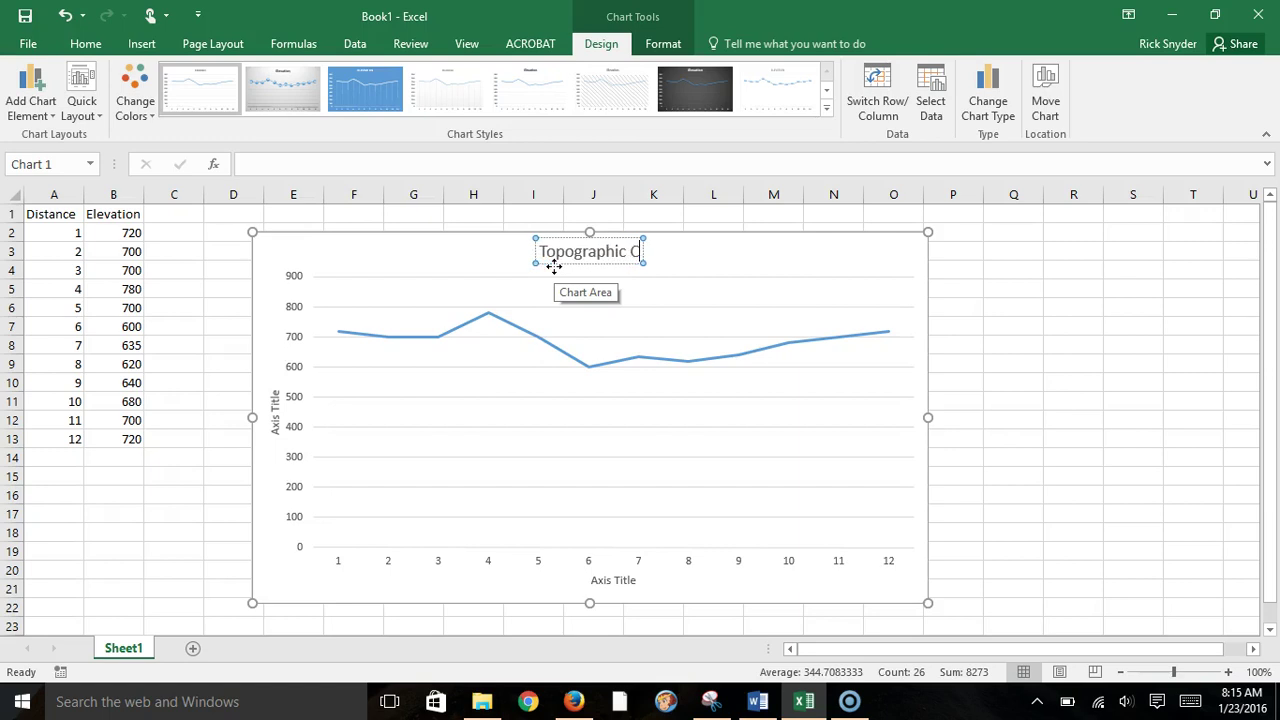
{"action": "type", "text": "ross-section"}
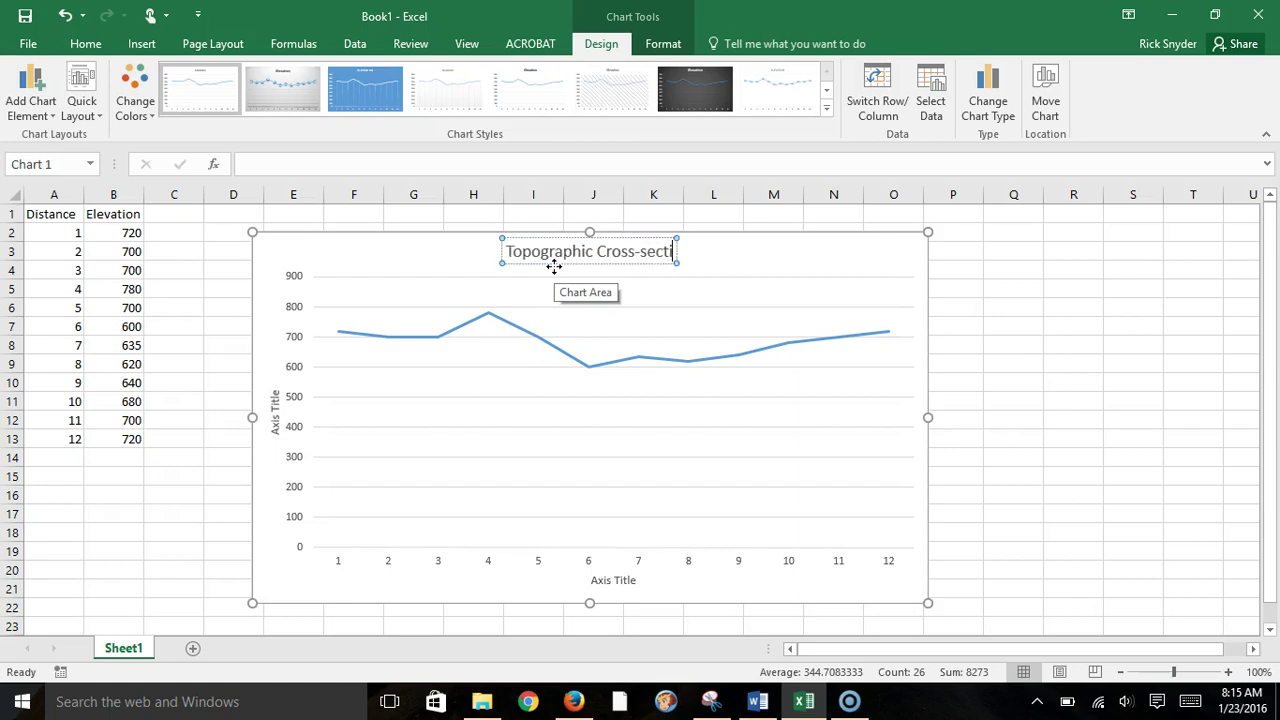
Step: Set the vertical axis title to "Elevation (ft)"
{"action": "left_click", "coordinate": [271, 405]}
{"action": "left_click_drag", "start_coordinate": [271, 400], "coordinate": [286, 437]}
{"action": "type", "text": "Elevation"}
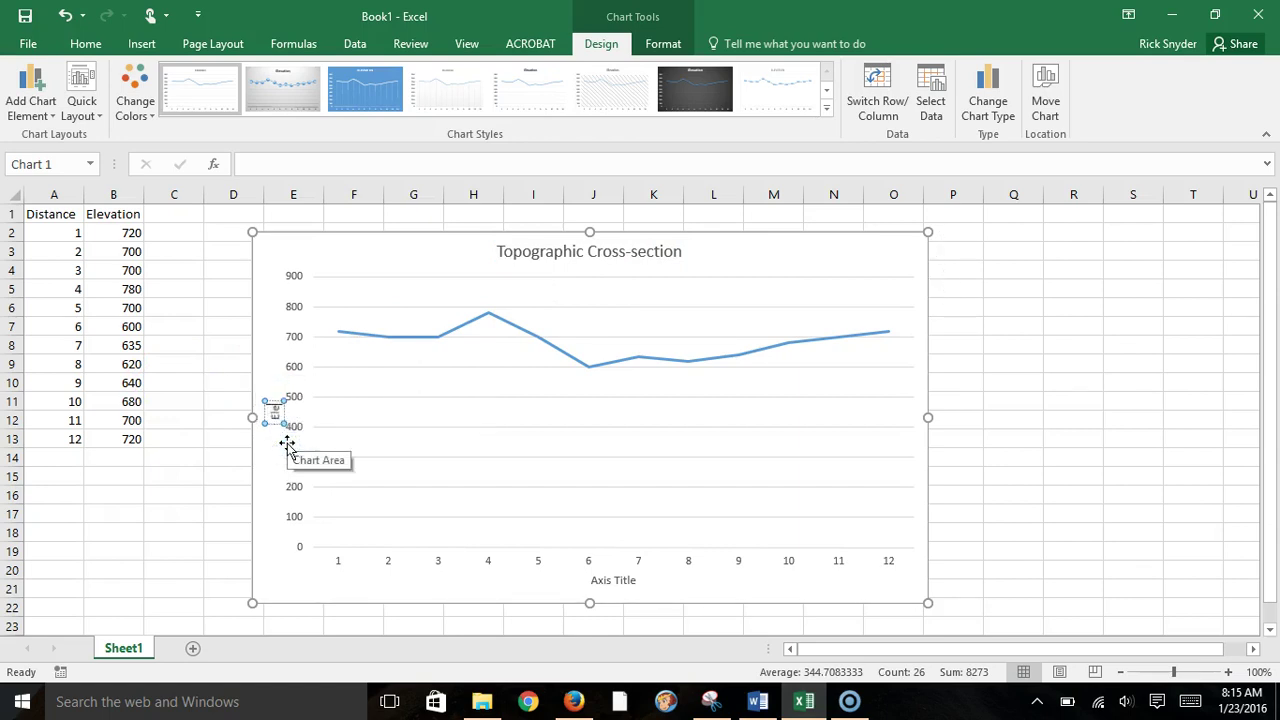
{"action": "type", "text": " ("}
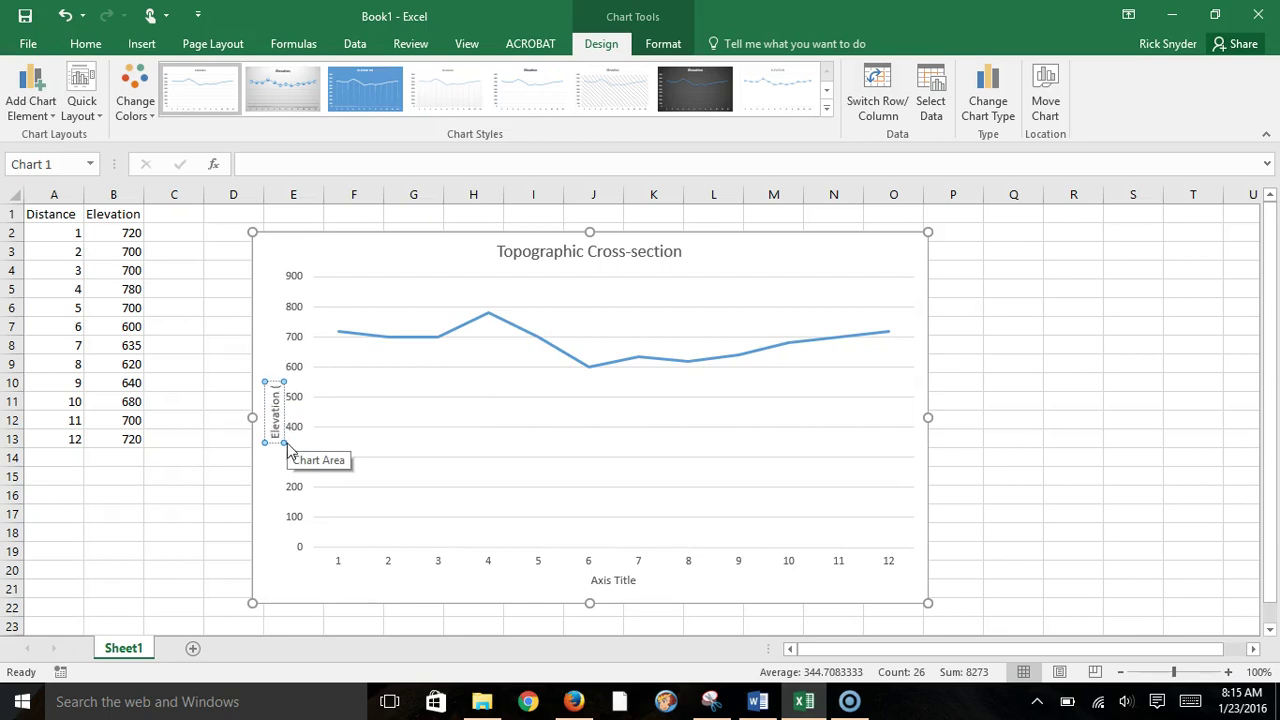
{"action": "type", "text": "ft)"}
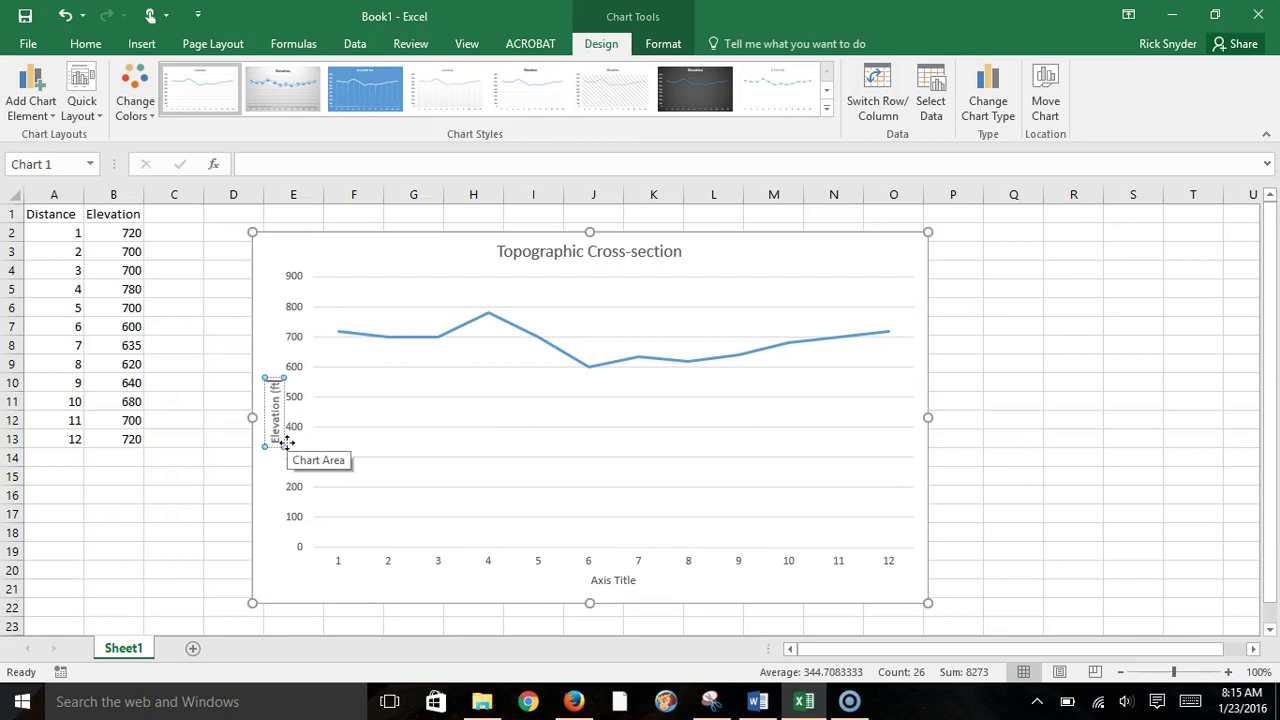
Step: Set the horizontal axis title to "Distance (miles)"
{"action": "left_click", "coordinate": [630, 581]}
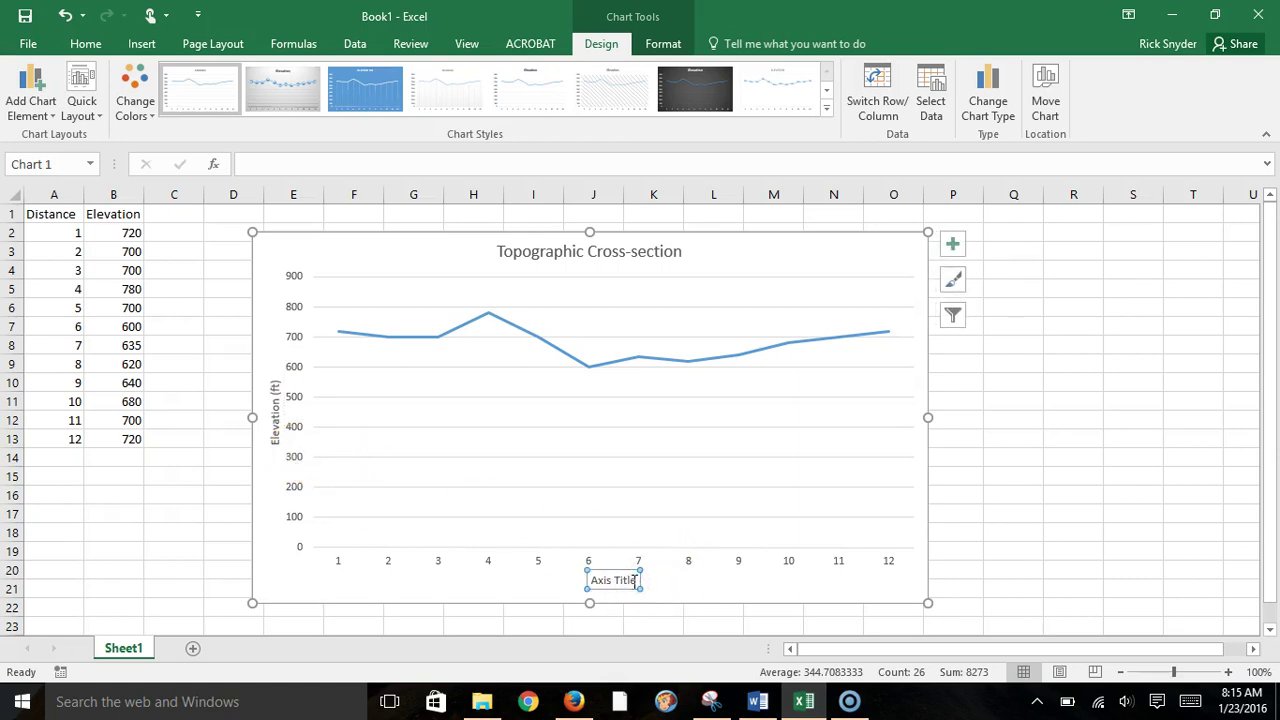
{"action": "left_click_drag", "start_coordinate": [637, 580], "coordinate": [592, 581]}
{"action": "type", "text": "Dist"}
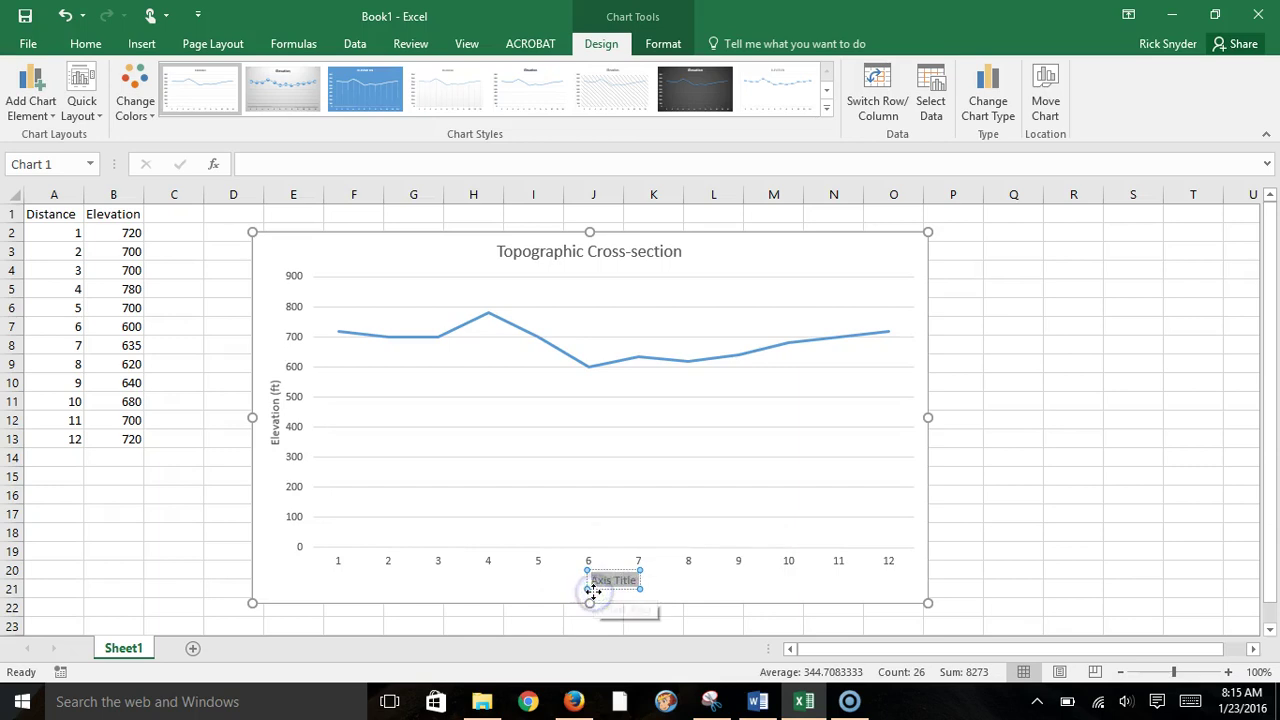
{"action": "type", "text": "ance"}
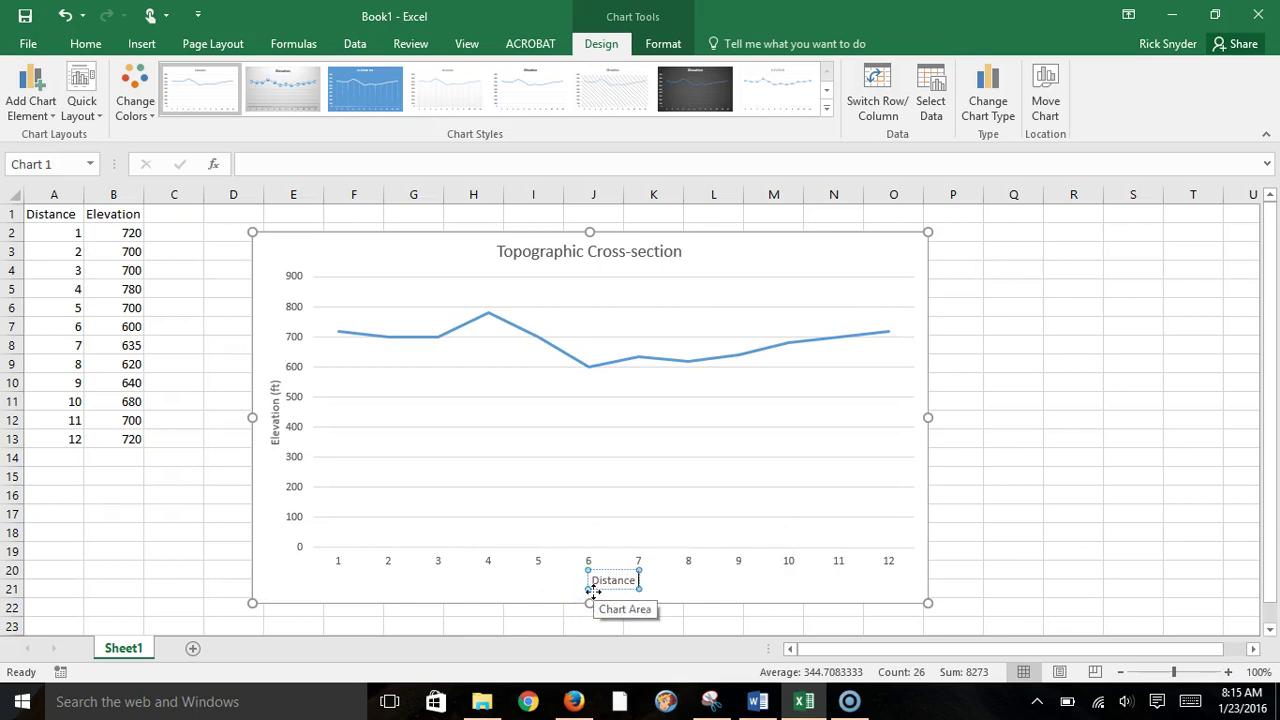
{"action": "type", "text": " (miles"}
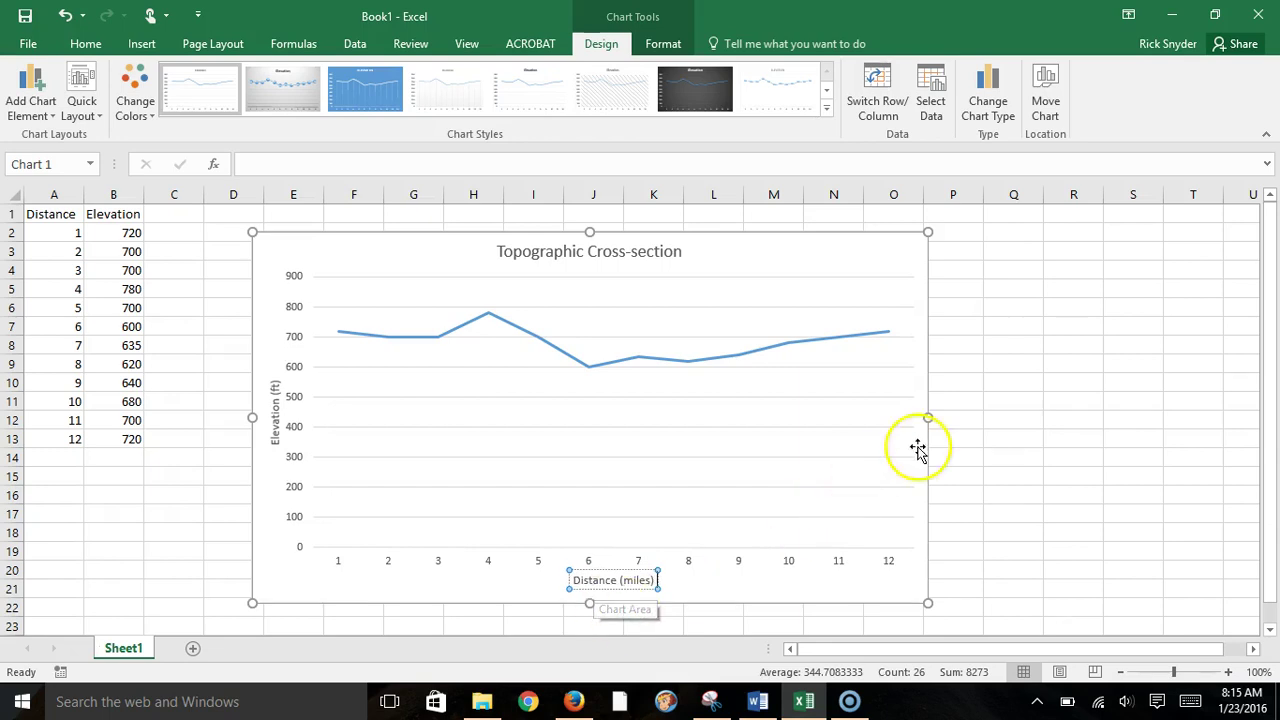
Step: Enlarge the finished chart slightly and copy it
{"action": "left_click_drag", "start_coordinate": [928, 603], "coordinate": [944, 621]}
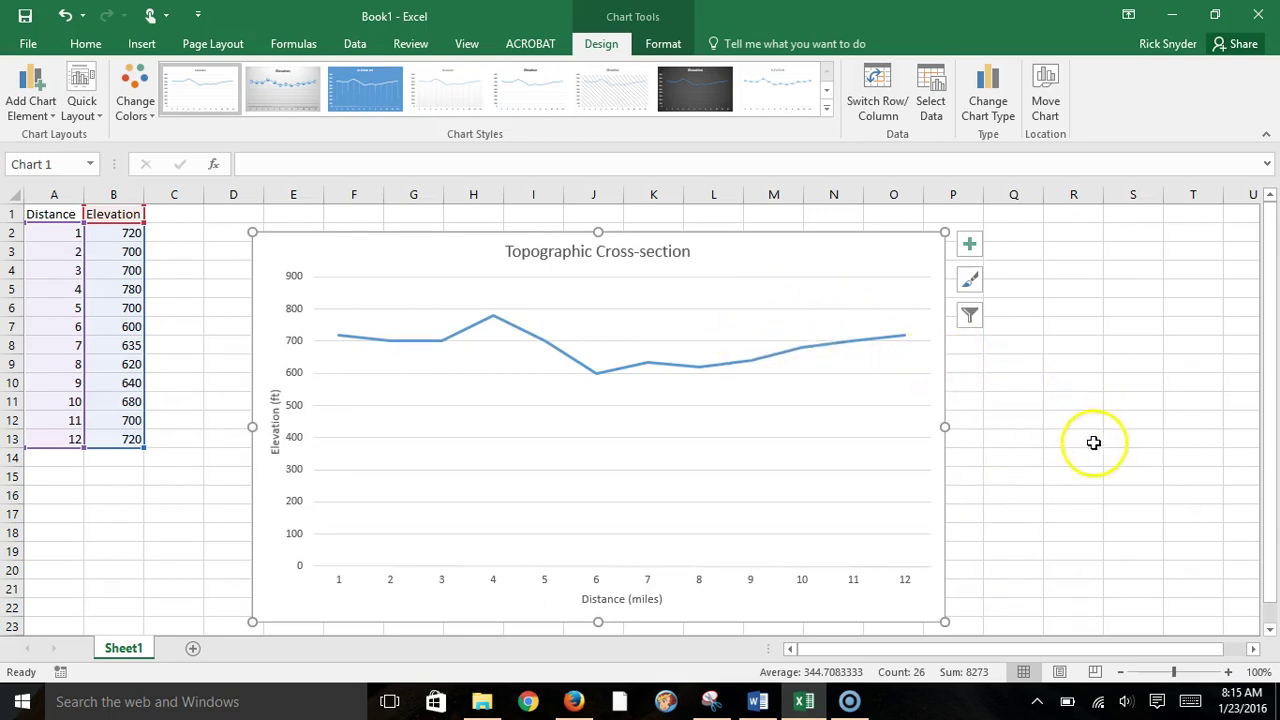
{"action": "right_click", "coordinate": [791, 236]}
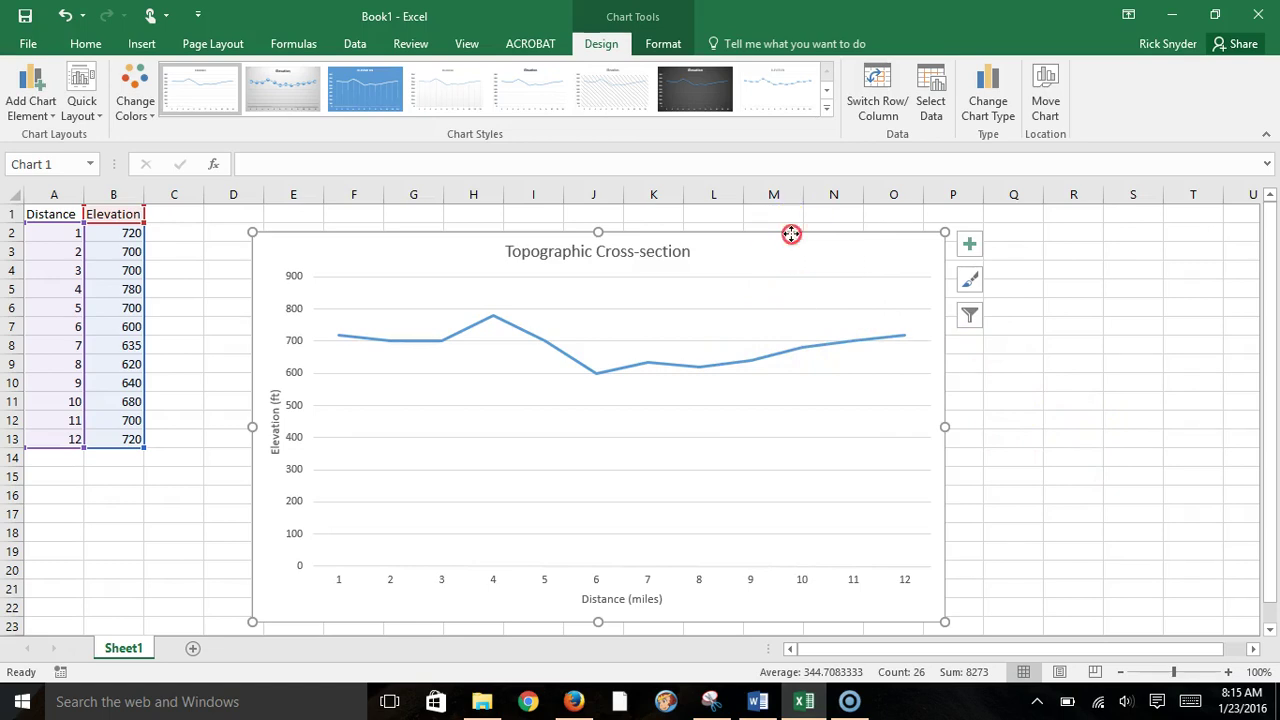
{"action": "left_click", "coordinate": [810, 270]}
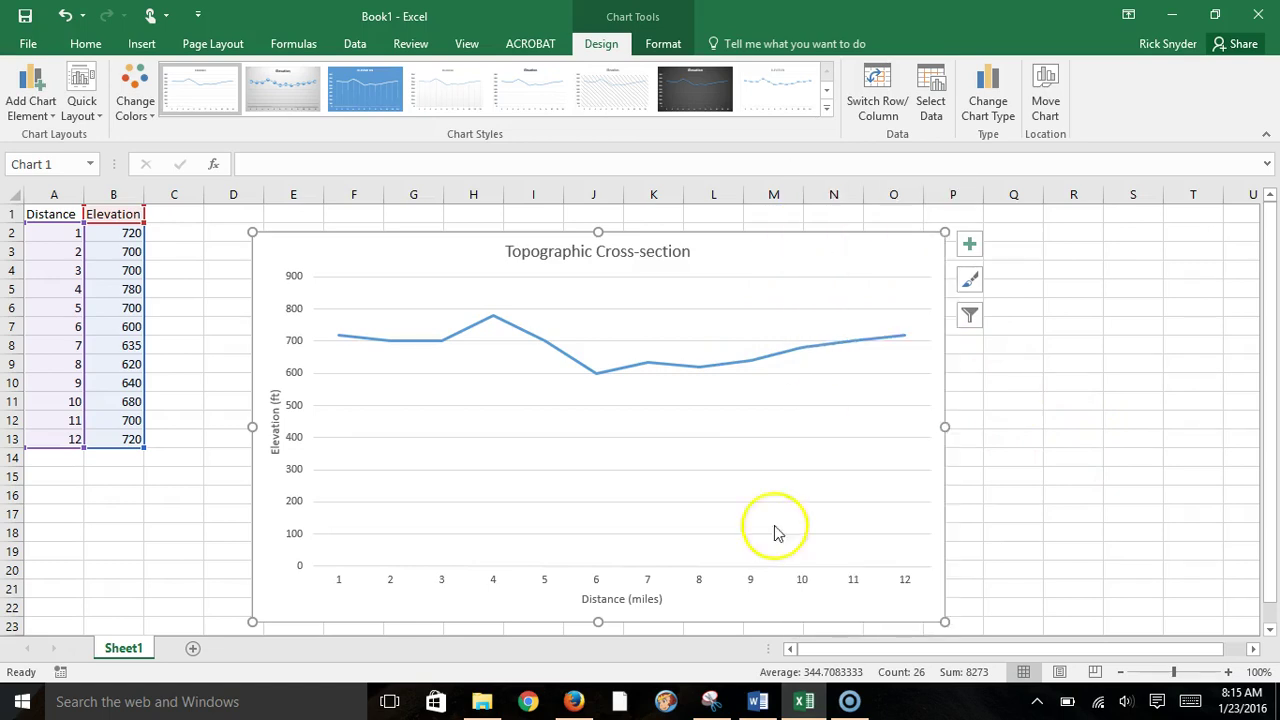
Step: Switch to the lab document in Word and delete the four points plotted on the A-A' profile diagram
{"action": "left_click", "coordinate": [757, 700]}
{"action": "scroll", "coordinate": [871, 577], "scroll_direction": "down", "scroll_amount": 15}
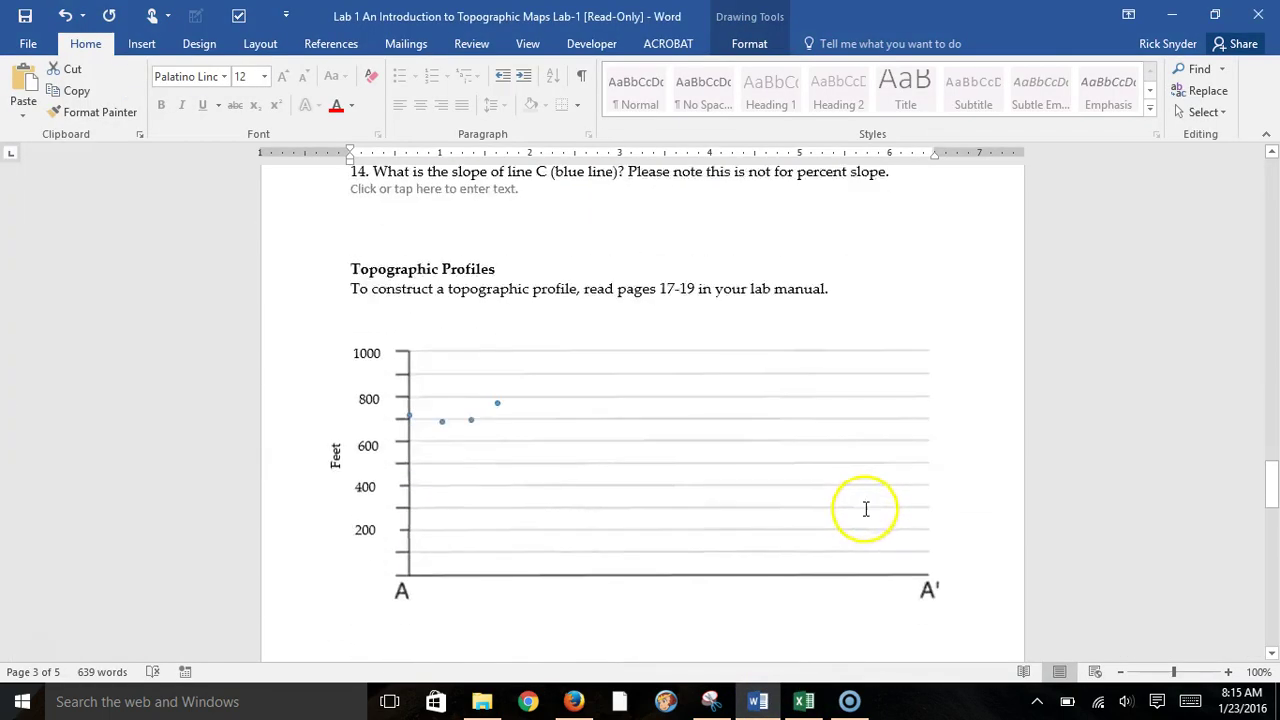
{"action": "left_click", "coordinate": [499, 258]}
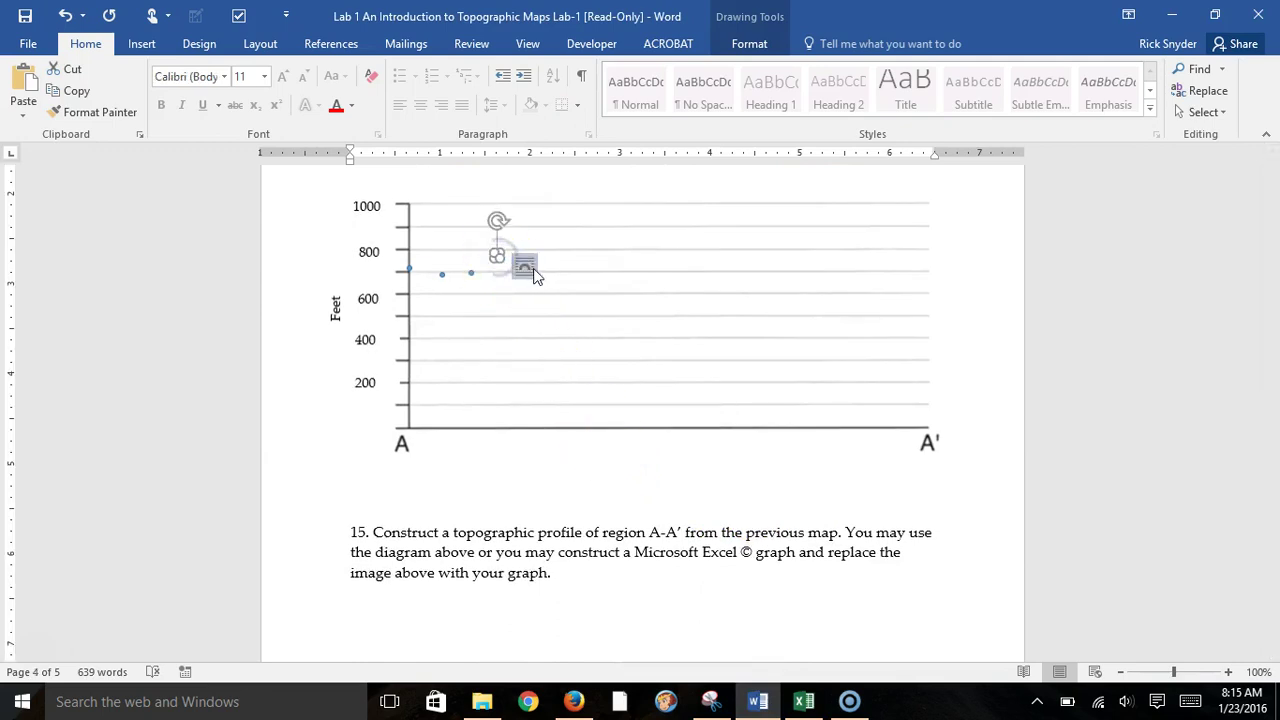
{"action": "key", "text": "Delete"}
{"action": "left_click", "coordinate": [470, 273]}
{"action": "key", "text": "Delete"}
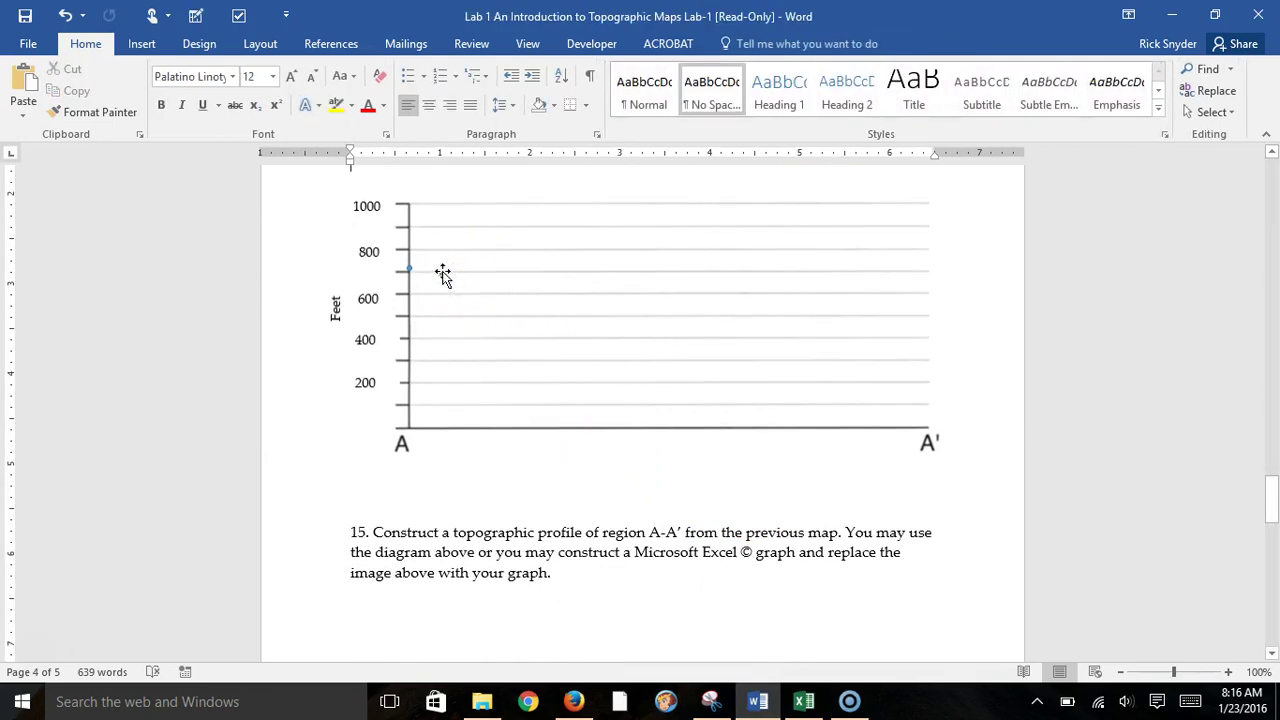
{"action": "left_click", "coordinate": [443, 272]}
{"action": "left_click", "coordinate": [443, 274]}
{"action": "key", "text": "Delete"}
{"action": "left_click", "coordinate": [408, 270]}
{"action": "key", "text": "Delete"}
Step: Replace the blank A-A' profile diagram above question 15 with the copied Excel chart
{"action": "left_click", "coordinate": [621, 278]}
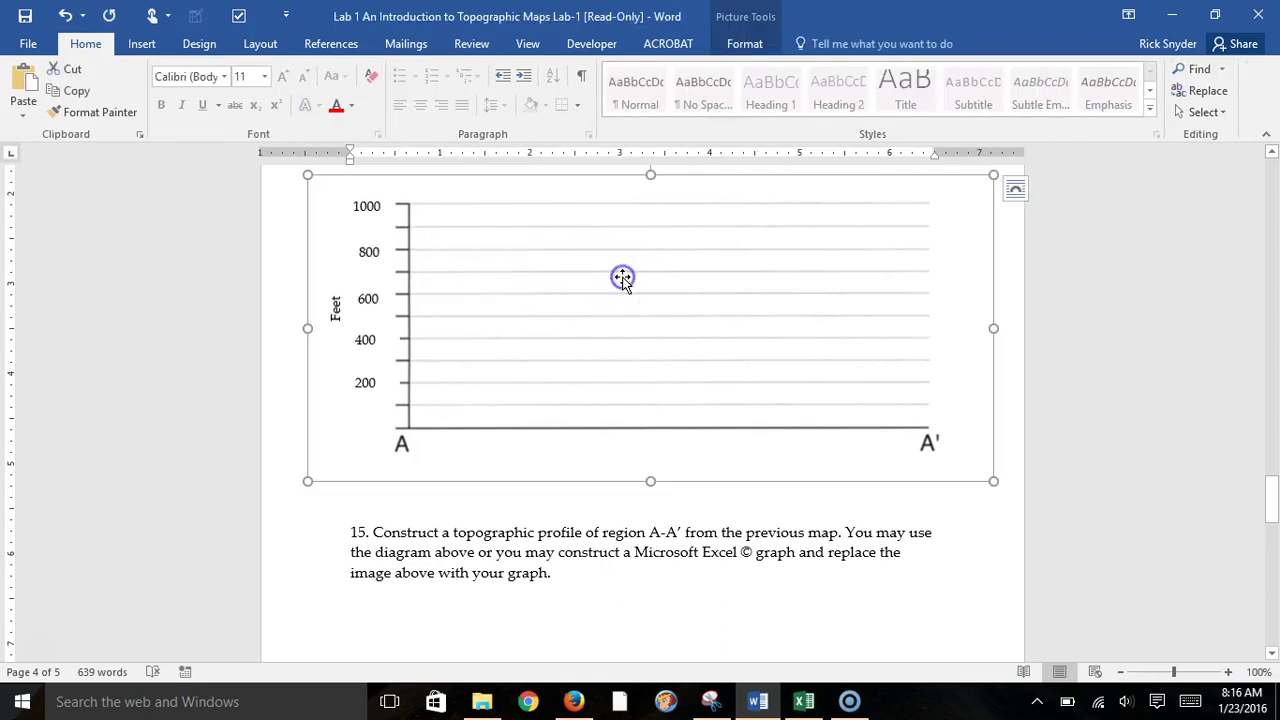
{"action": "key", "text": "Delete"}
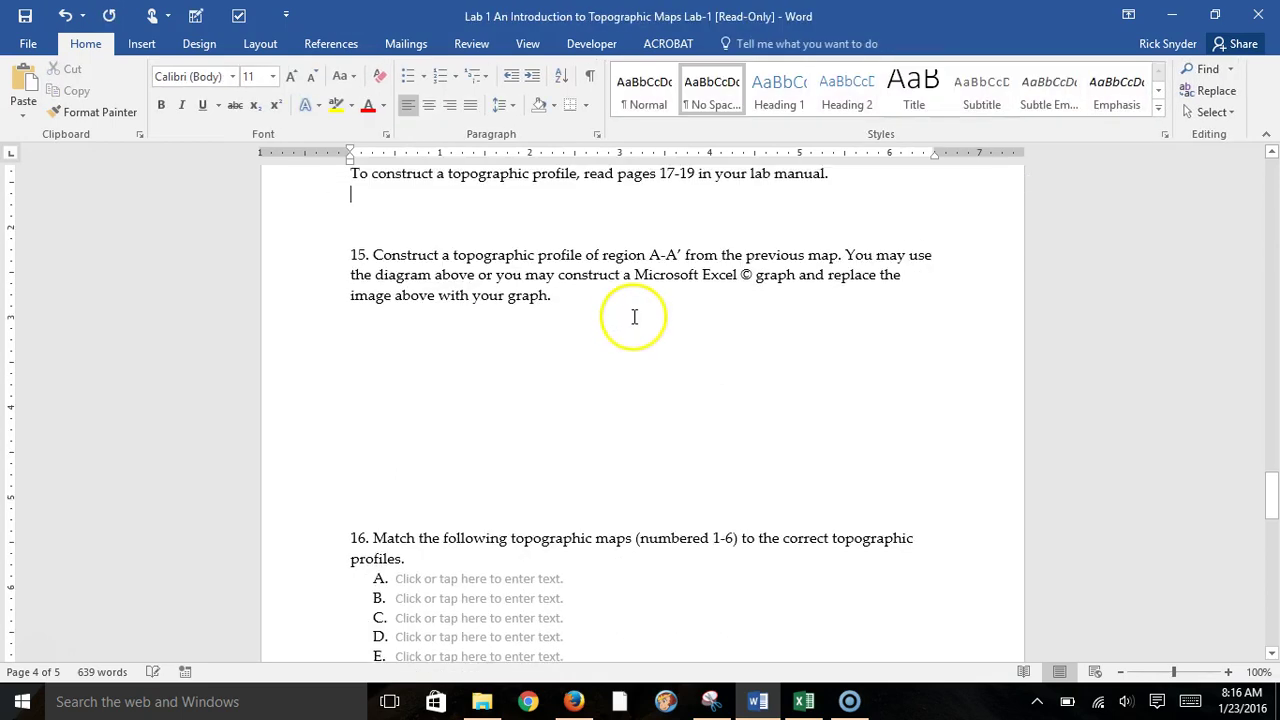
{"action": "right_click", "coordinate": [356, 196]}
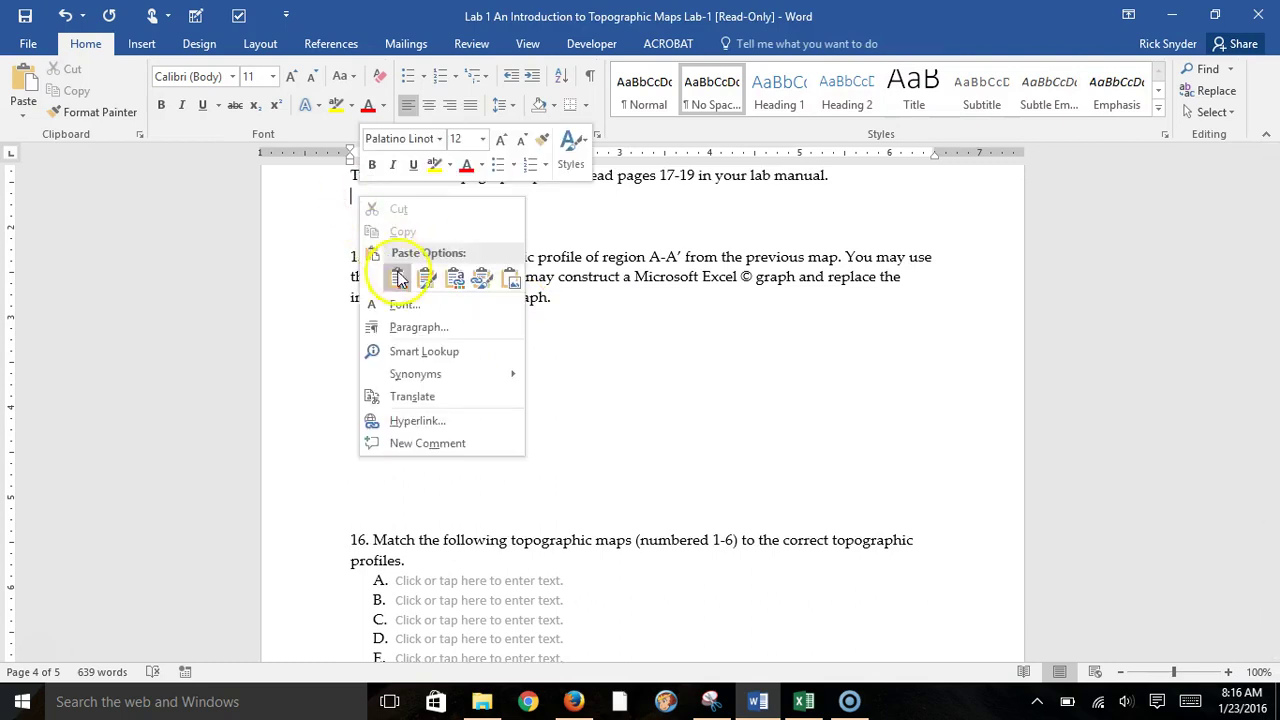
{"action": "left_click", "coordinate": [368, 291]}
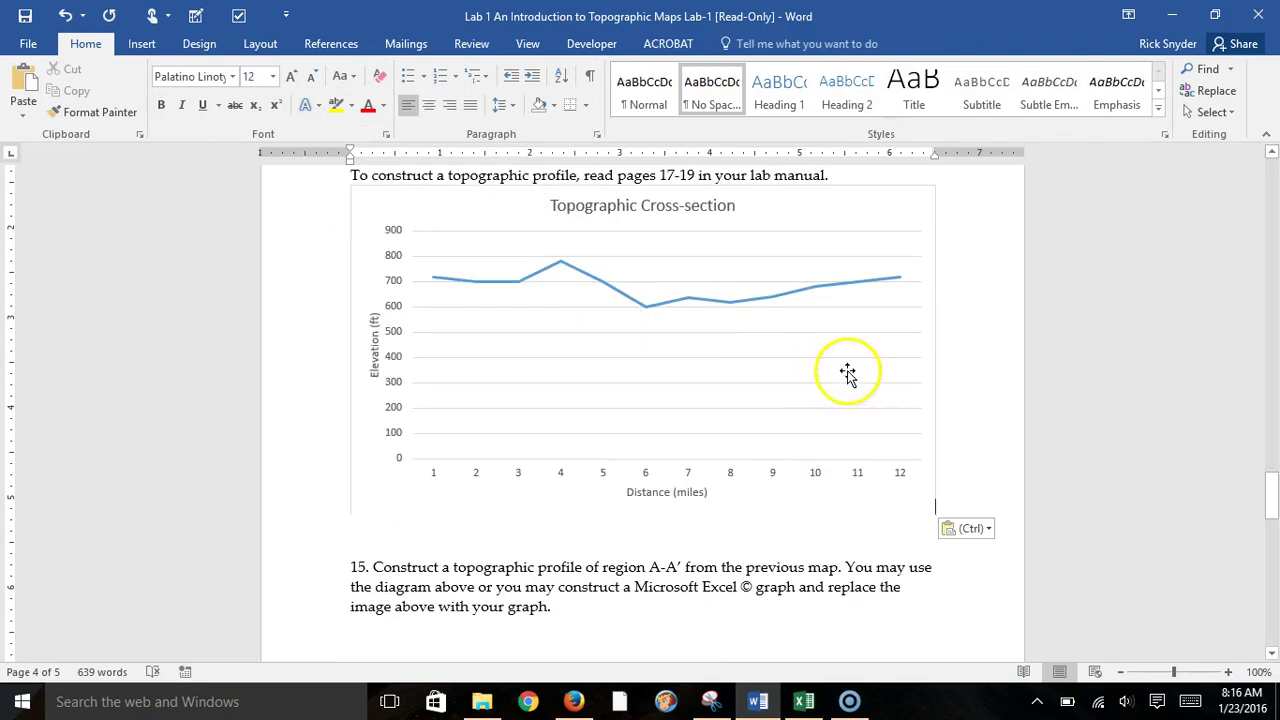
{"action": "scroll", "coordinate": [928, 531], "scroll_direction": "down", "scroll_amount": 1}
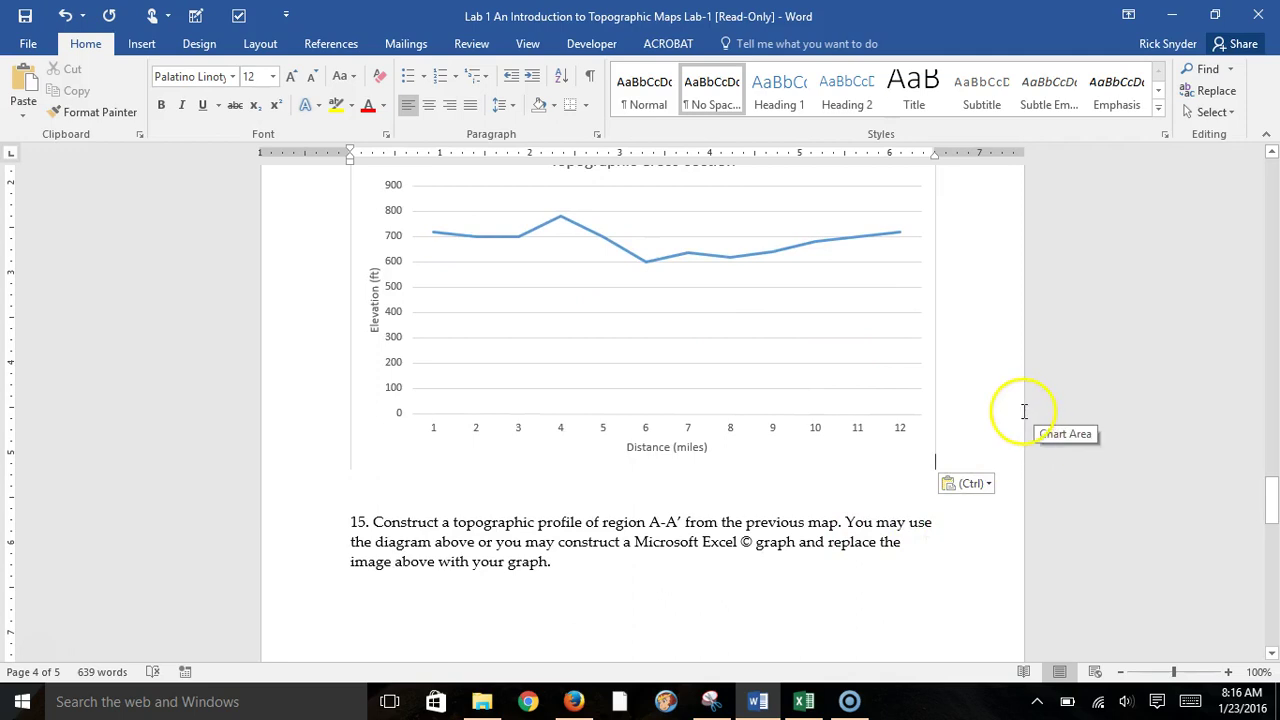
{"action": "scroll", "coordinate": [1000, 412], "scroll_direction": "down", "scroll_amount": 1}
{"action": "scroll", "coordinate": [960, 395], "scroll_direction": "up", "scroll_amount": 2}
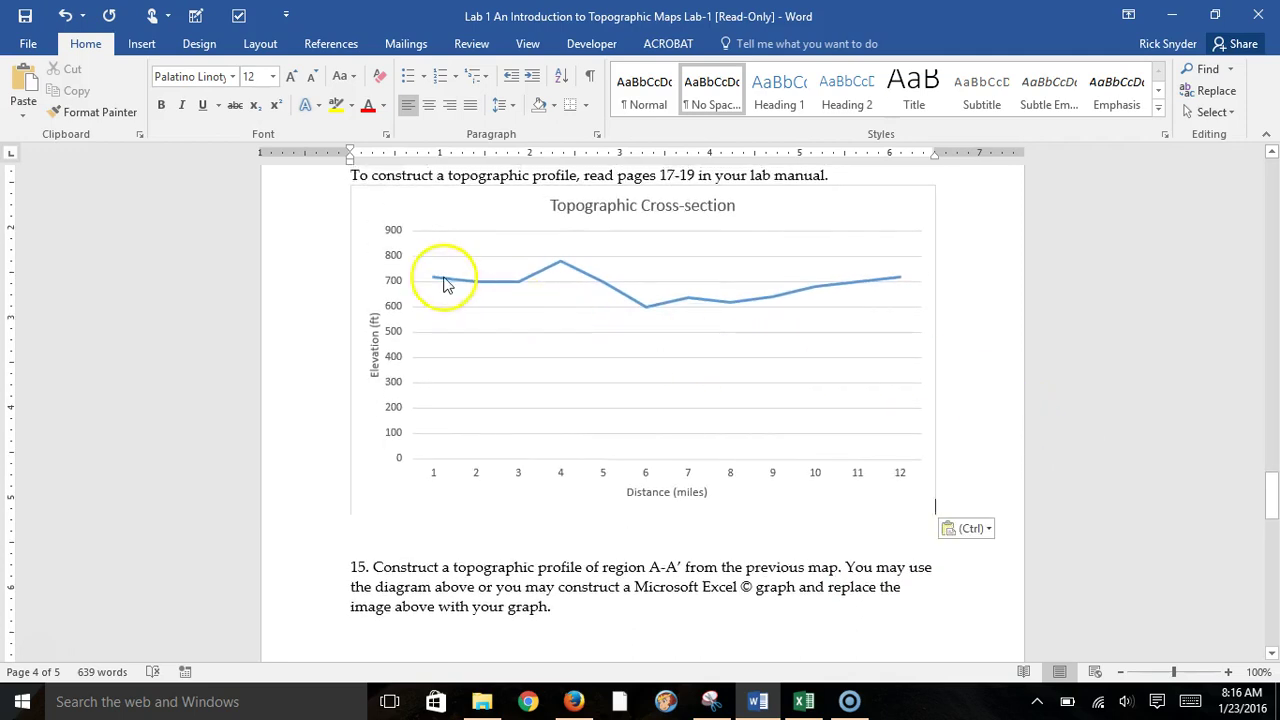
{"action": "left_click", "coordinate": [1132, 335]}
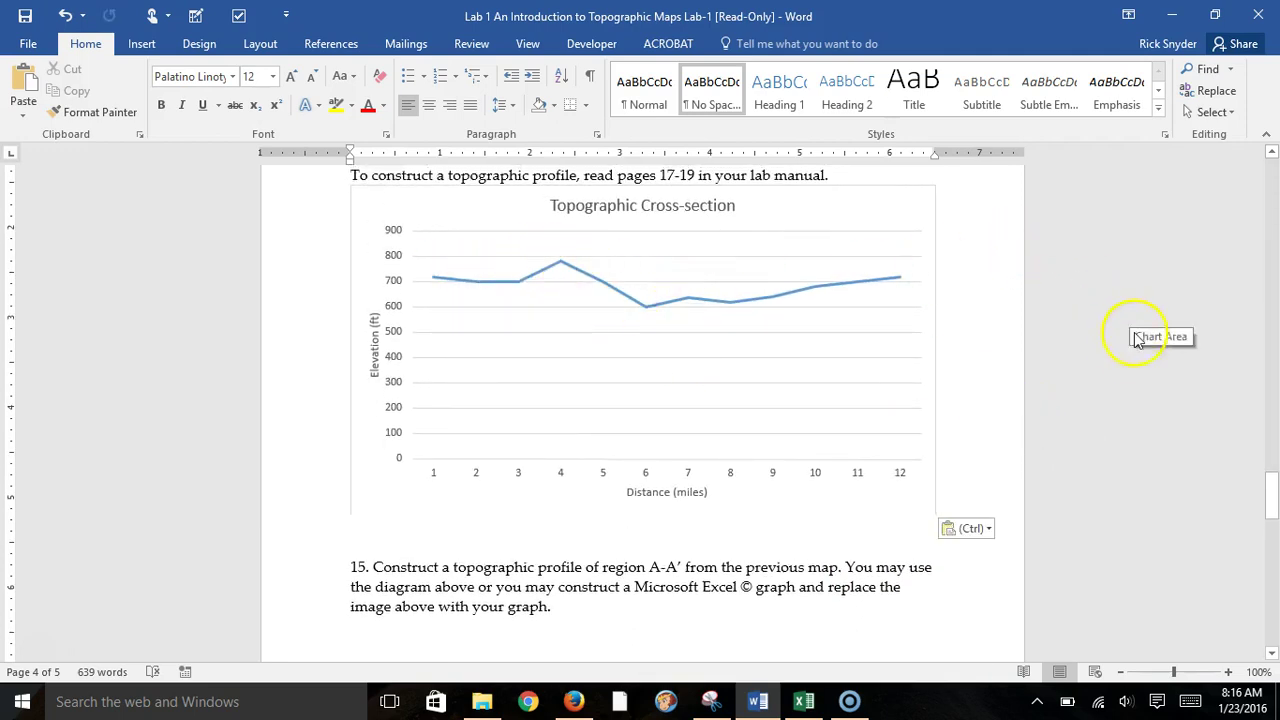
{"action": "scroll", "coordinate": [1160, 300], "scroll_direction": "down", "scroll_amount": 2}
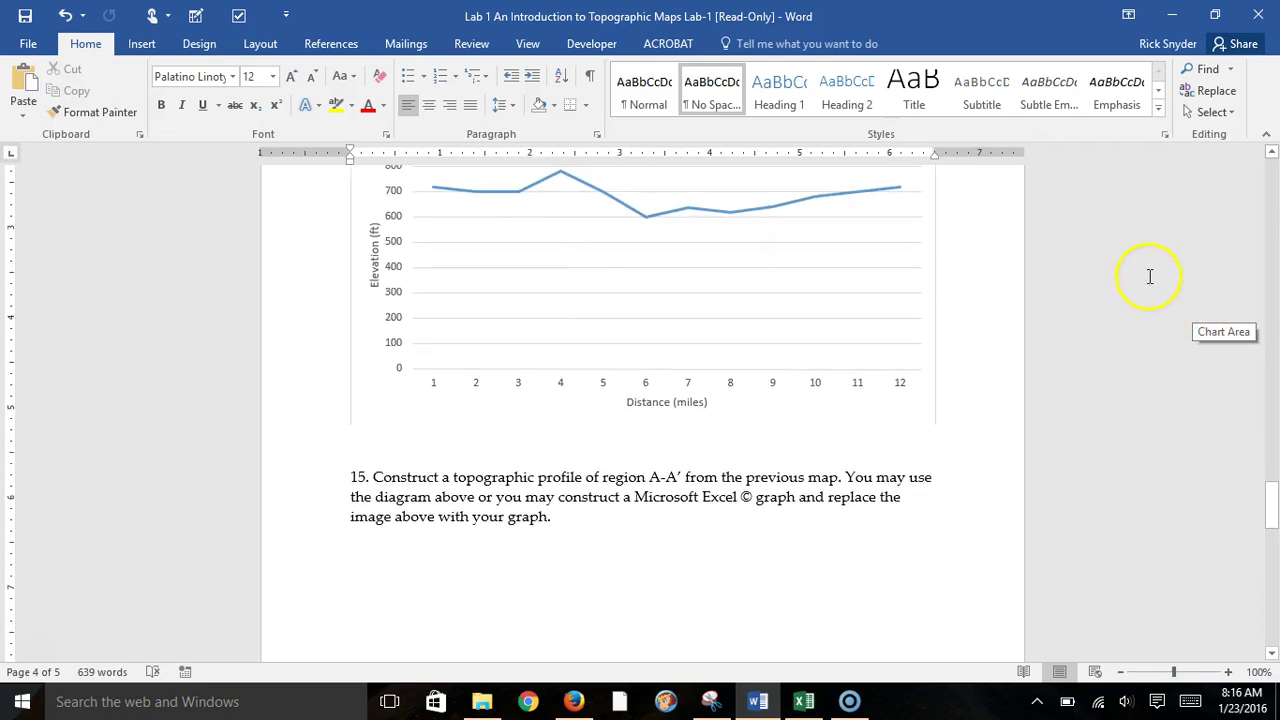